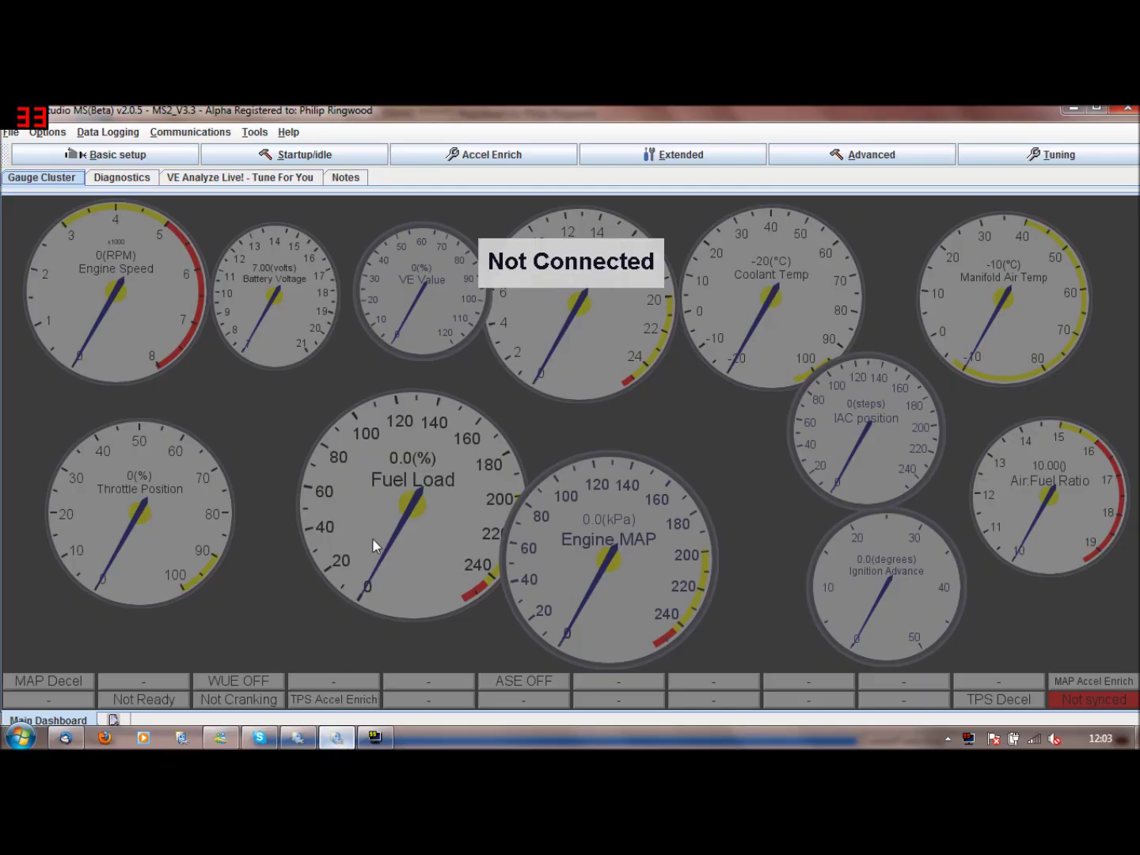
{"action": "left_click", "coordinate": [307, 740]}
{"action": "left_click", "coordinate": [336, 737]}
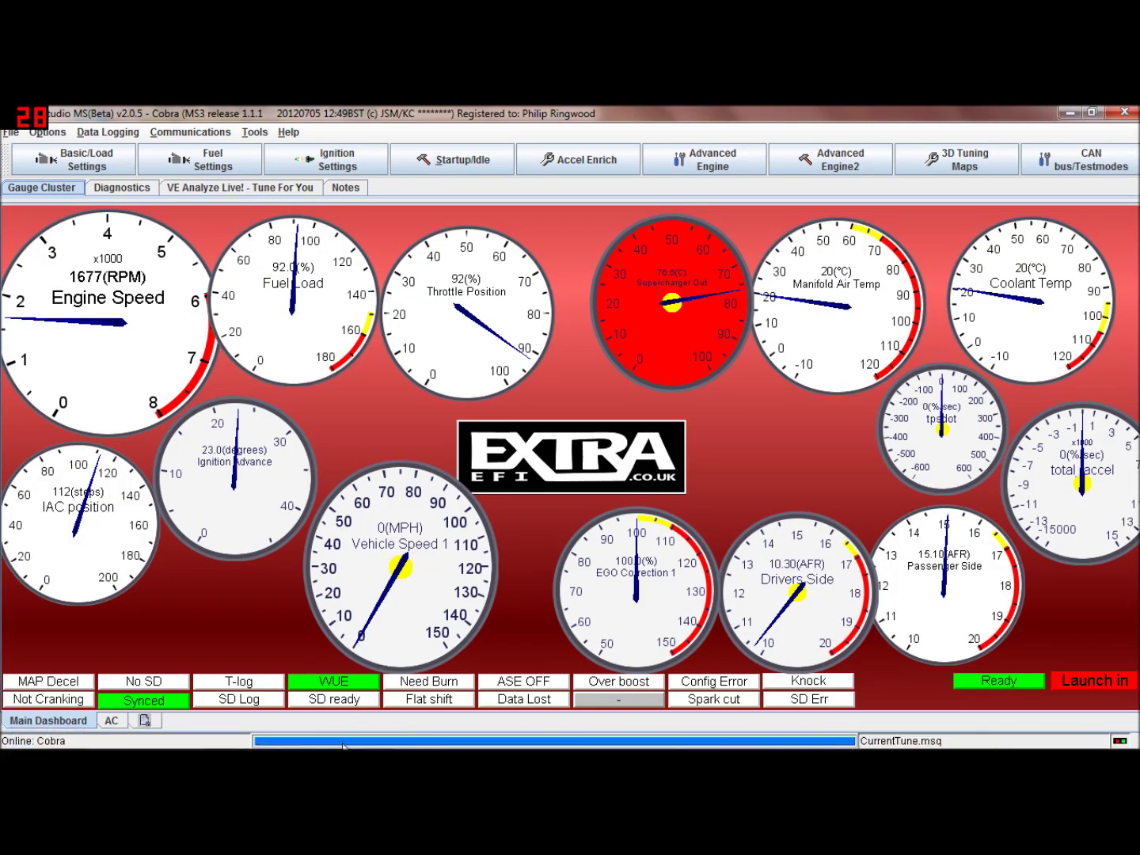
{"action": "left_click", "coordinate": [343, 742]}
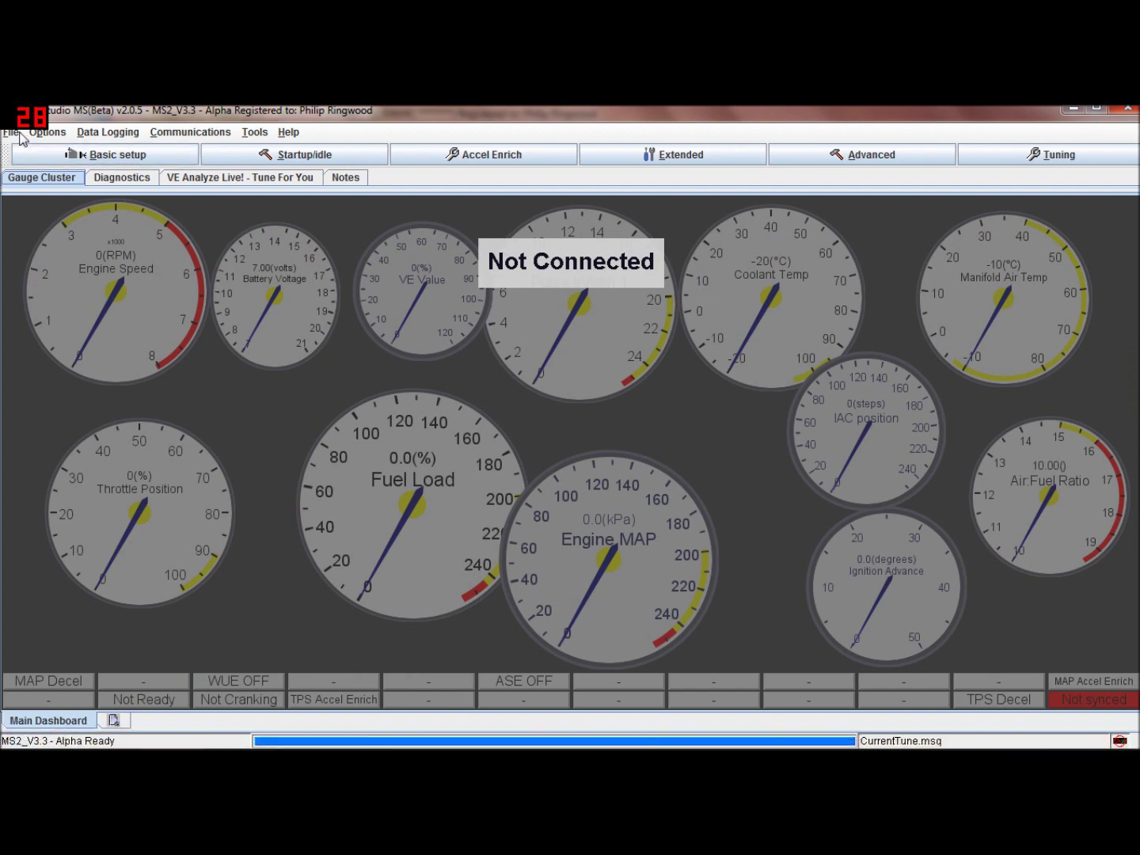
Open the engine constants and review the Required Fuel calculator's inputs, then cancel the calculator
{"action": "left_click", "coordinate": [87, 155]}
{"action": "left_click", "coordinate": [79, 176]}
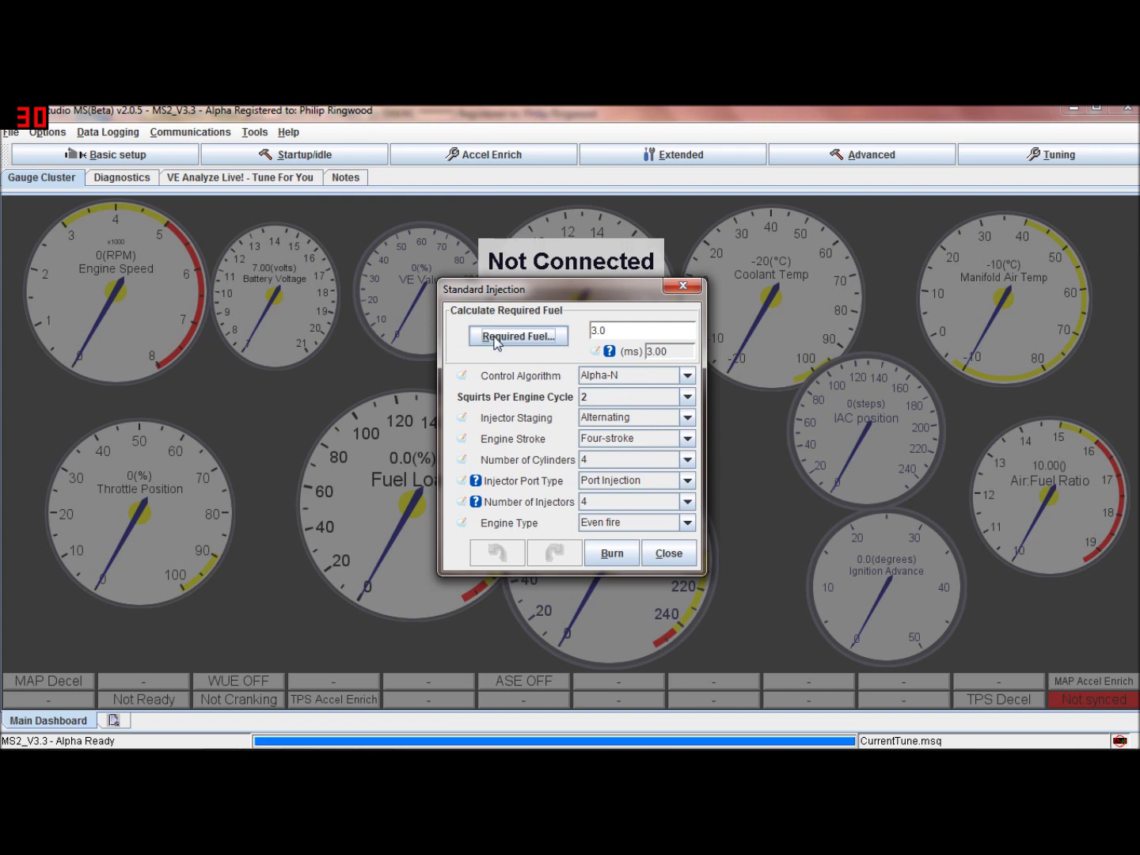
{"action": "left_click", "coordinate": [518, 336]}
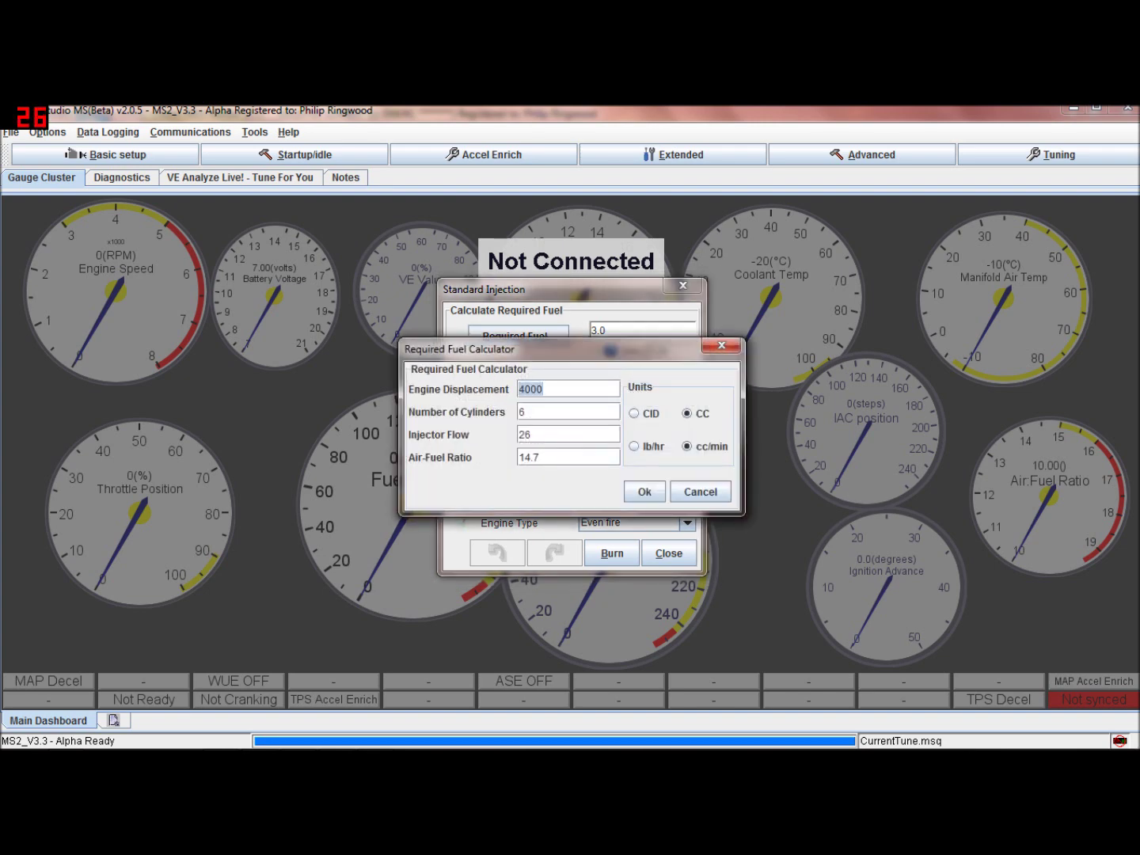
{"action": "left_click", "coordinate": [700, 492]}
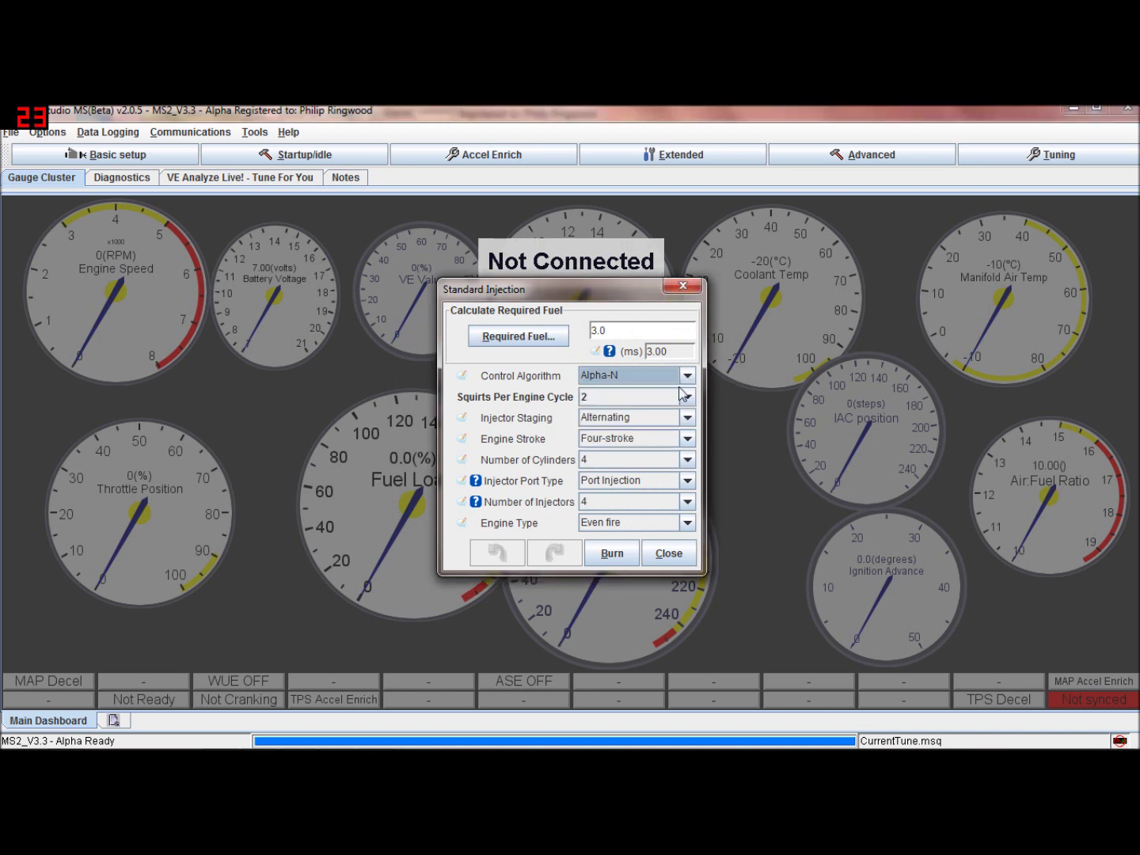
Review the injector staging and number of cylinders options, then close the Standard Injection settings
{"action": "left_click", "coordinate": [686, 423]}
{"action": "left_click", "coordinate": [687, 448]}
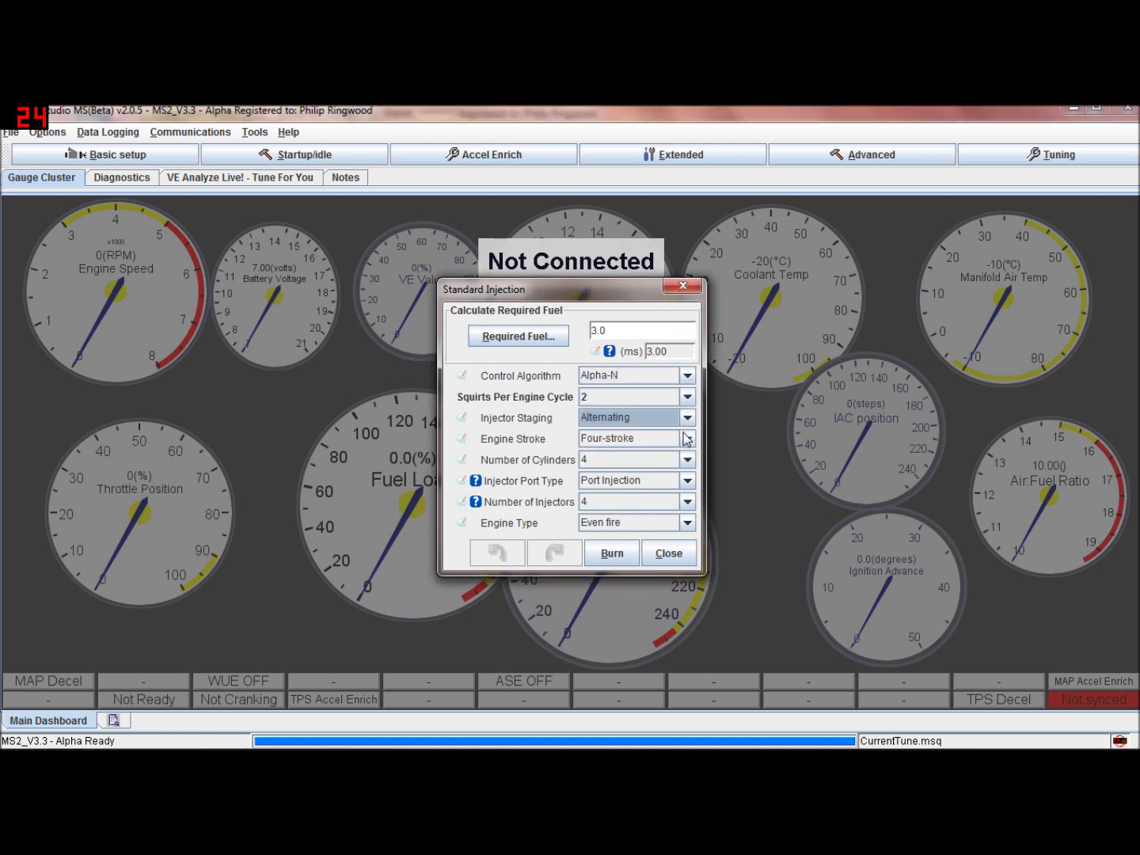
{"action": "left_click", "coordinate": [686, 418]}
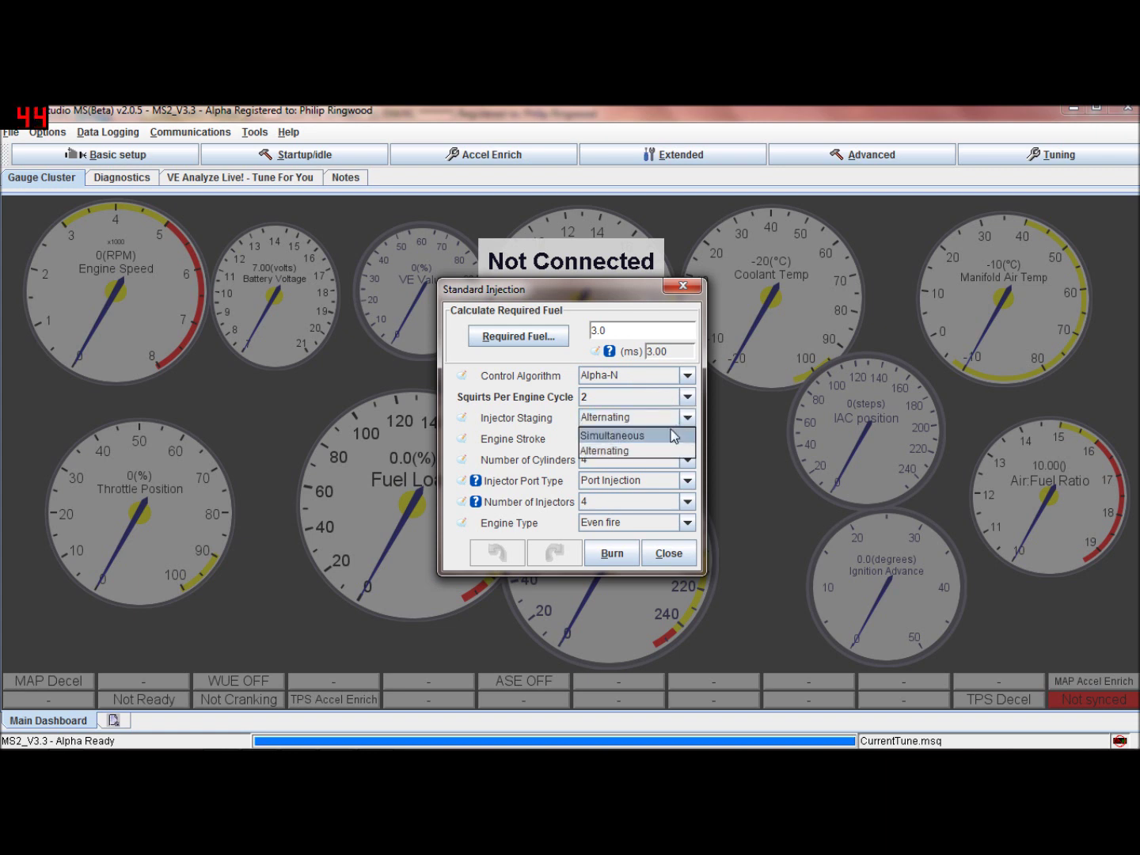
{"action": "left_click", "coordinate": [689, 419]}
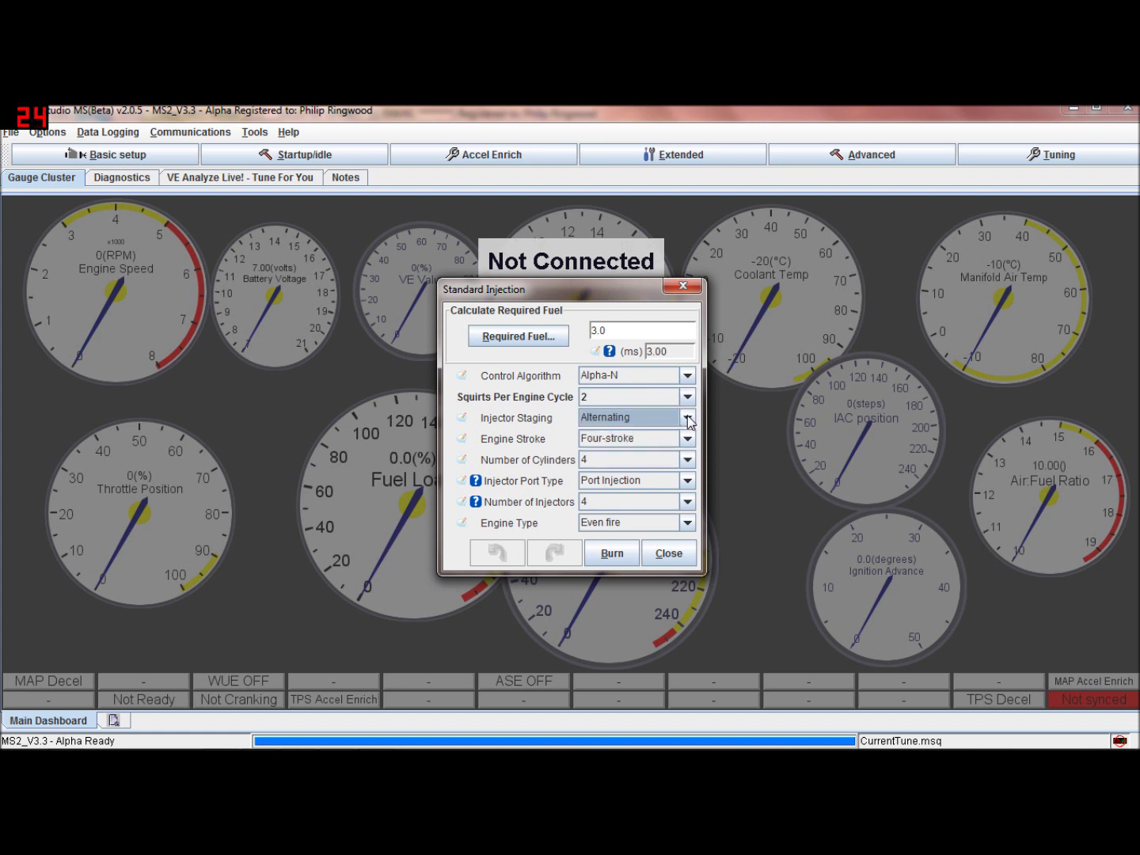
{"action": "left_click", "coordinate": [688, 462]}
{"action": "left_click", "coordinate": [688, 460]}
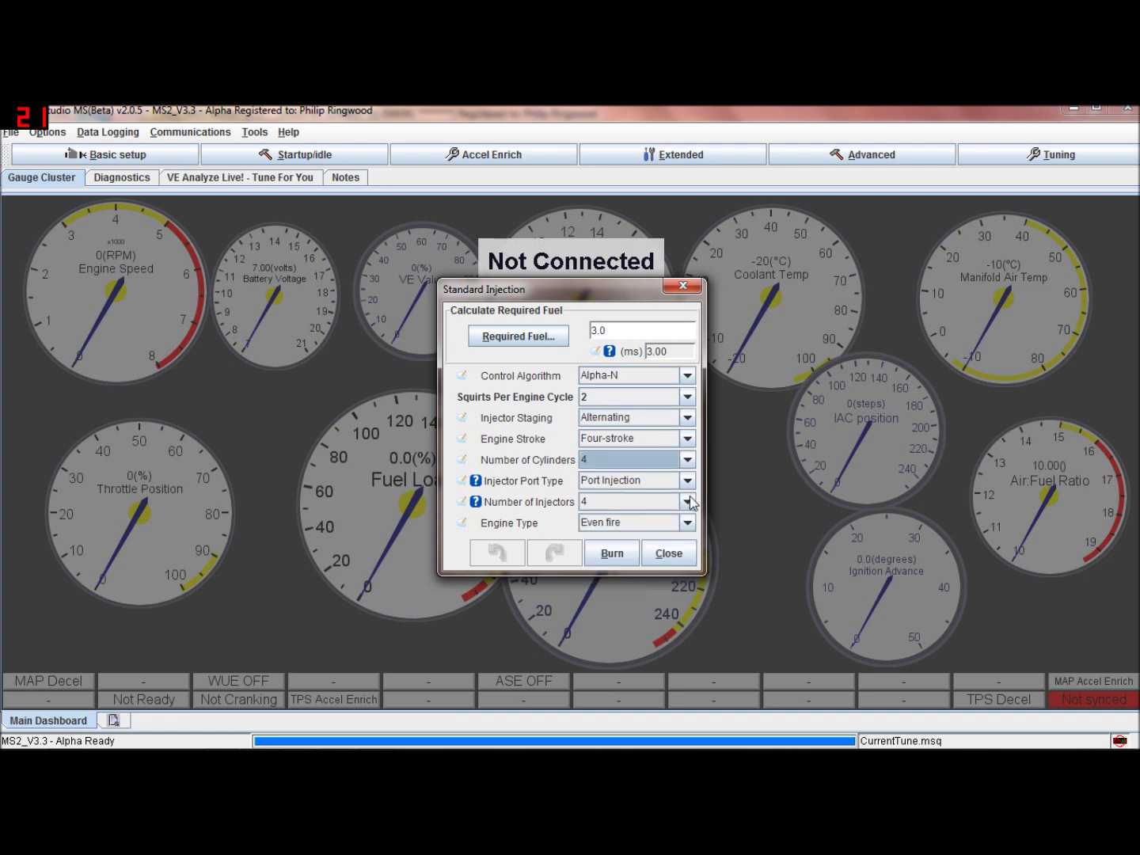
{"action": "left_click", "coordinate": [669, 553]}
Open the additional engine constants and review the primary fuel load and Multiply MAP options, keeping Alpha-N and multiply
{"action": "left_click", "coordinate": [107, 154]}
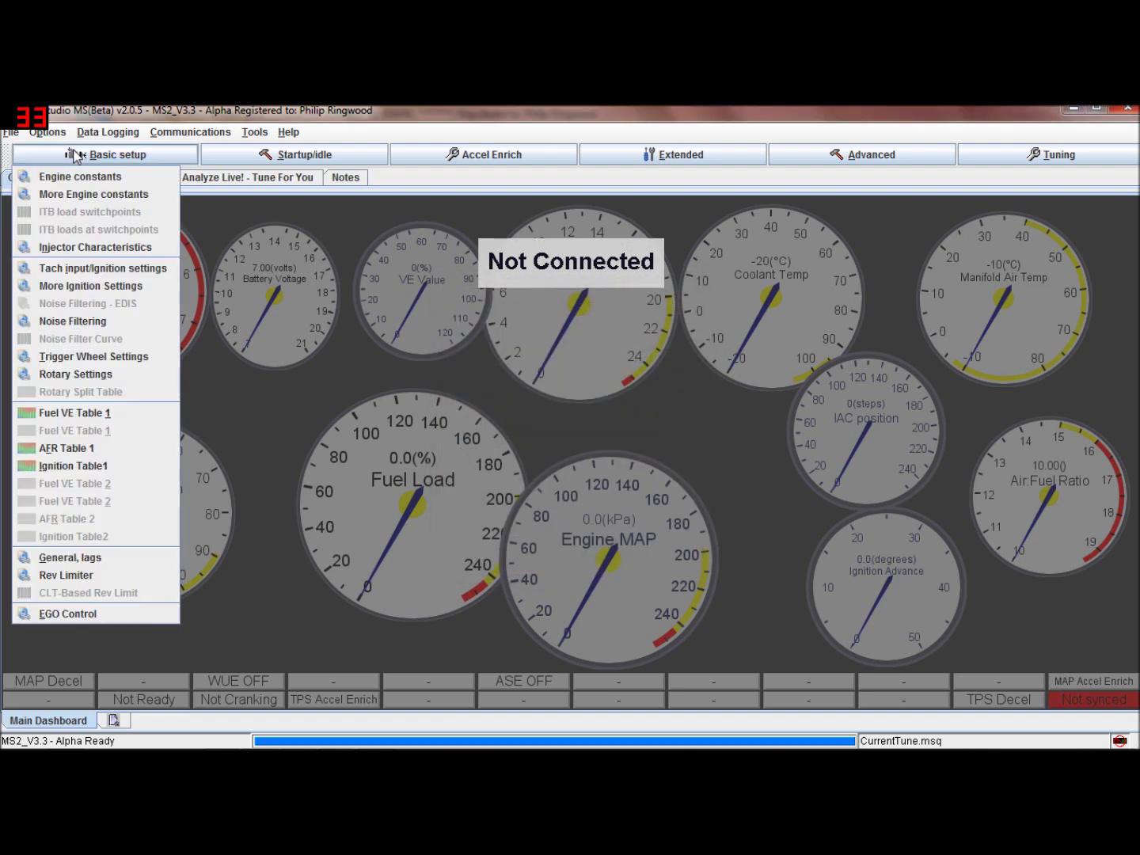
{"action": "left_click", "coordinate": [91, 195]}
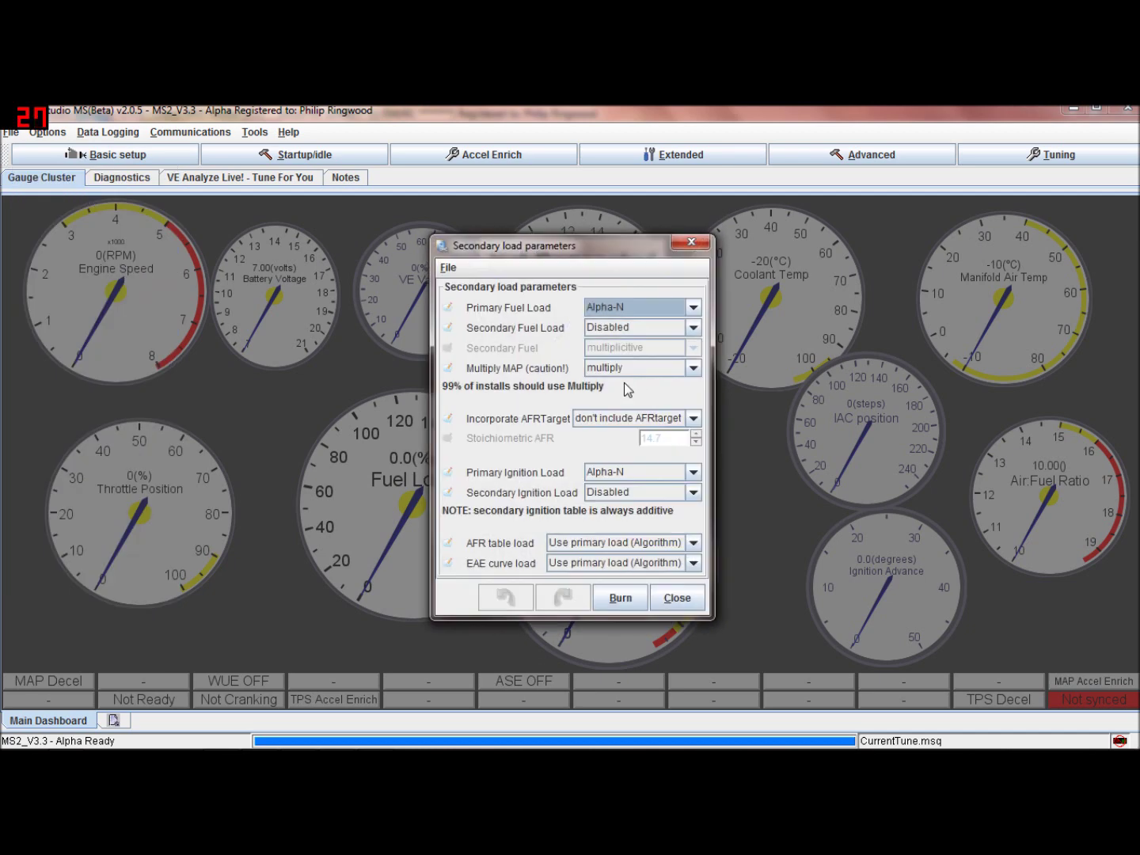
{"action": "left_click", "coordinate": [694, 310]}
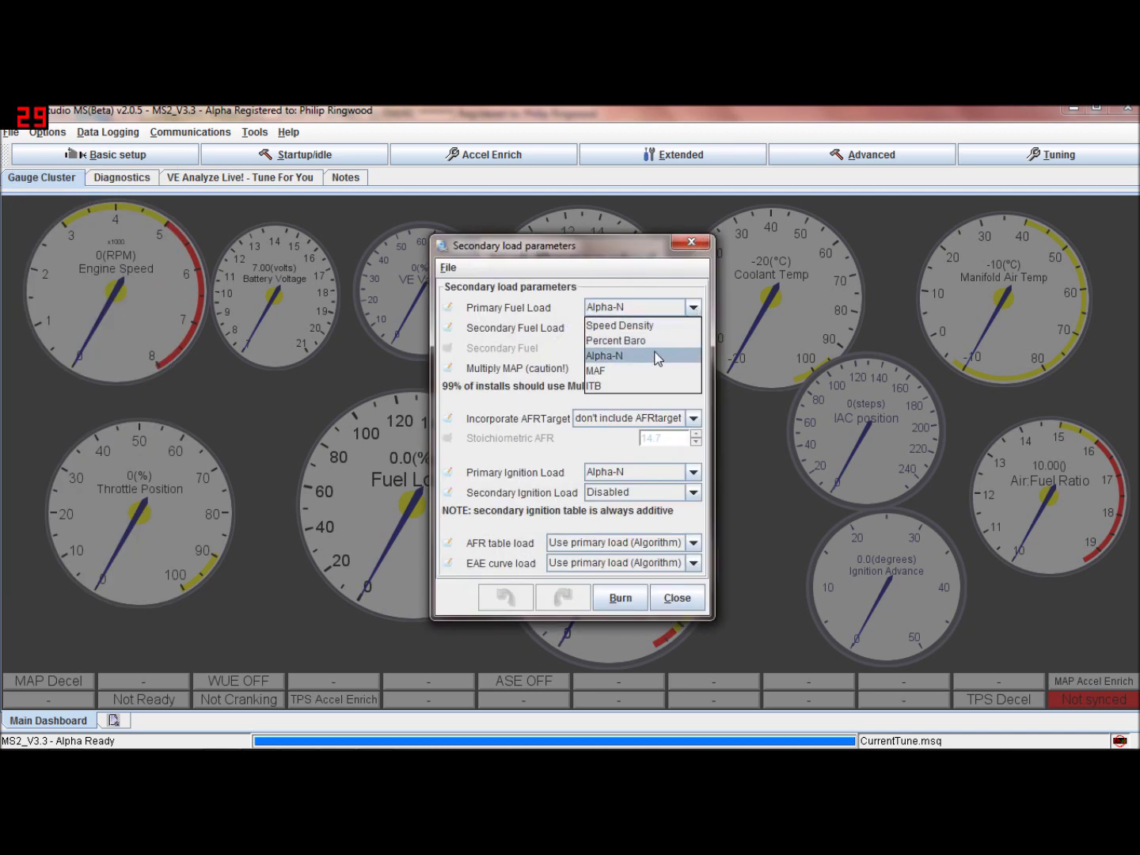
{"action": "left_click", "coordinate": [656, 315]}
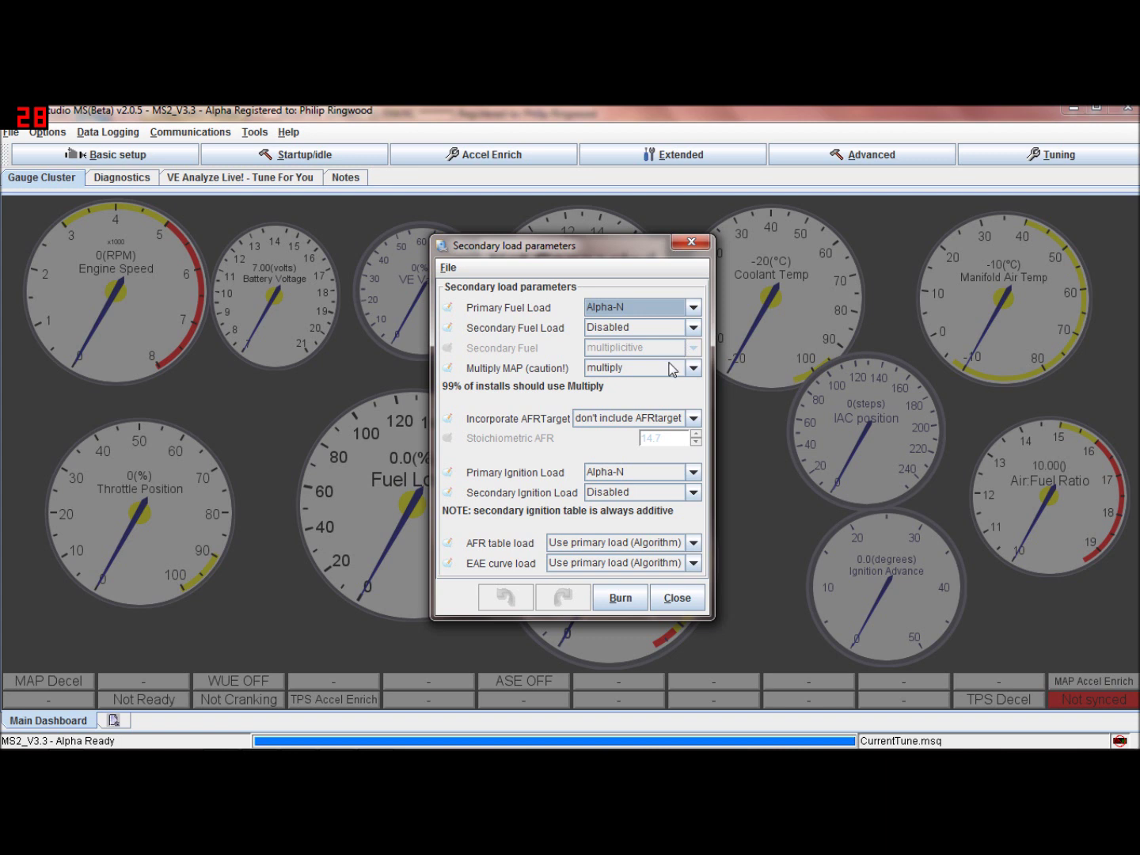
{"action": "left_click", "coordinate": [693, 367]}
{"action": "left_click", "coordinate": [693, 367]}
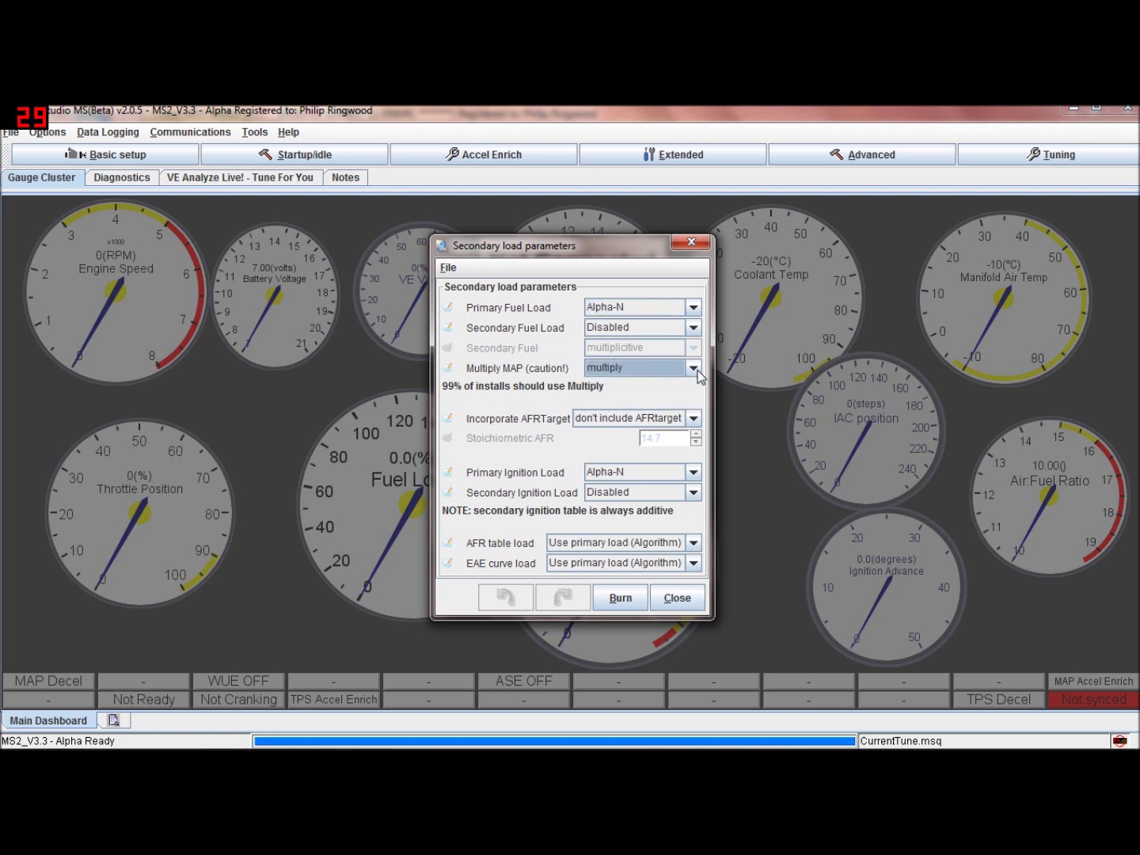
Review the Incorporate AFRTarget options, keeping "don't include AFRtarget" selected
{"action": "left_click", "coordinate": [692, 419]}
{"action": "left_click", "coordinate": [694, 423]}
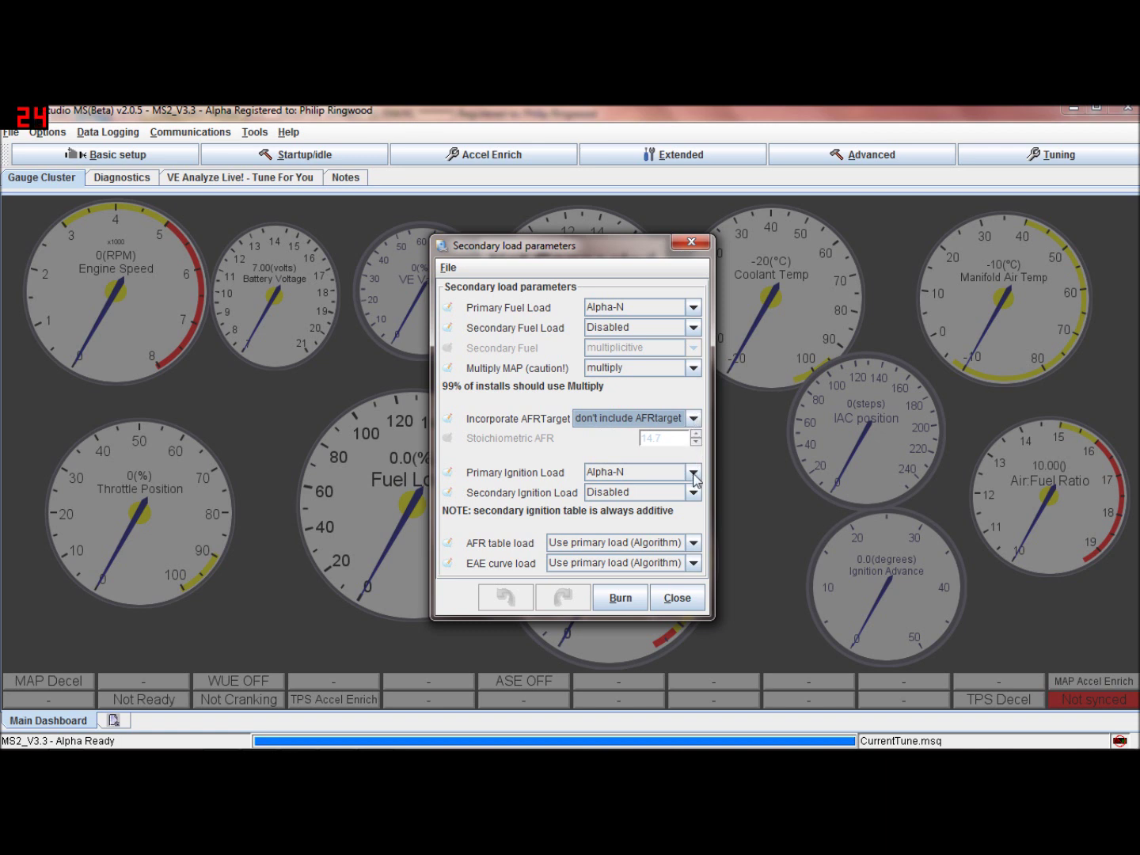
{"action": "left_click", "coordinate": [693, 418]}
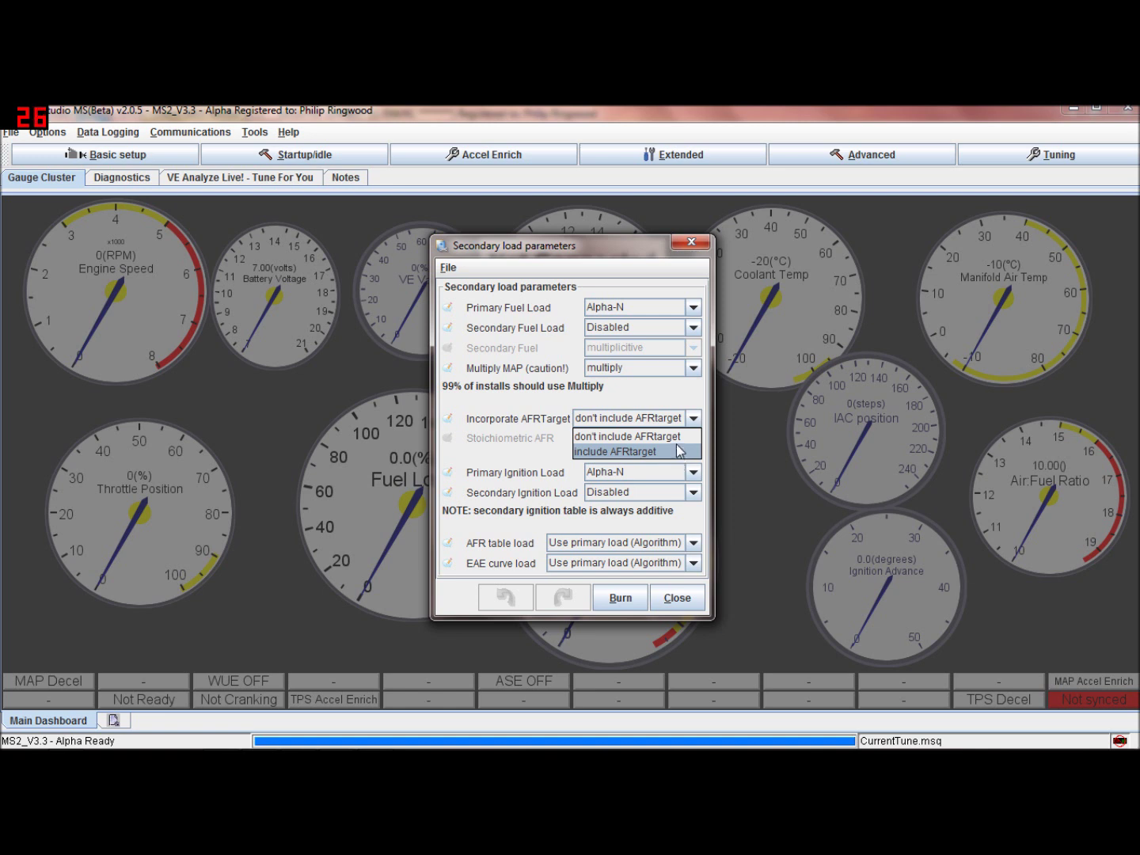
{"action": "left_click", "coordinate": [673, 440]}
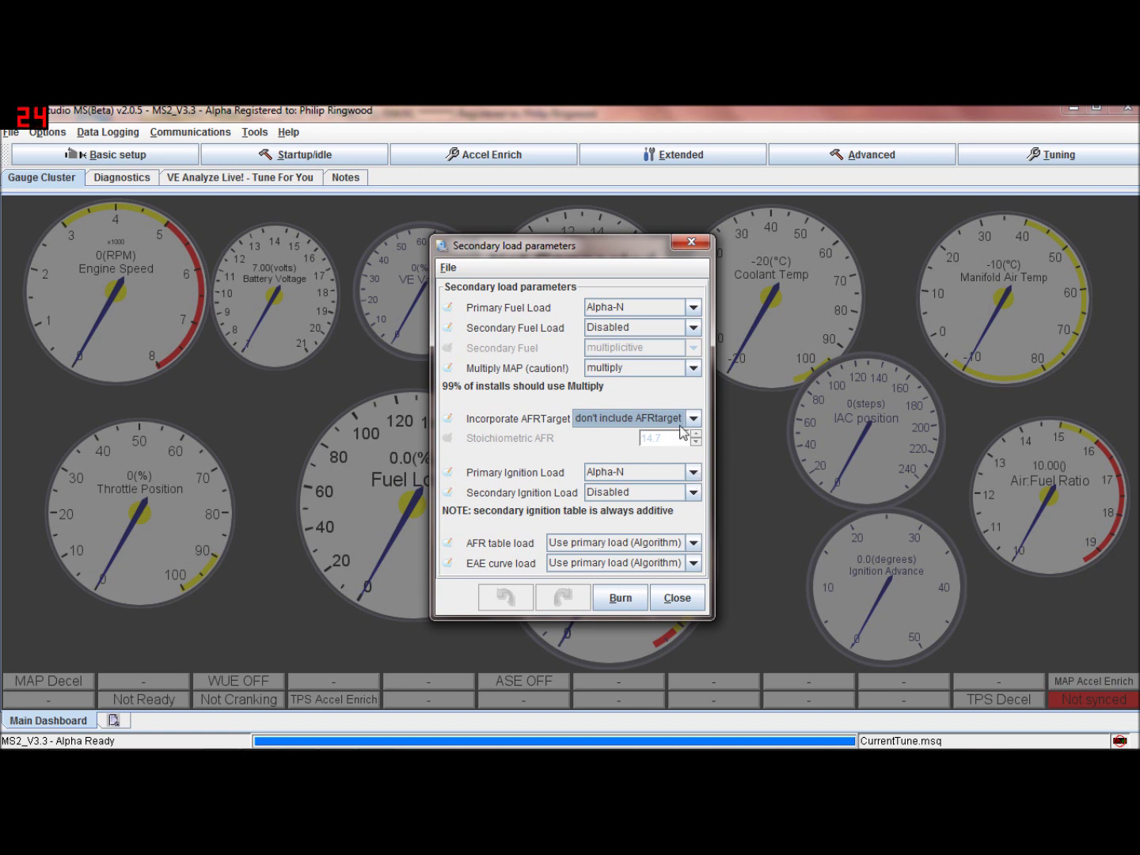
Review the ignition load options, keeping Alpha-N as the primary load and Disabled as the secondary
{"action": "left_click", "coordinate": [691, 473]}
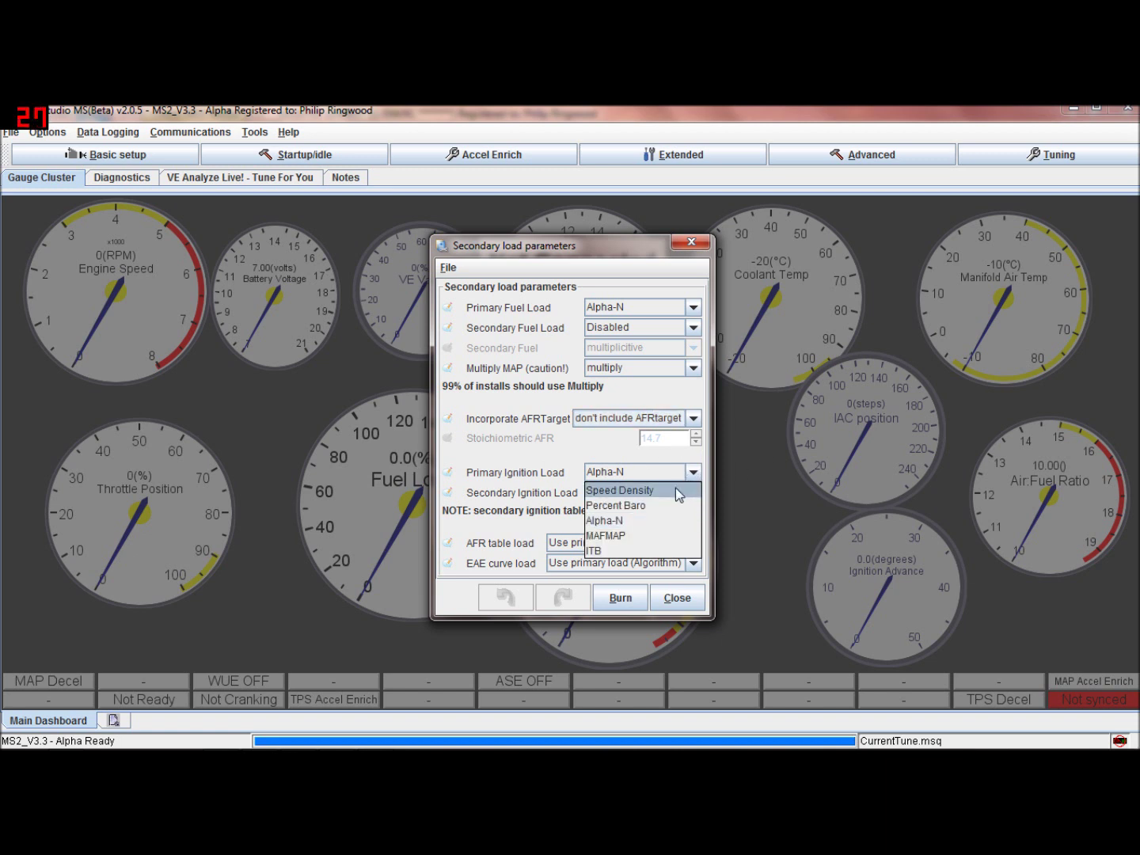
{"action": "left_click", "coordinate": [654, 521]}
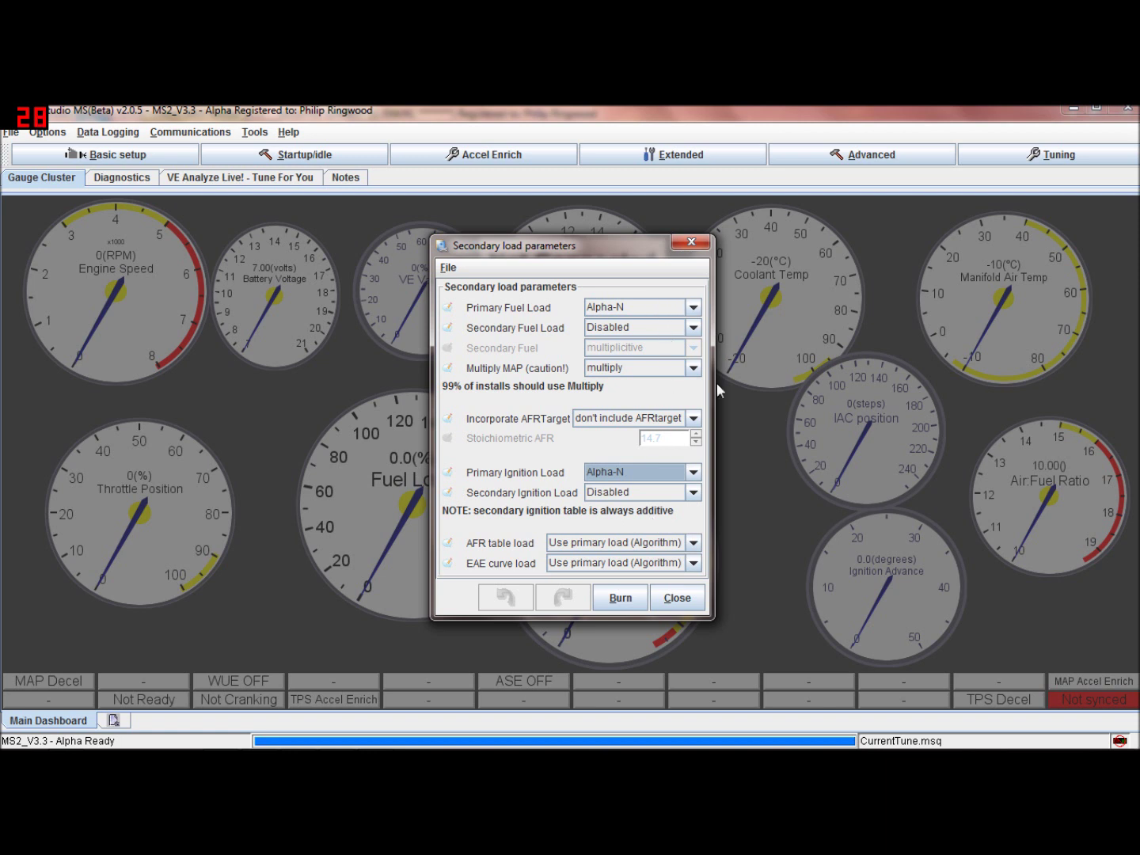
{"action": "left_click", "coordinate": [693, 491]}
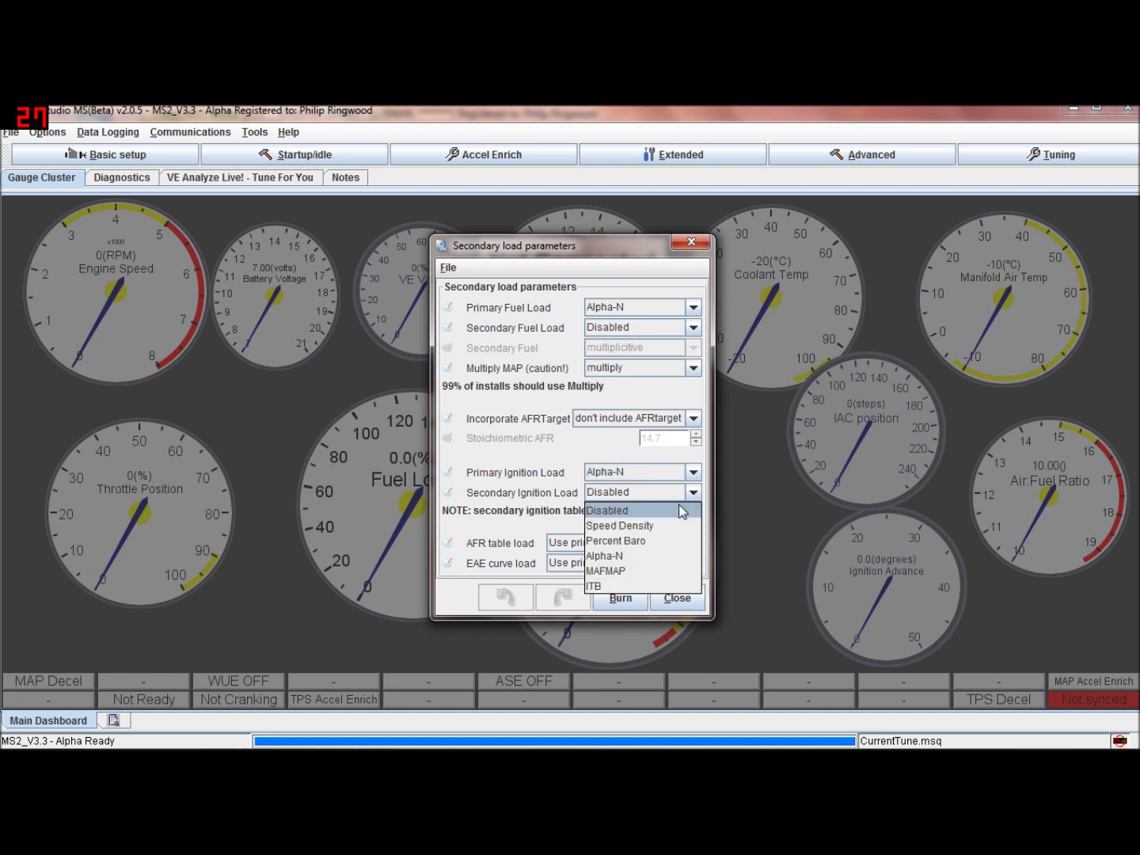
{"action": "left_click", "coordinate": [679, 511]}
Review the AFR table load and EAE curve load options, then close the secondary load parameters
{"action": "left_click", "coordinate": [693, 544]}
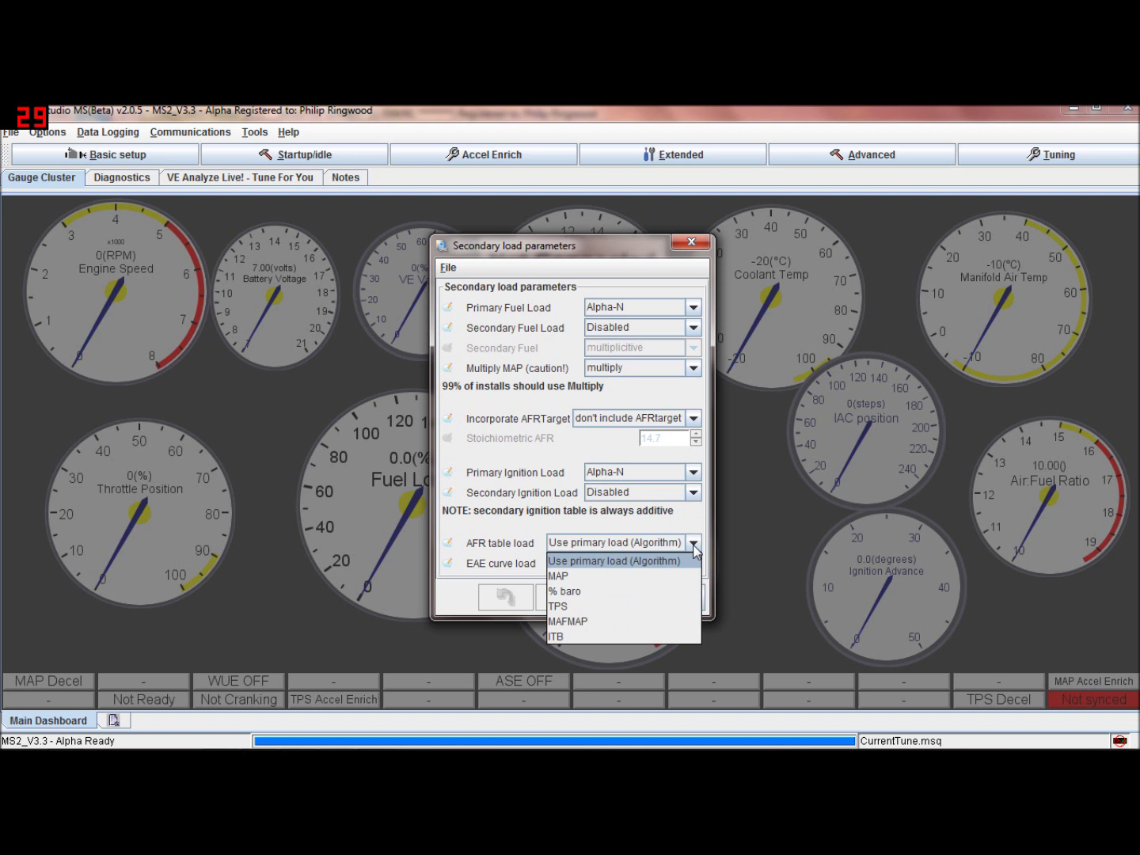
{"action": "left_click", "coordinate": [695, 547]}
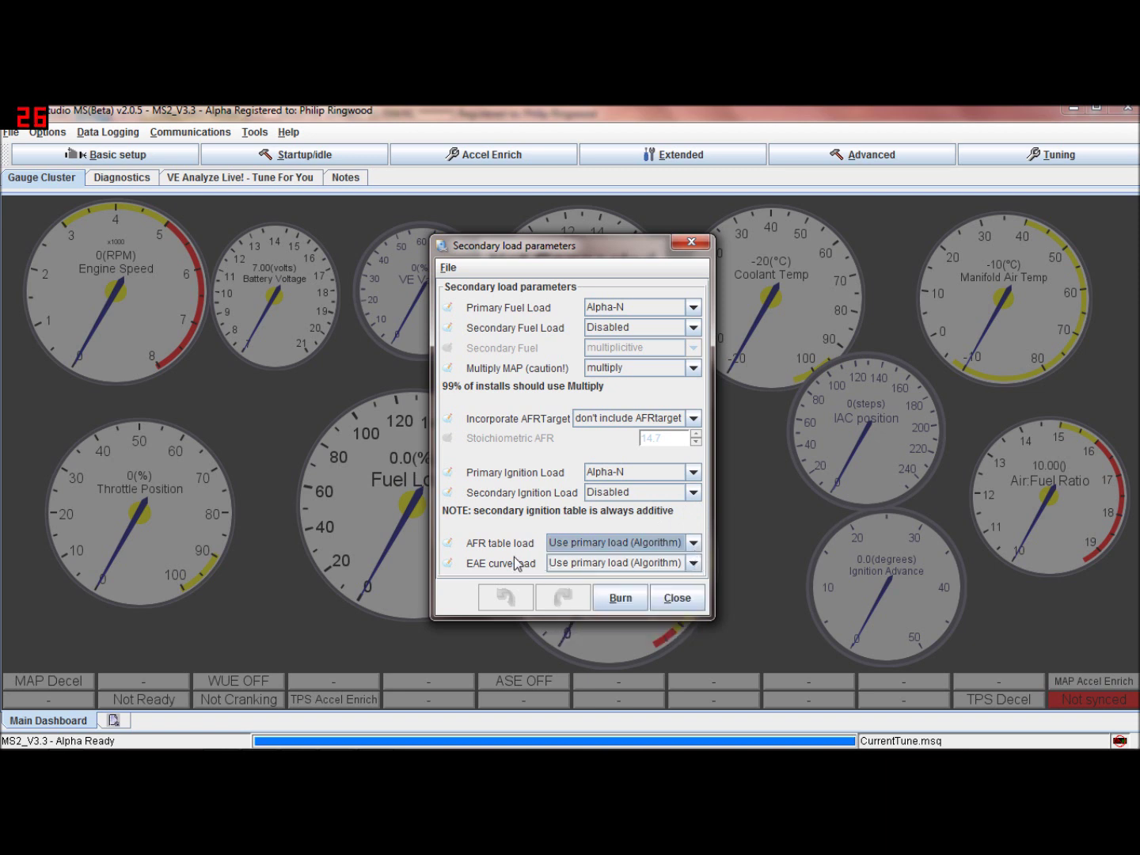
{"action": "left_click", "coordinate": [694, 563]}
{"action": "left_click", "coordinate": [695, 565]}
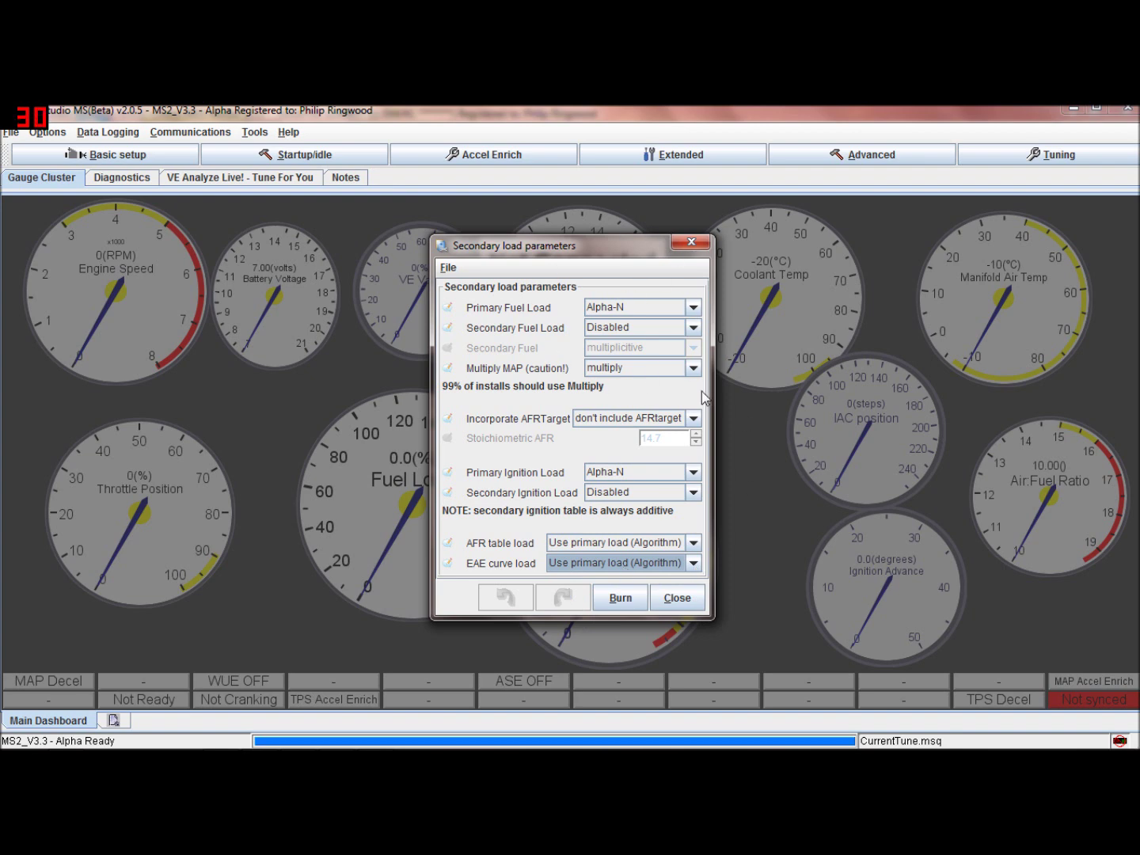
{"action": "left_click", "coordinate": [675, 598]}
Open the Injector Characteristics settings and move their window aside
{"action": "left_click", "coordinate": [115, 155]}
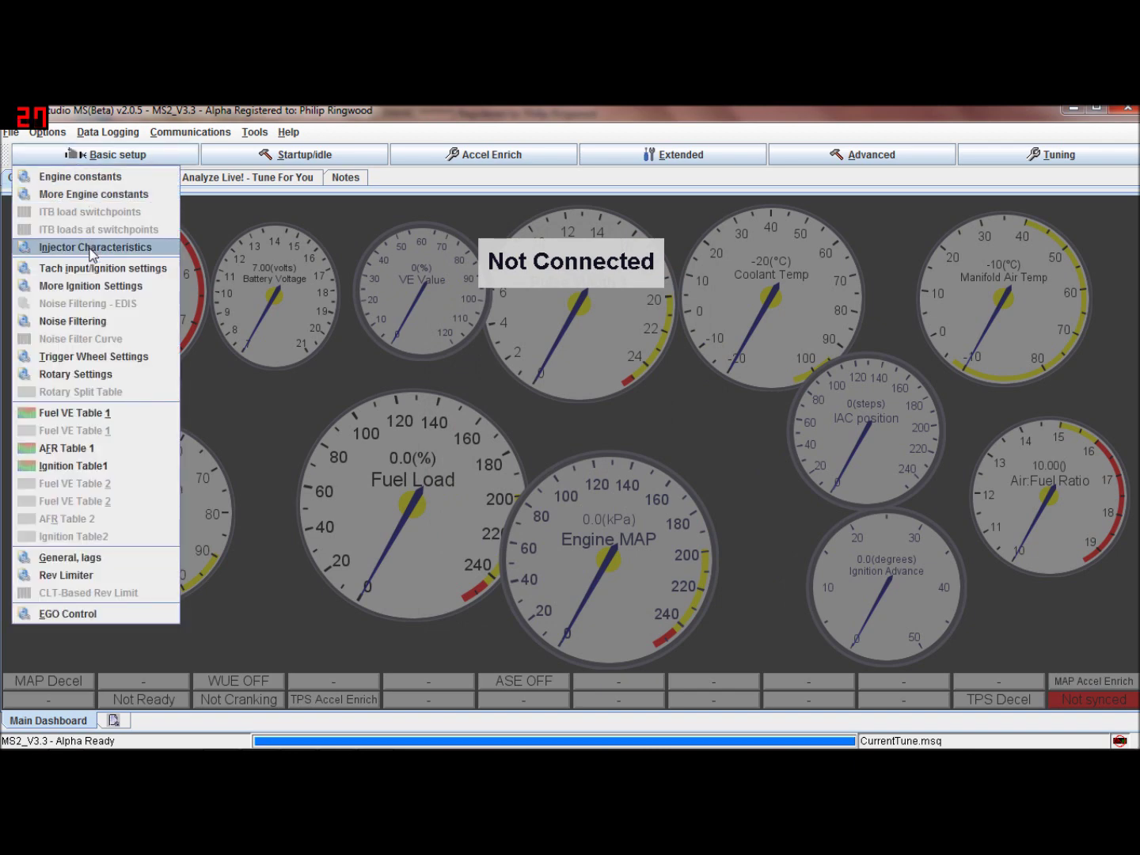
{"action": "left_click", "coordinate": [91, 247]}
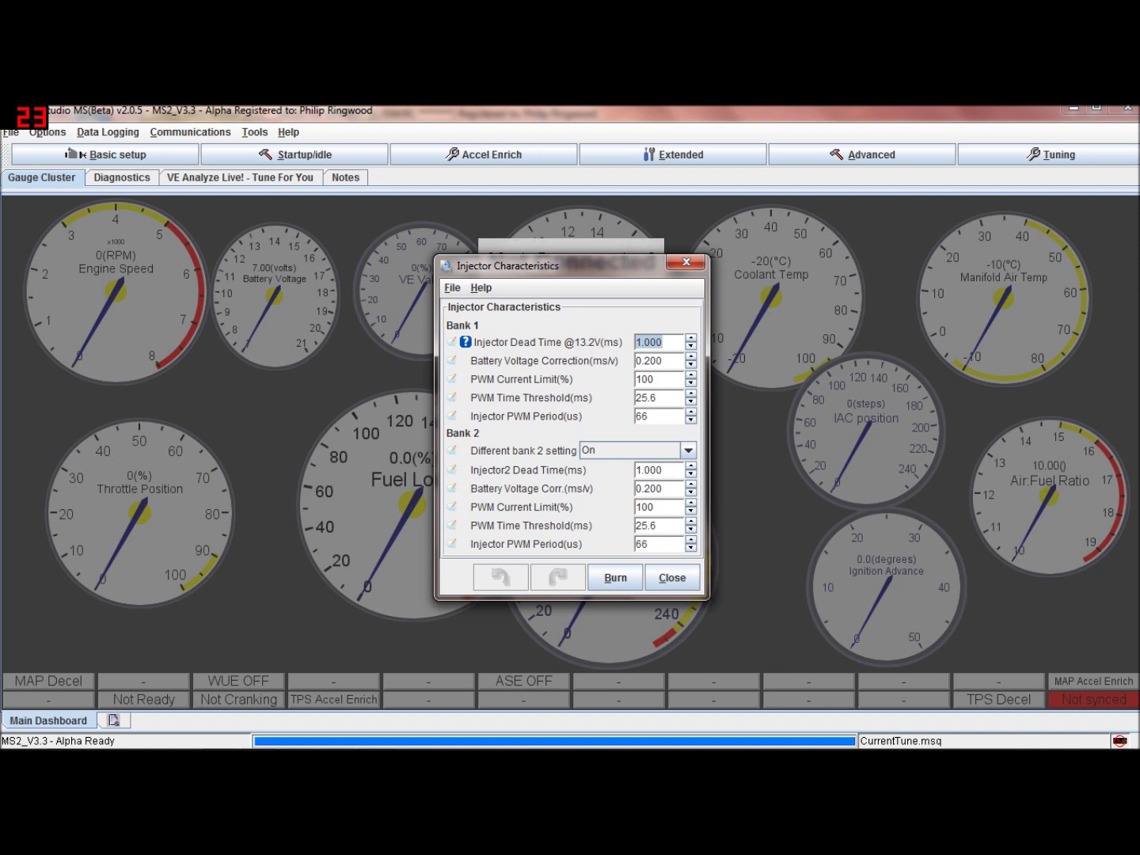
{"action": "left_click_drag", "start_coordinate": [604, 272], "coordinate": [527, 259]}
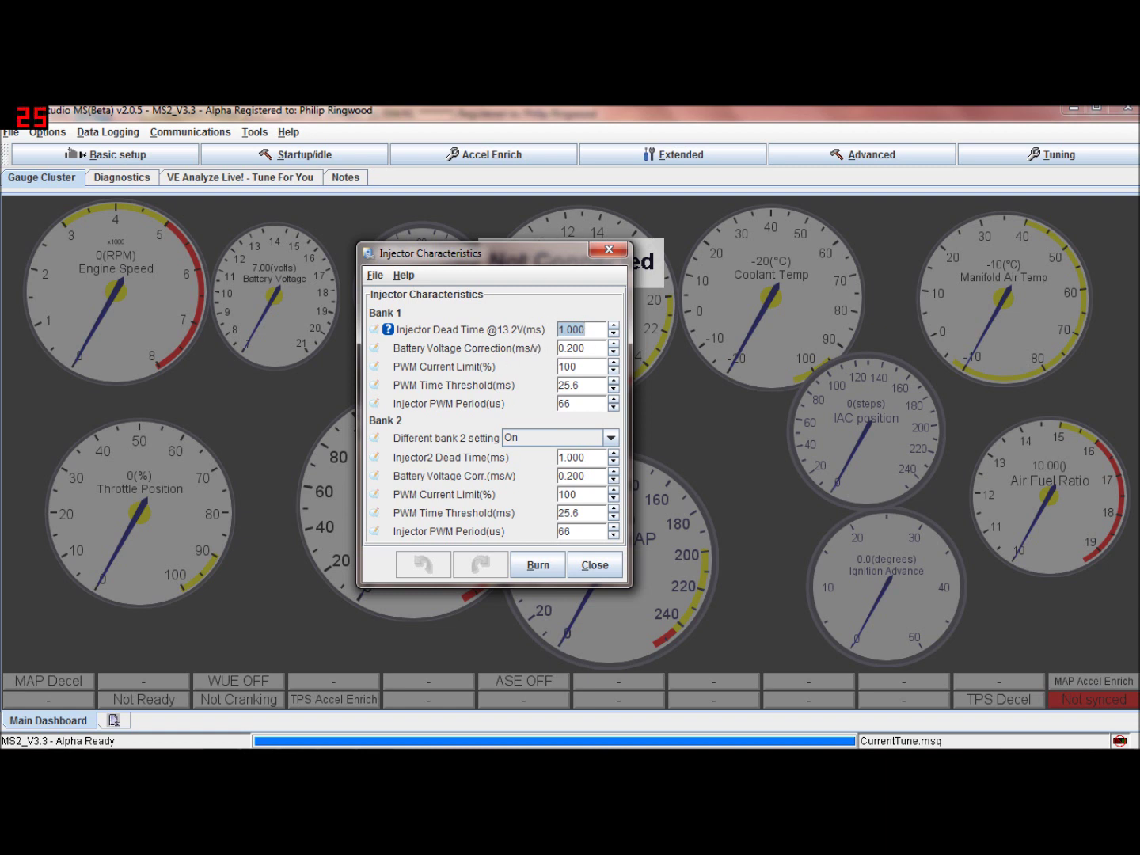
Set bank 1's PWM Current Limit to 30% and its PWM Time Threshold to 1.9 ms
{"action": "left_click", "coordinate": [559, 403]}
{"action": "left_click_drag", "start_coordinate": [558, 367], "coordinate": [577, 367]}
{"action": "left_click", "coordinate": [577, 367]}
{"action": "key", "text": "Tab"}
{"action": "key", "text": "Tab"}
{"action": "key", "text": "End"}
{"action": "key", "text": "shift+Tab"}
{"action": "key", "text": "shift+Tab"}
{"action": "key", "text": "Tab"}
{"action": "key", "text": "Tab"}
{"action": "key", "text": "shift+Tab"}
{"action": "key", "text": "shift+Tab"}
{"action": "left_click", "coordinate": [568, 385]}
{"action": "type", "text": "2"}
{"action": "left_click", "coordinate": [568, 367]}
{"action": "type", "text": "30"}
{"action": "left_click", "coordinate": [568, 384]}
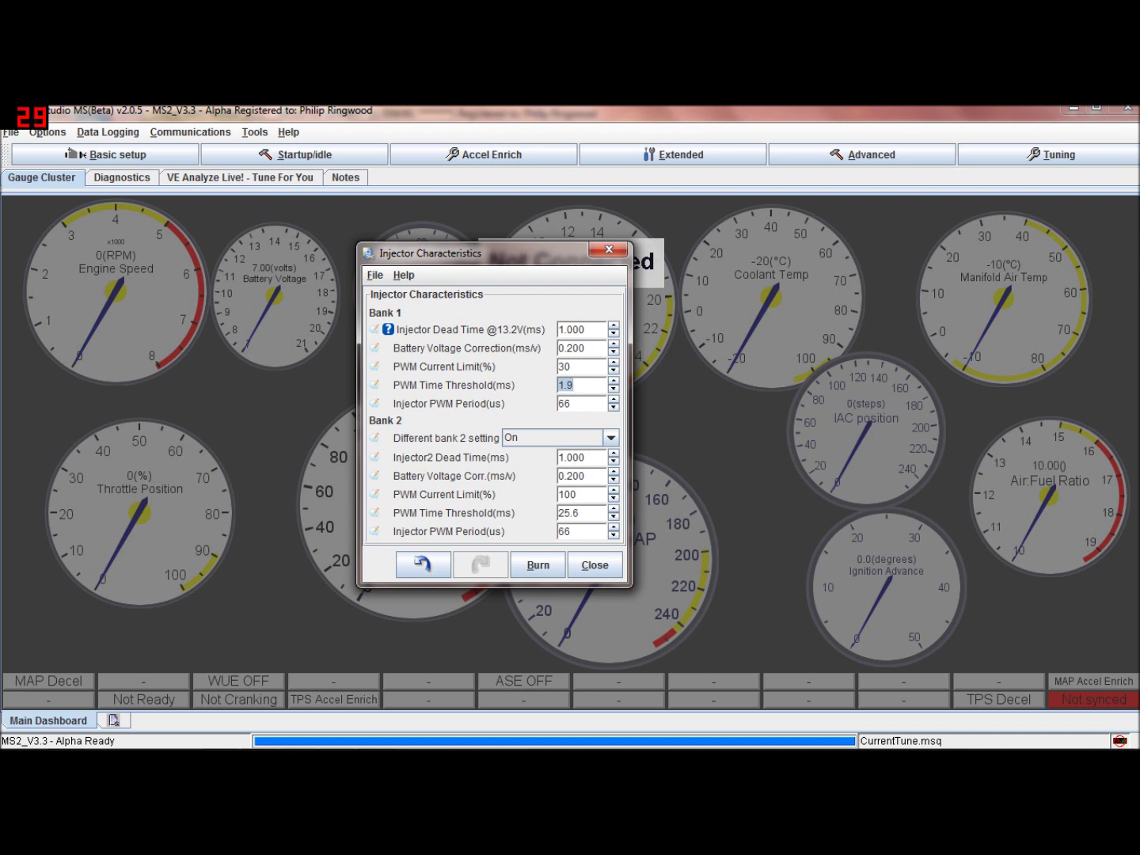
Set bank 1's PWM Current Limit back to 100% and its PWM Time Threshold back to 25.6 ms
{"action": "left_click", "coordinate": [565, 367]}
{"action": "type", "text": "100"}
{"action": "left_click", "coordinate": [566, 385]}
{"action": "type", "text": "25.6"}
{"action": "key", "text": "Tab"}
Turn the Different bank 2 setting Off and close the Injector Characteristics
{"action": "left_click", "coordinate": [611, 437]}
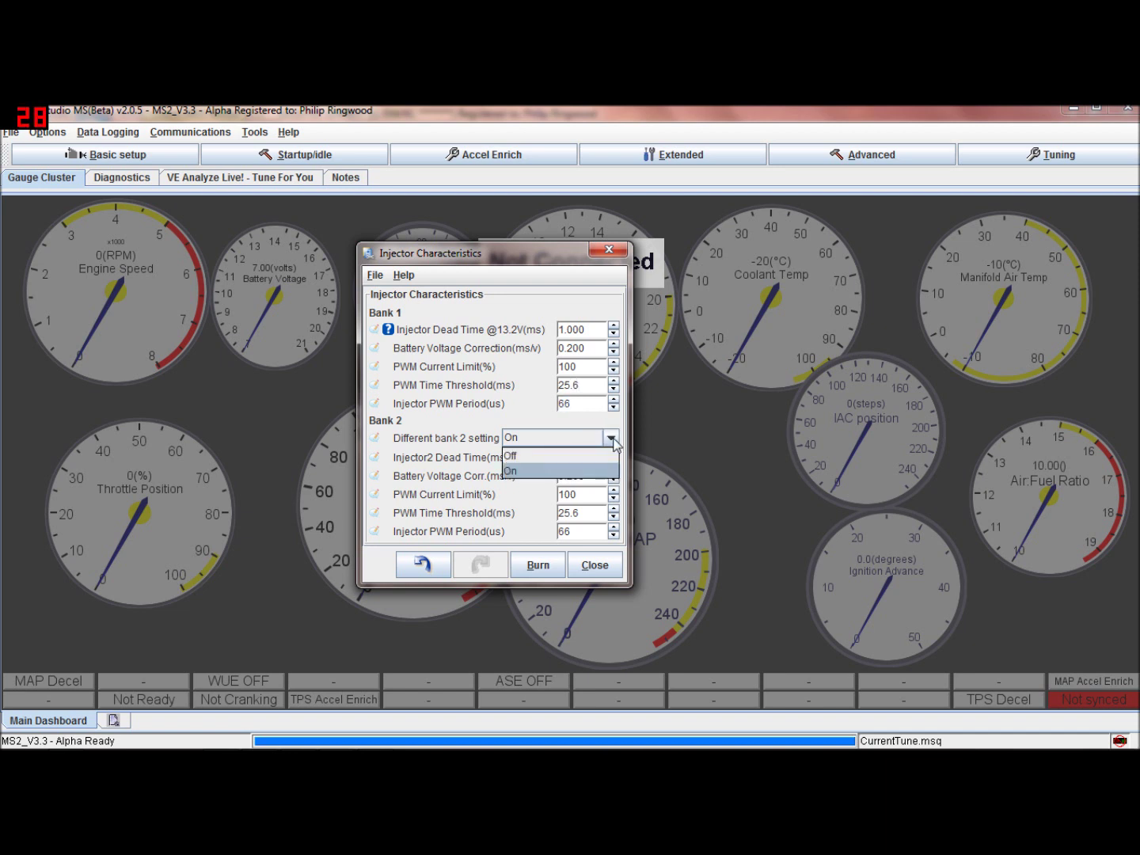
{"action": "left_click", "coordinate": [510, 457]}
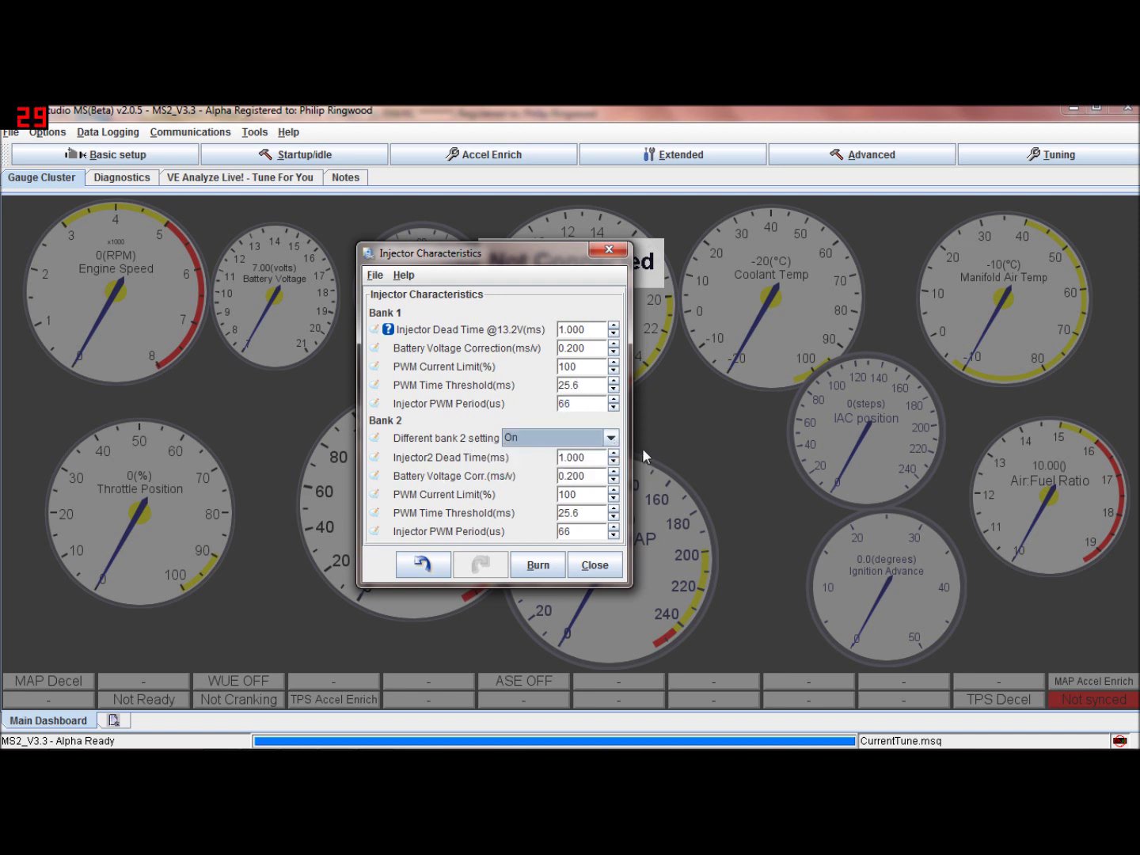
{"action": "left_click", "coordinate": [611, 438]}
{"action": "left_click", "coordinate": [603, 454]}
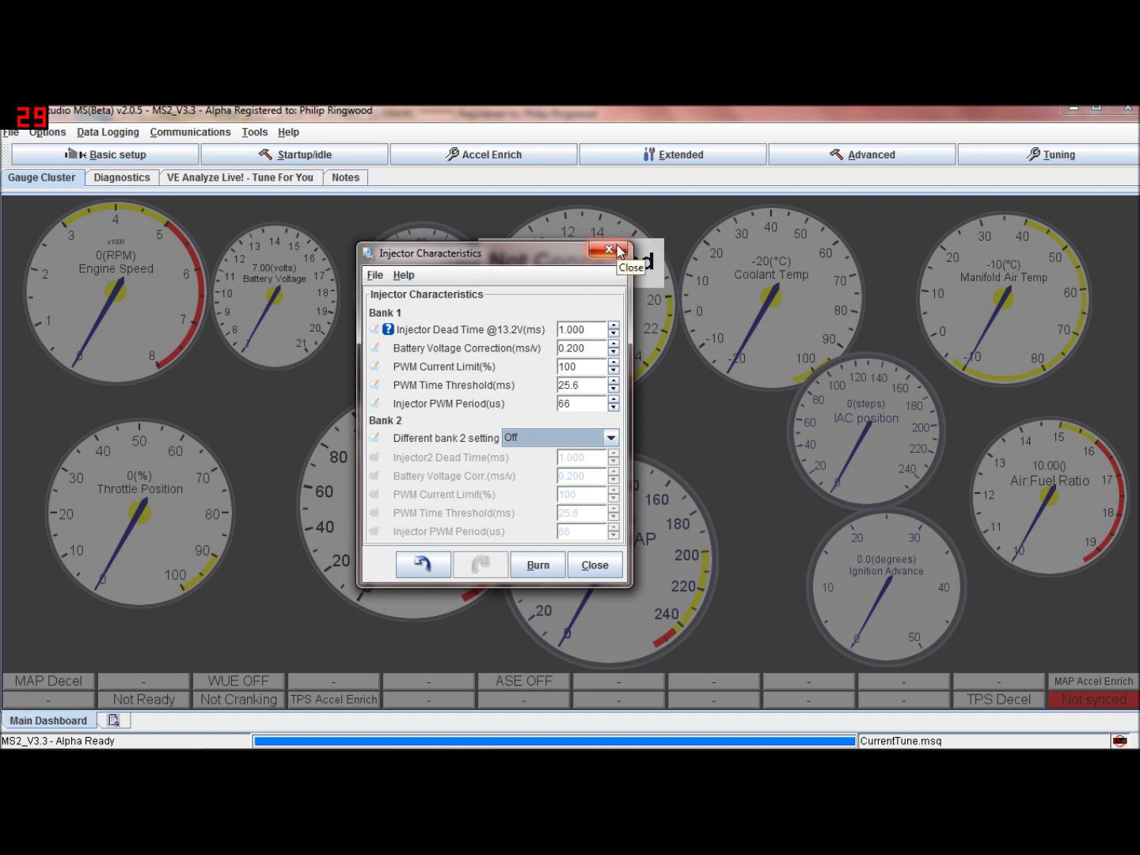
{"action": "left_click", "coordinate": [610, 250]}
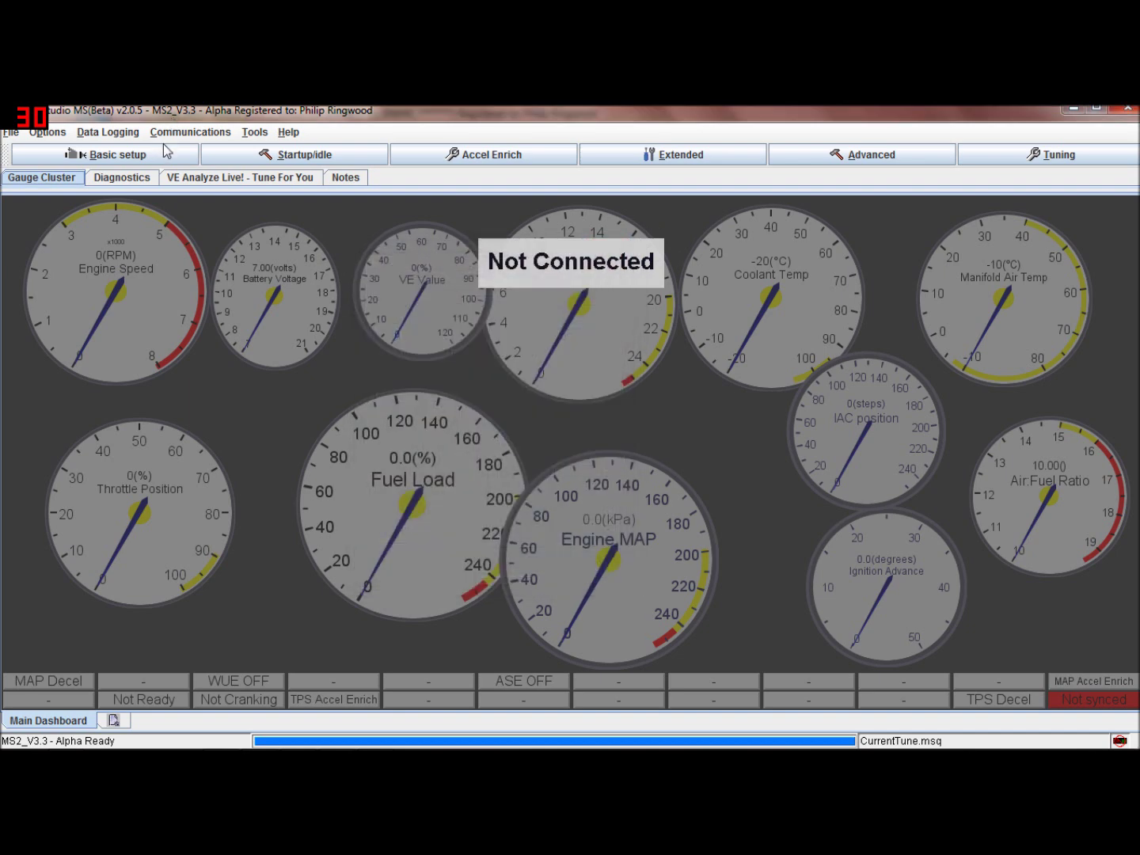
Open the tach input/ignition settings, review the available spark modes, and close the Ignition Options
{"action": "left_click", "coordinate": [163, 149]}
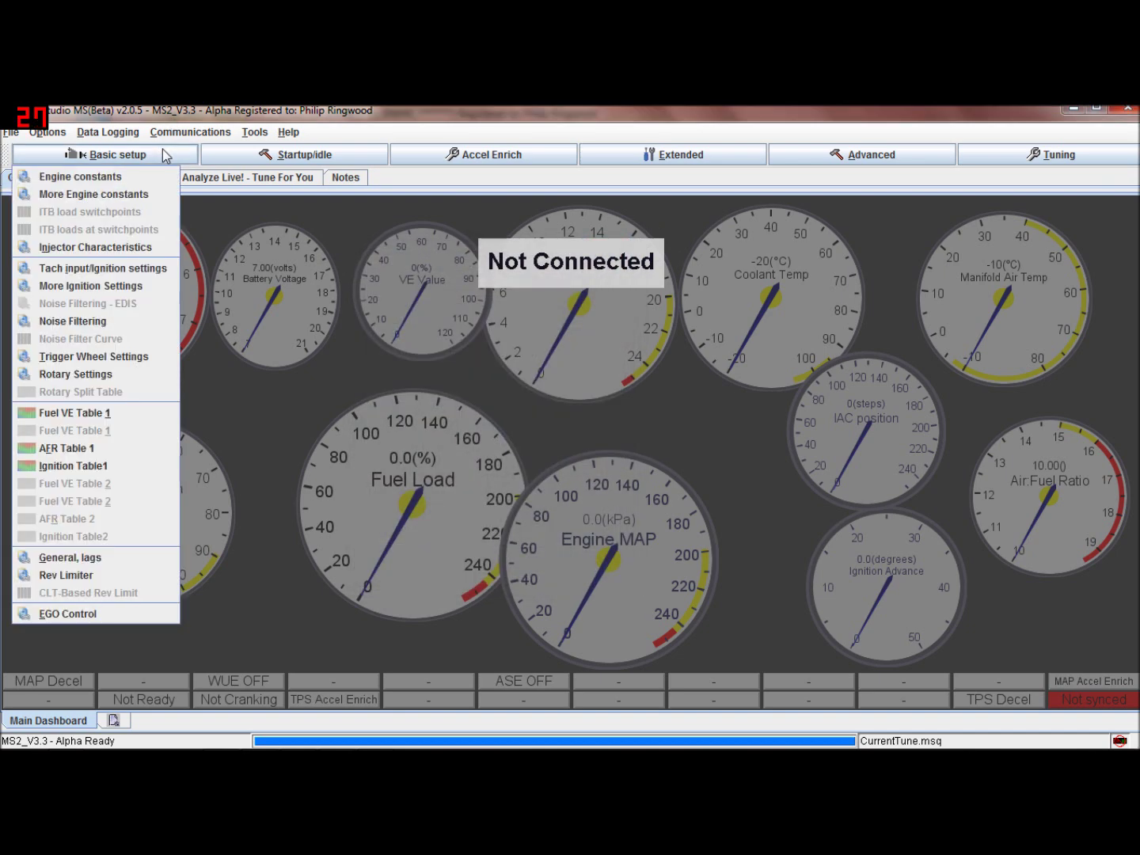
{"action": "left_click", "coordinate": [145, 271]}
{"action": "left_click", "coordinate": [713, 328]}
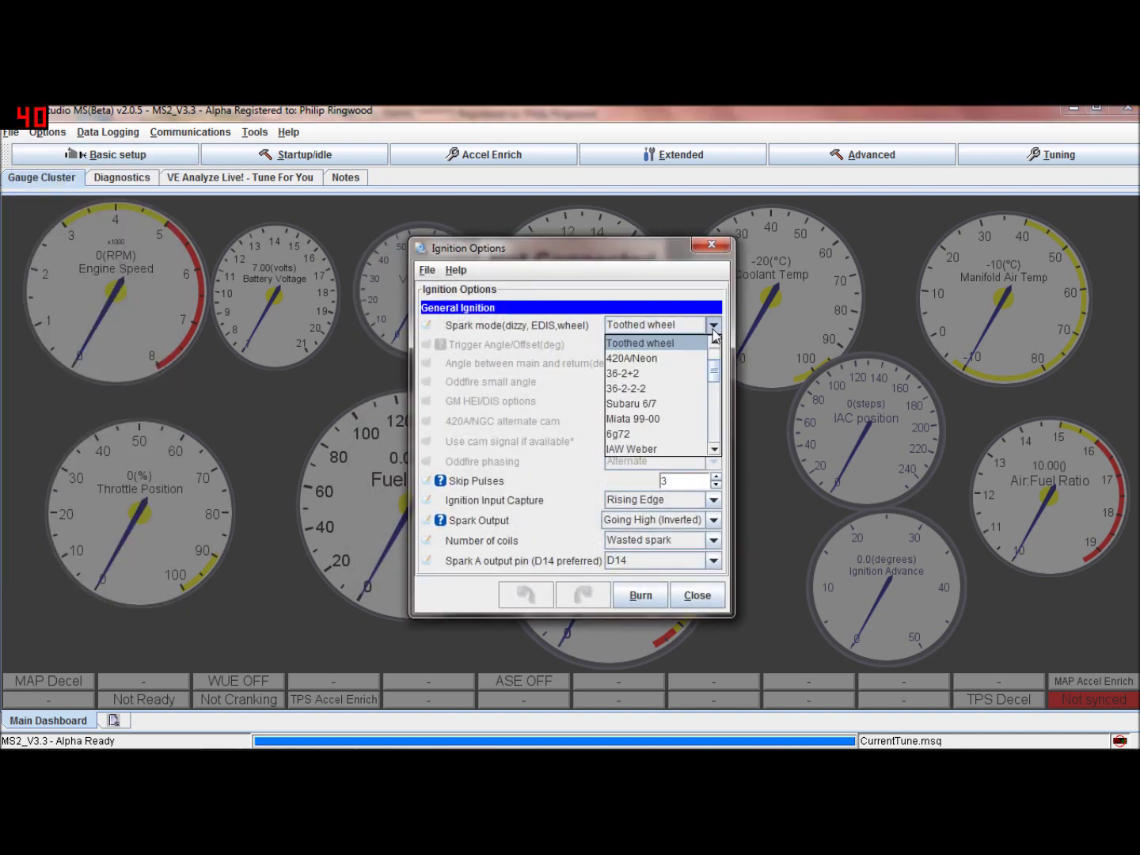
{"action": "mouse_move", "coordinate": [715, 377]}
{"action": "left_mouse_down"}
{"action": "mouse_move", "coordinate": [715, 419]}
{"action": "mouse_move", "coordinate": [715, 353]}
{"action": "left_mouse_up"}
{"action": "left_click", "coordinate": [711, 244]}
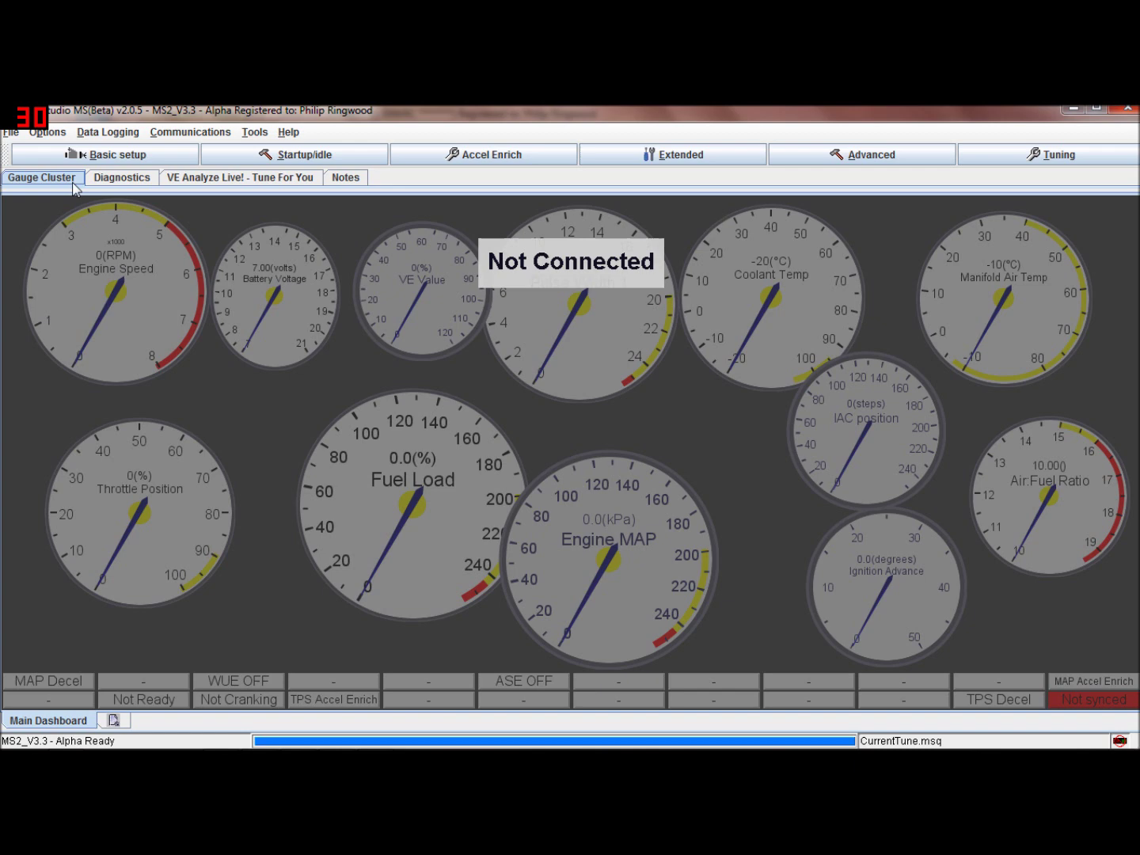
Open the More Ignition Settings, set Fixed Advance to Fixed timing, and select the Timing for Fixed Advance value
{"action": "left_click", "coordinate": [52, 152]}
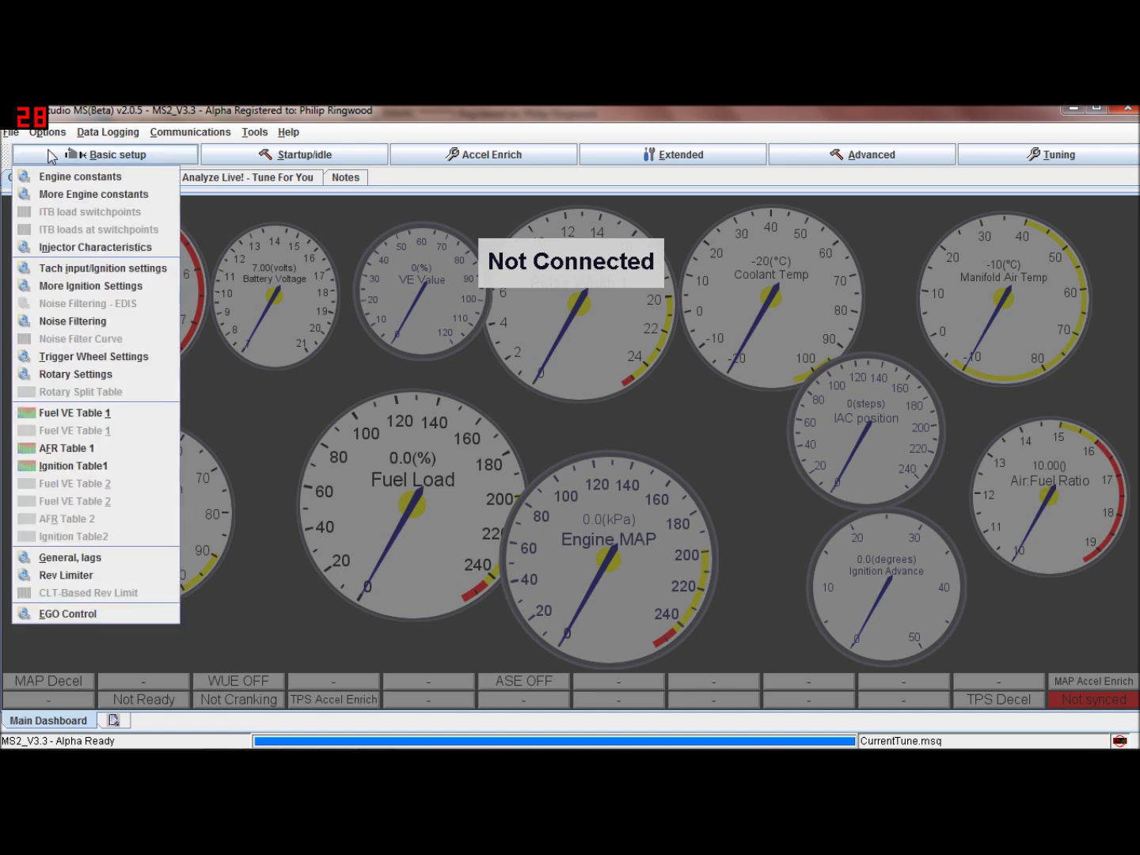
{"action": "left_click", "coordinate": [89, 286]}
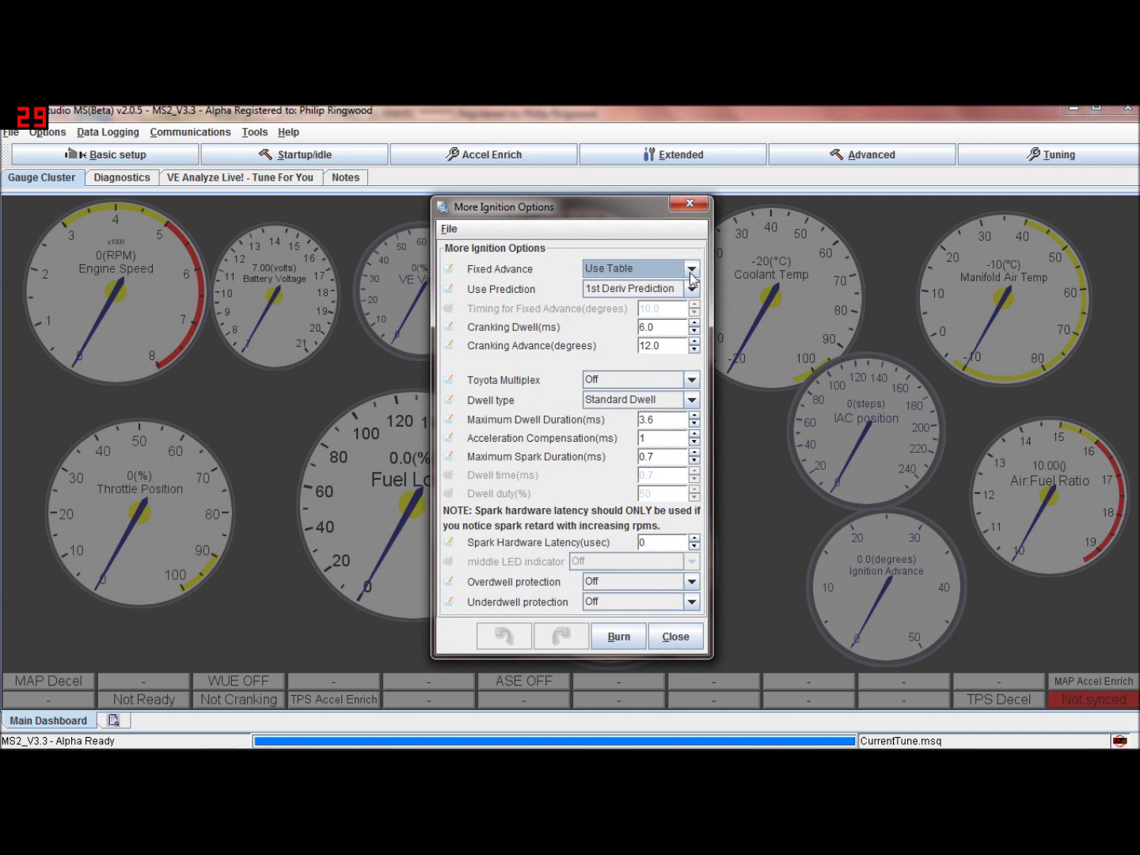
{"action": "left_click", "coordinate": [692, 269]}
{"action": "left_click", "coordinate": [691, 269]}
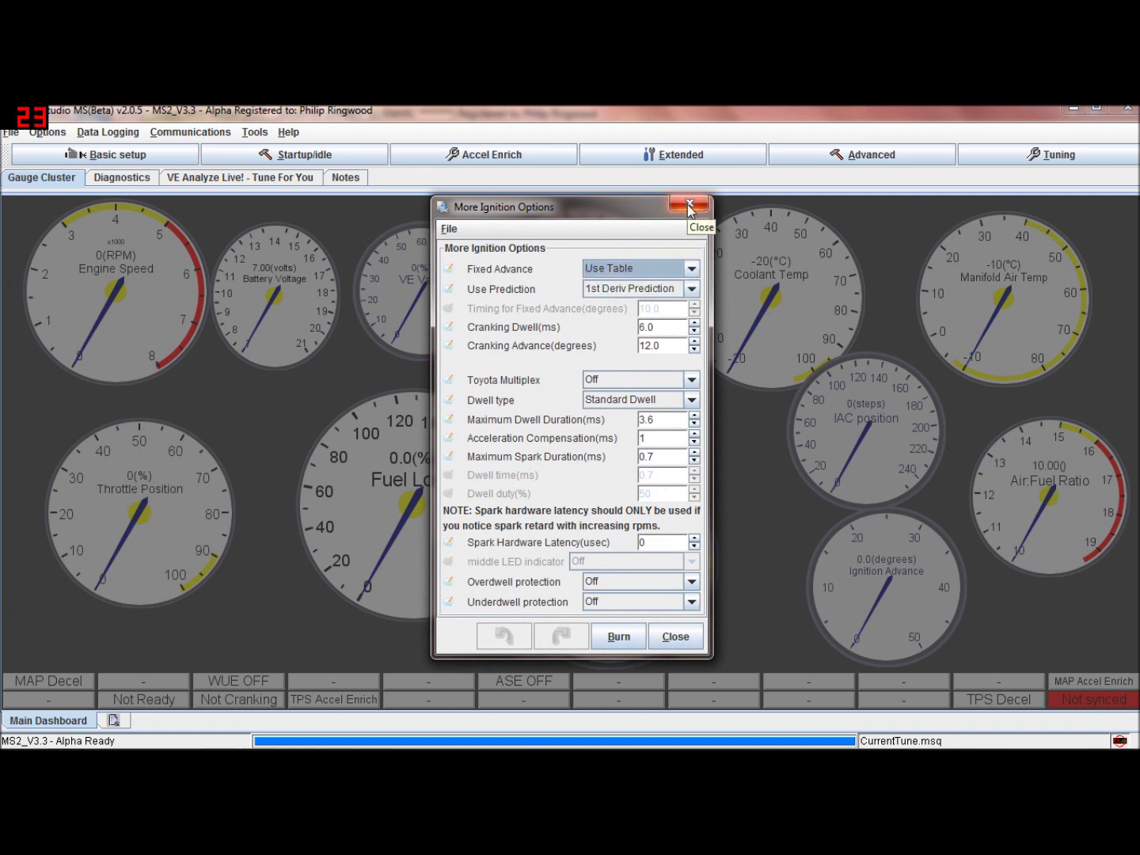
{"action": "left_click_drag", "start_coordinate": [627, 217], "coordinate": [595, 214]}
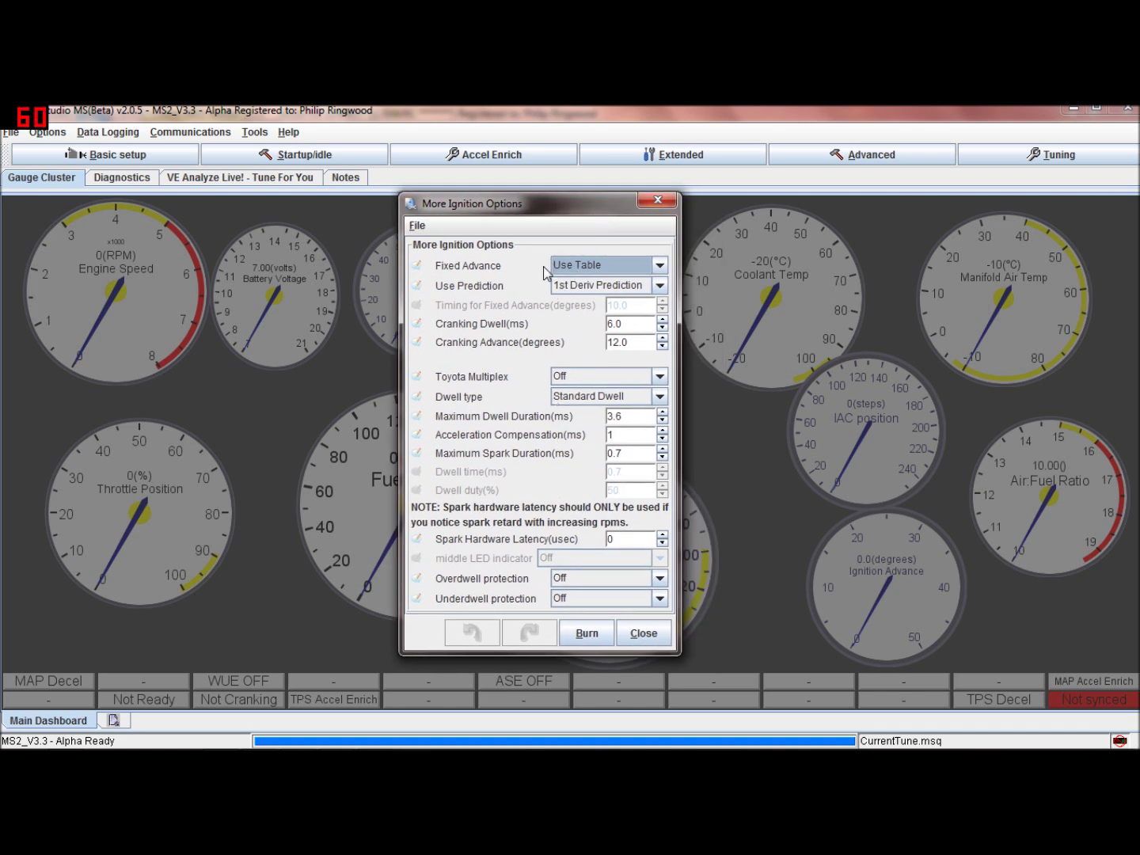
{"action": "left_click", "coordinate": [658, 267]}
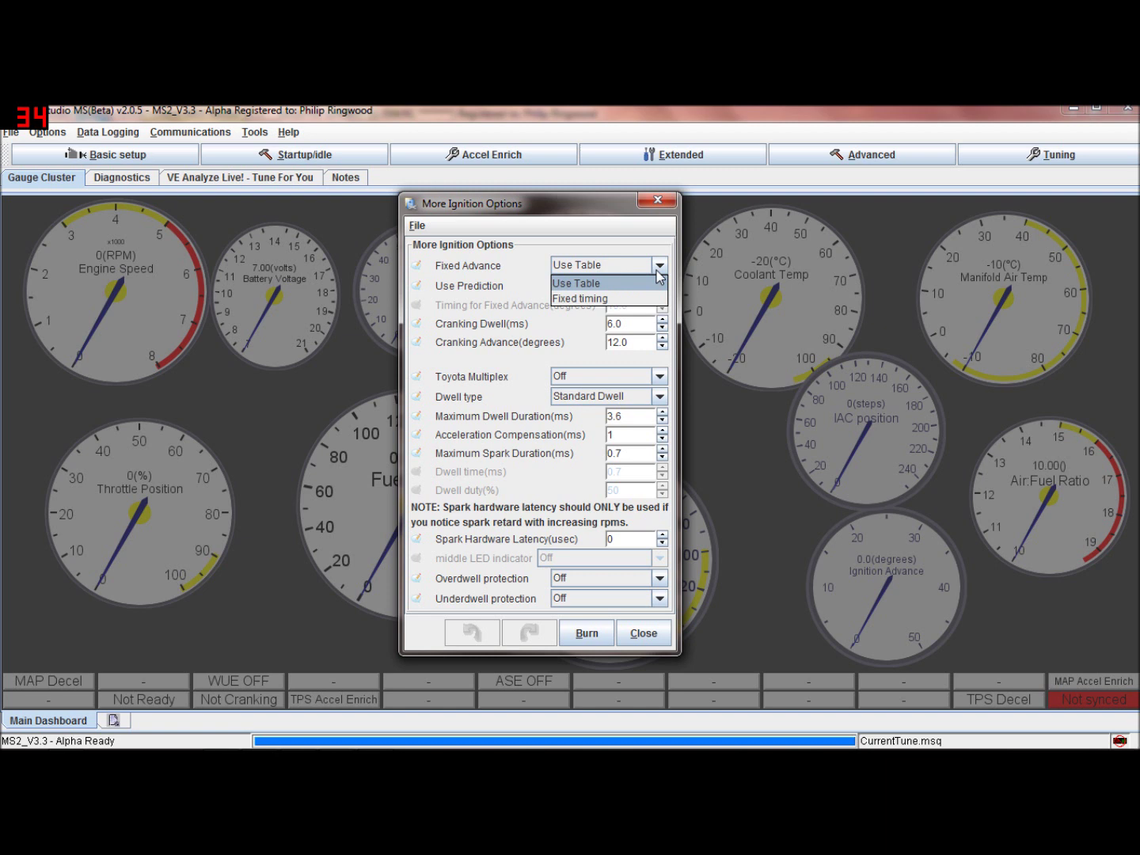
{"action": "left_click", "coordinate": [660, 270]}
{"action": "left_click", "coordinate": [664, 272]}
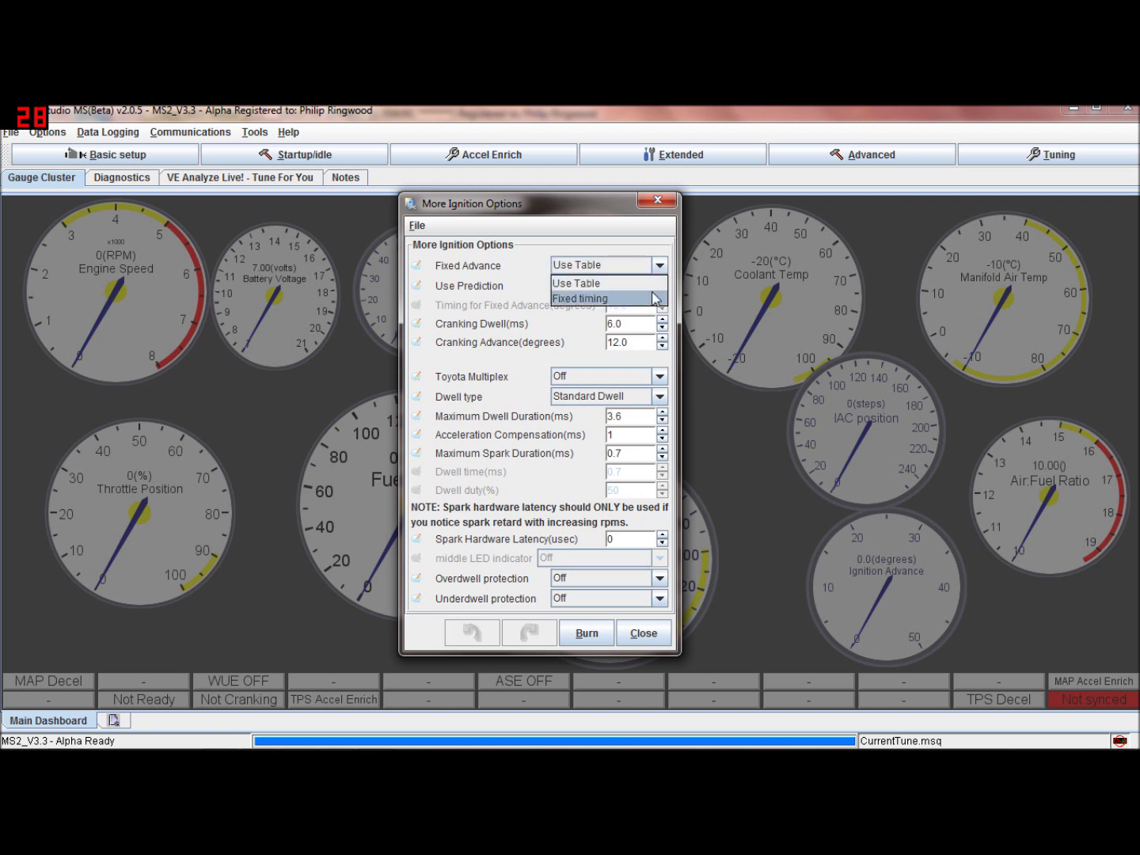
{"action": "left_click", "coordinate": [651, 299]}
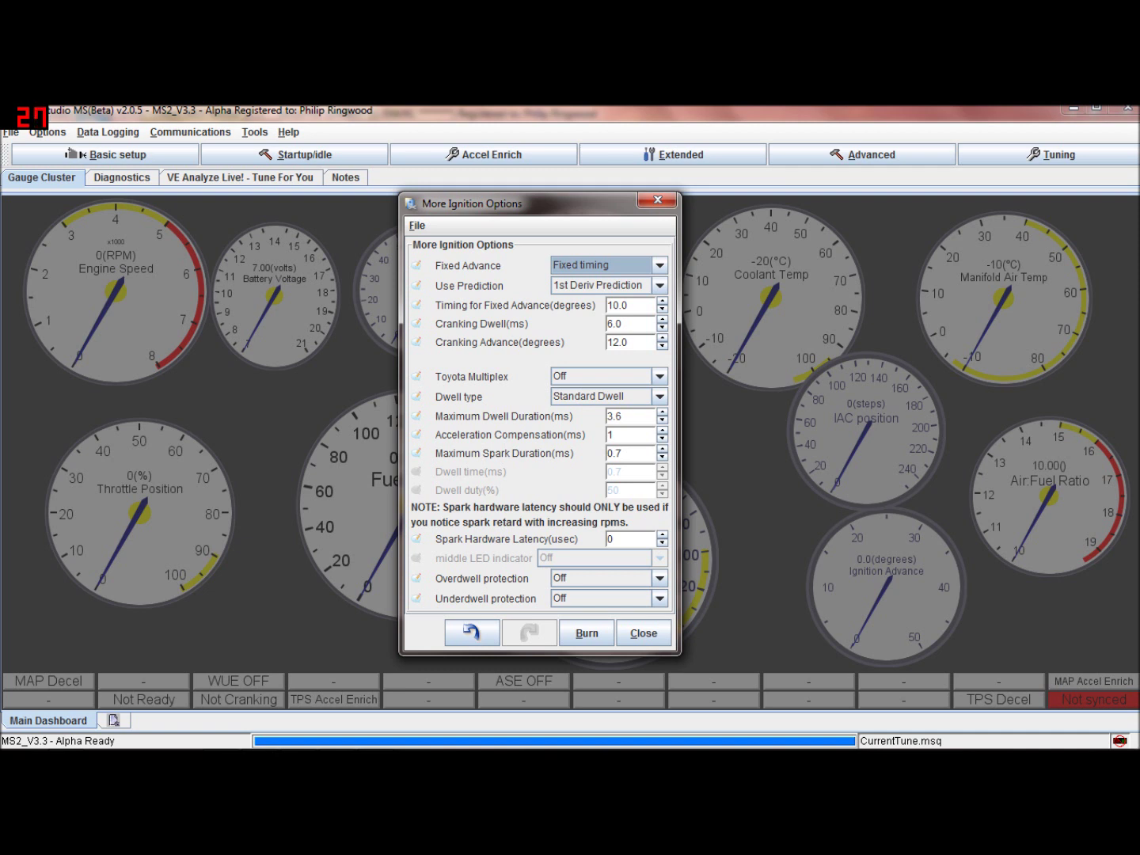
{"action": "left_click", "coordinate": [629, 305]}
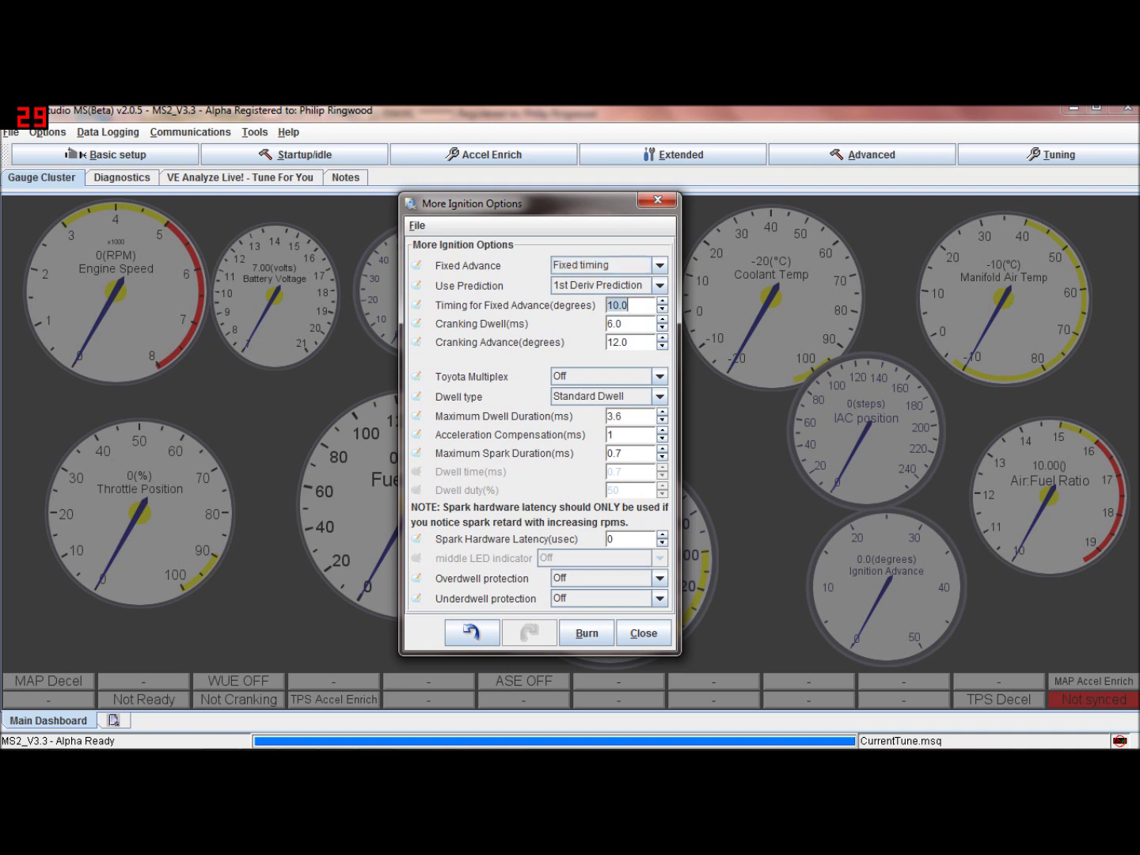
Return Fixed Advance to Use Table, try Fixed timing once more, and restore Use Table
{"action": "left_click", "coordinate": [658, 266]}
{"action": "left_click", "coordinate": [651, 287]}
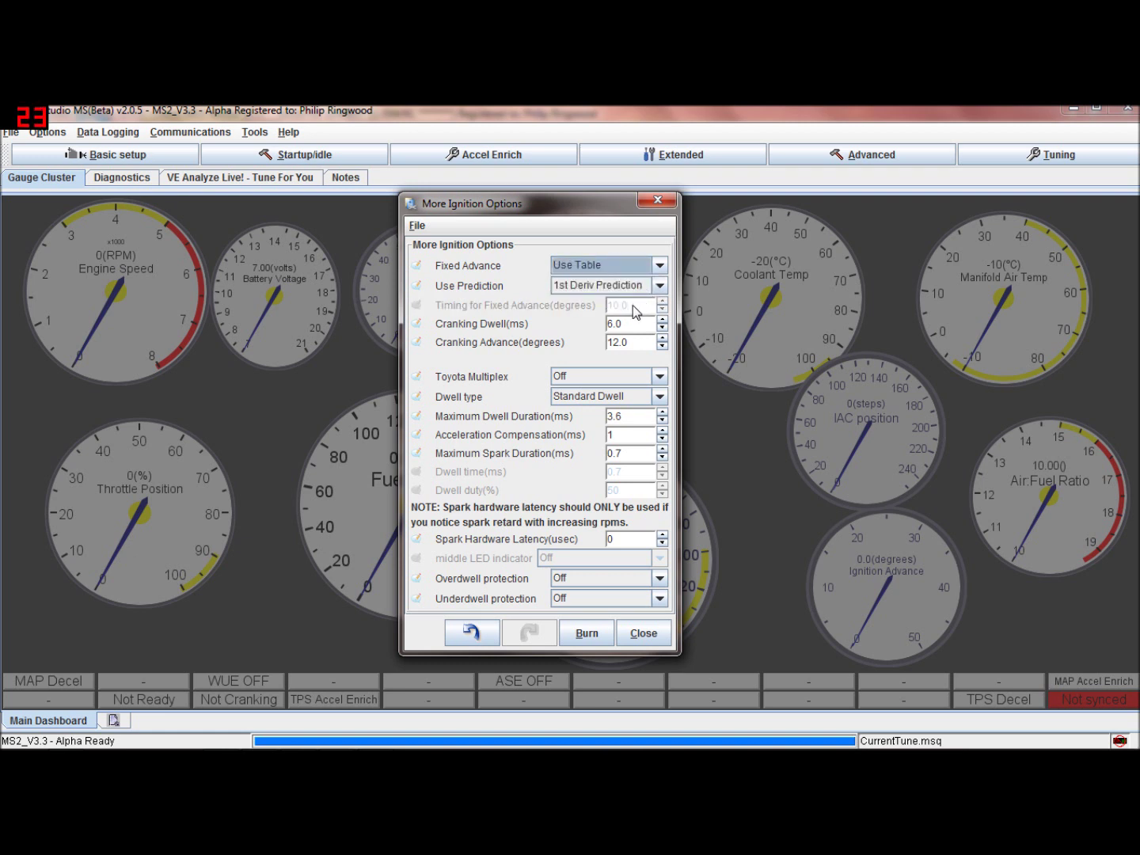
{"action": "left_click", "coordinate": [658, 265]}
{"action": "left_click", "coordinate": [651, 298]}
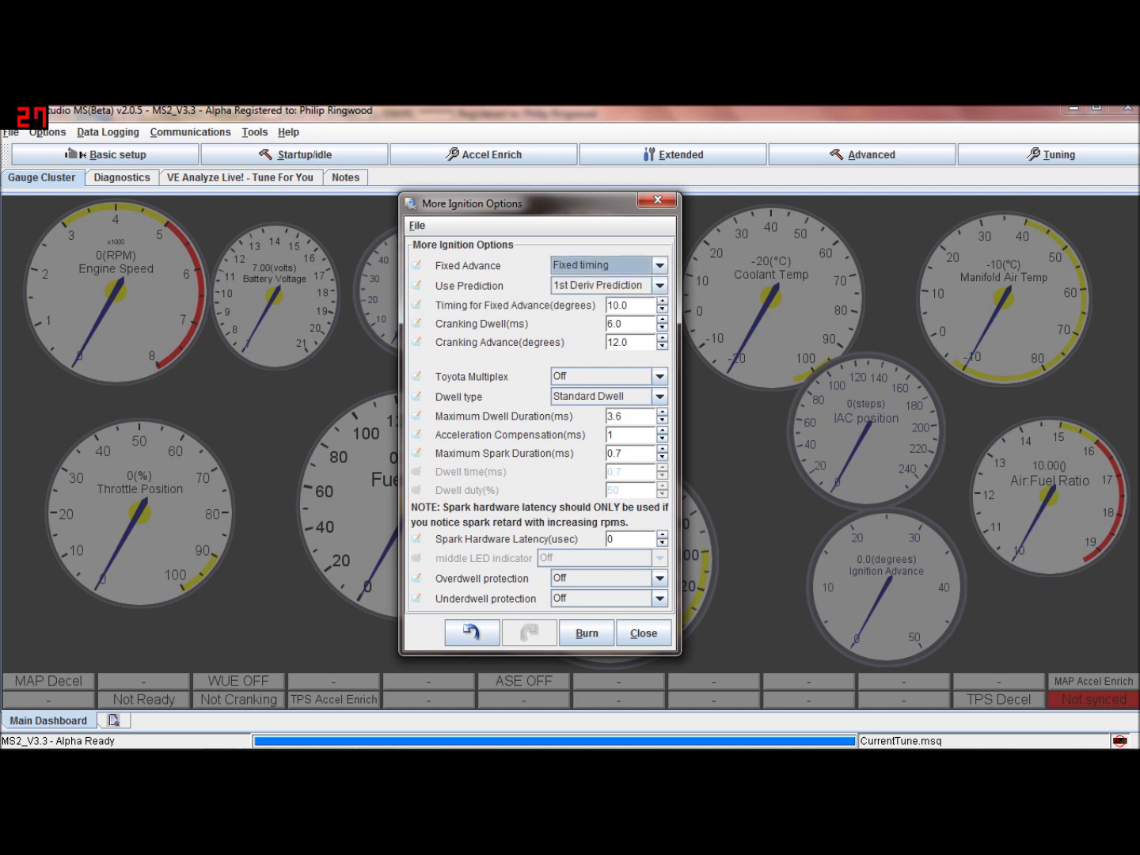
{"action": "left_click", "coordinate": [659, 265]}
{"action": "left_click", "coordinate": [637, 285]}
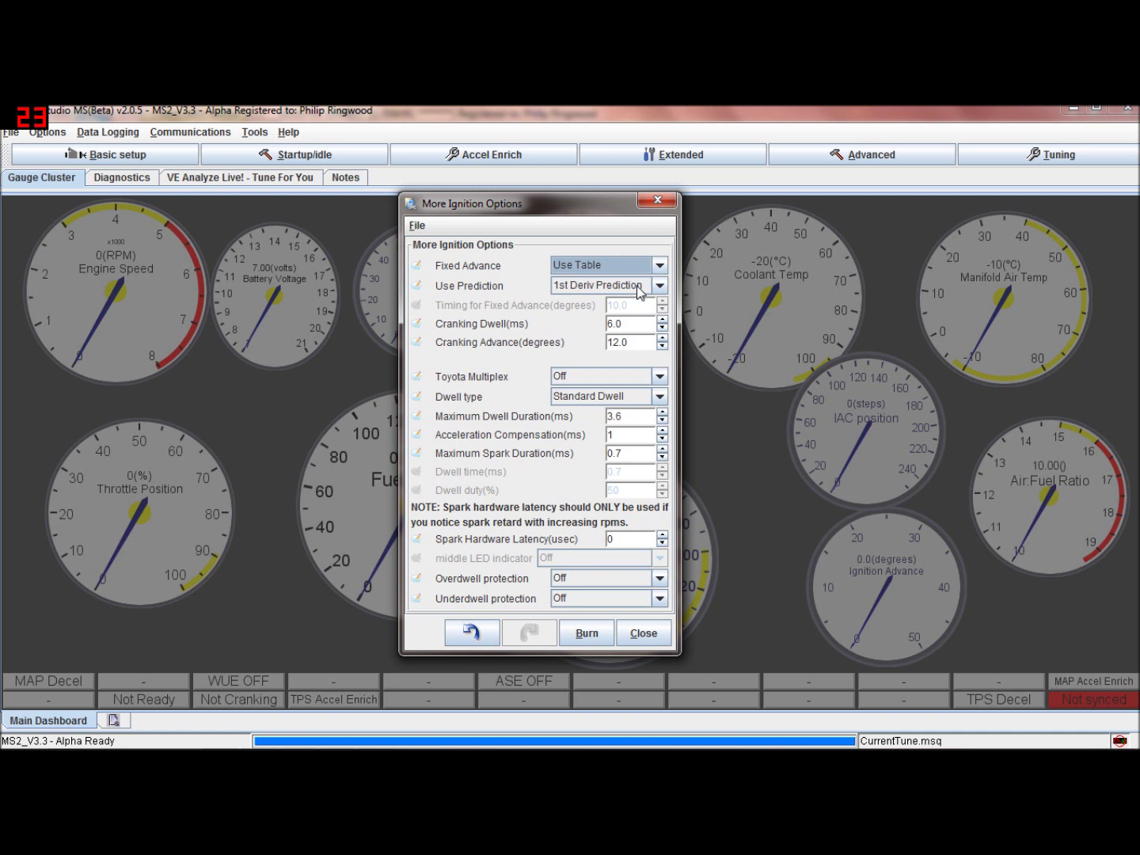
Review the Use Prediction choices, keep 1st Deriv Prediction, and close the More Ignition Options
{"action": "left_click", "coordinate": [659, 287]}
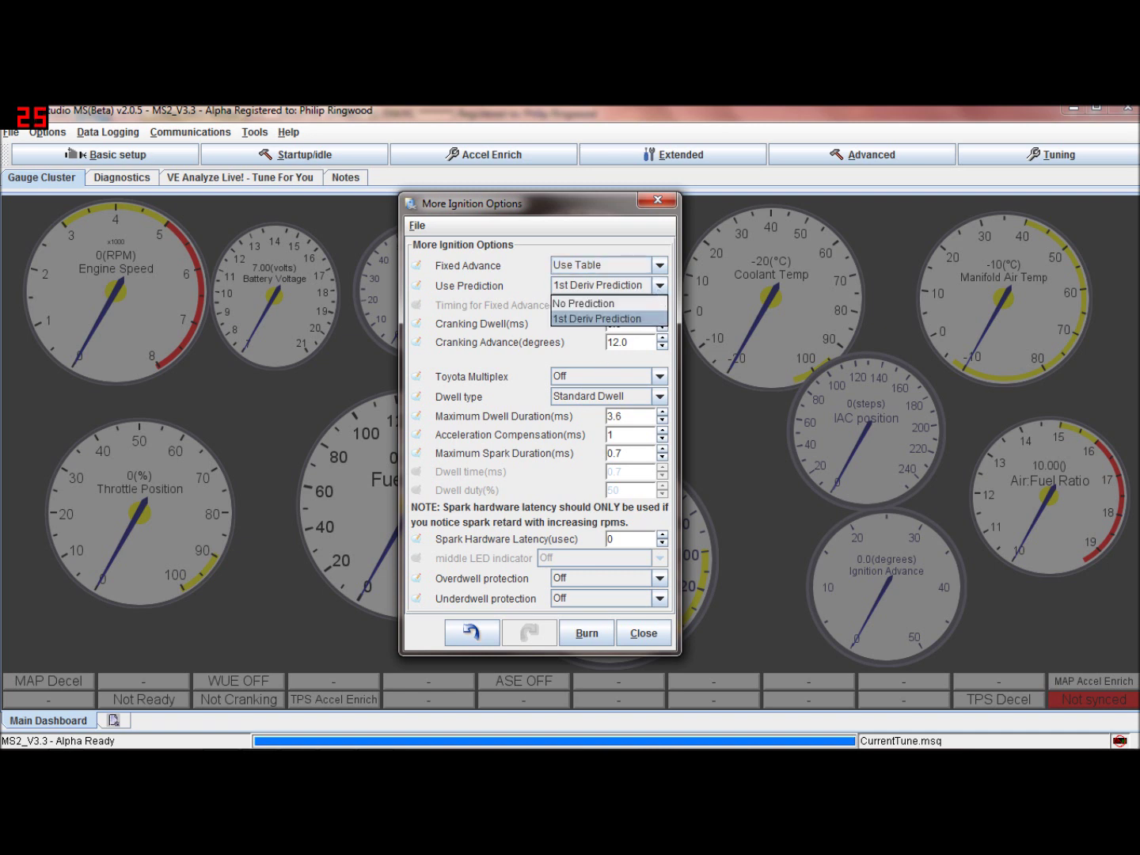
{"action": "left_click", "coordinate": [654, 326]}
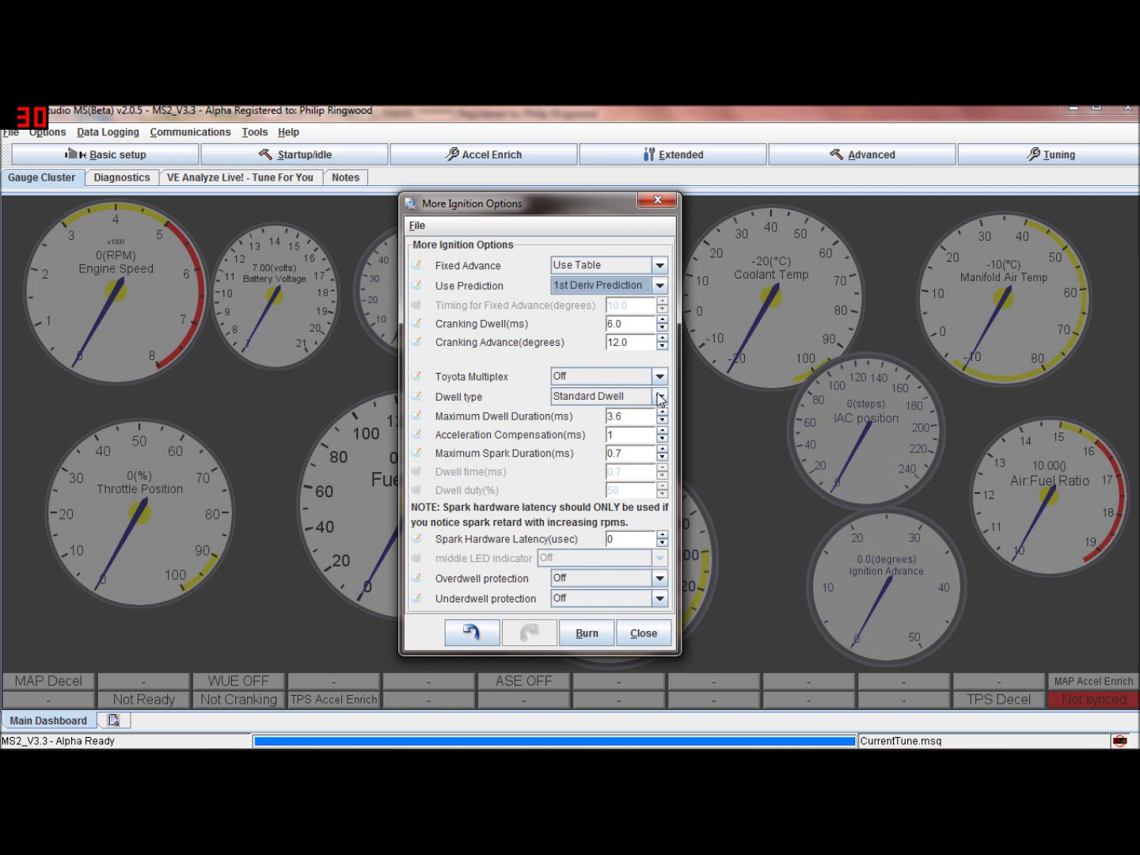
{"action": "left_click", "coordinate": [644, 632]}
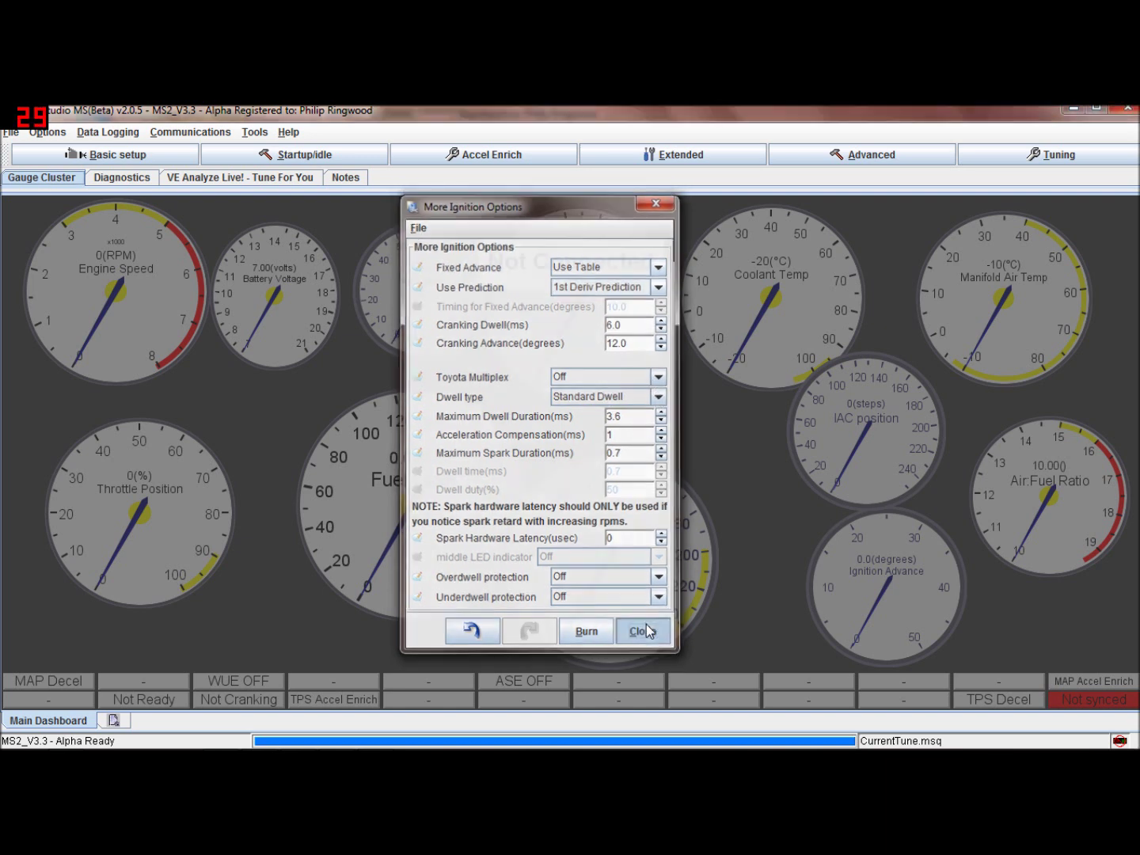
{"action": "left_click", "coordinate": [107, 154]}
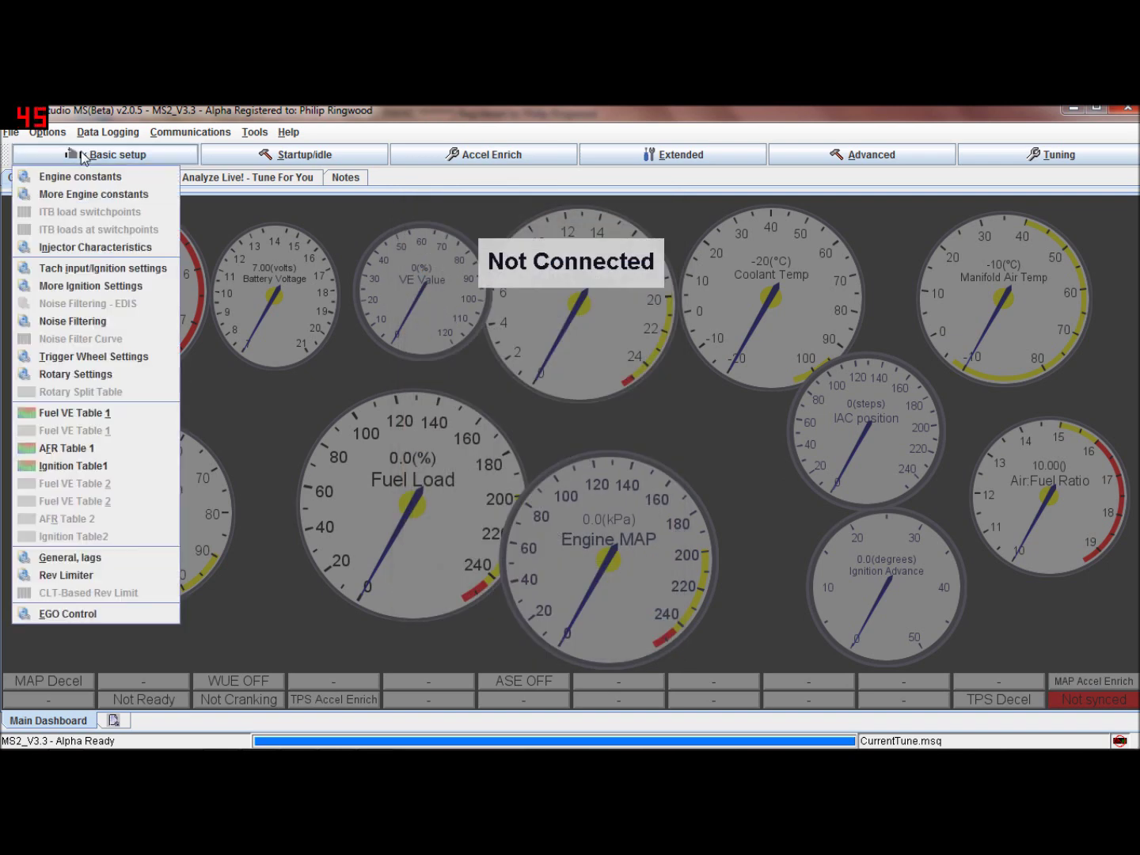
{"action": "left_click", "coordinate": [122, 287]}
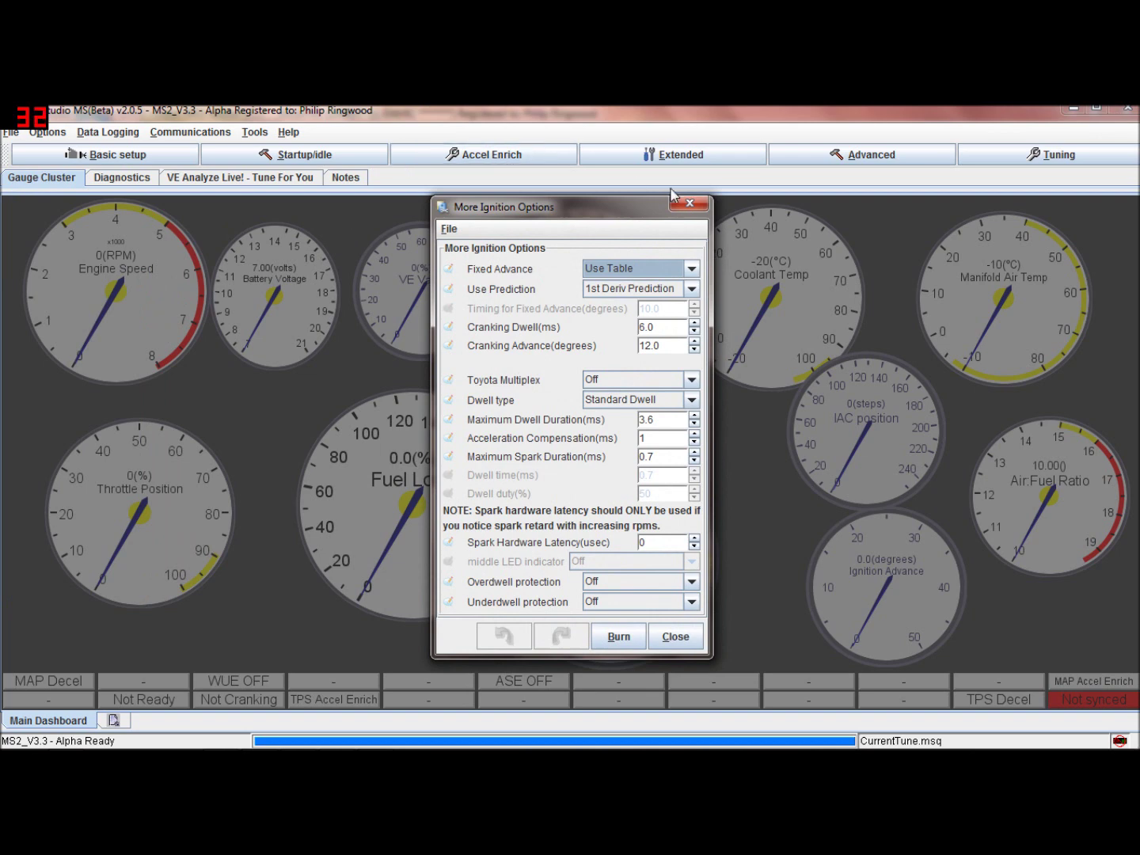
{"action": "left_click", "coordinate": [686, 210]}
Open the Trigger Wheel Settings, review the wheel arrangement and tooth values, and close the dialog
{"action": "left_click", "coordinate": [107, 155]}
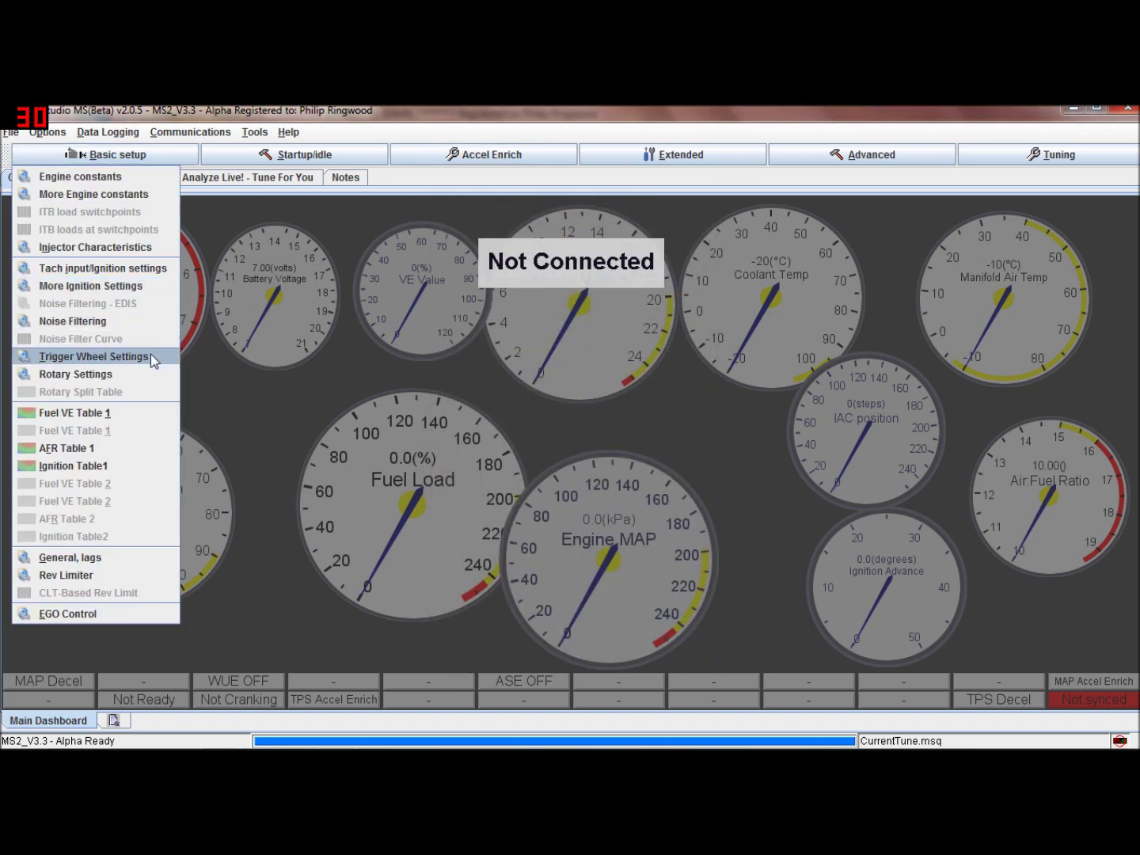
{"action": "left_click", "coordinate": [151, 357]}
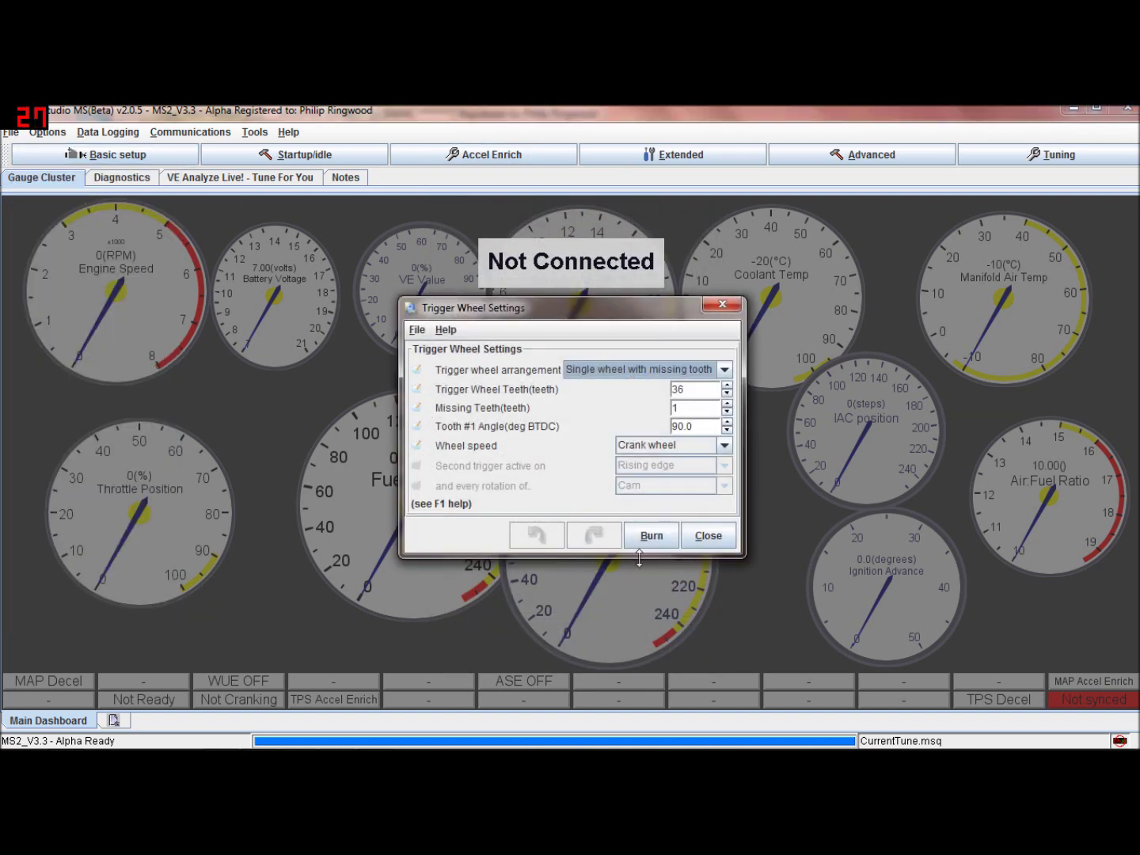
{"action": "left_click", "coordinate": [722, 304]}
Open AFR Table 1, examine its air-fuel targets across rpm and load, and close the table
{"action": "left_click", "coordinate": [95, 154]}
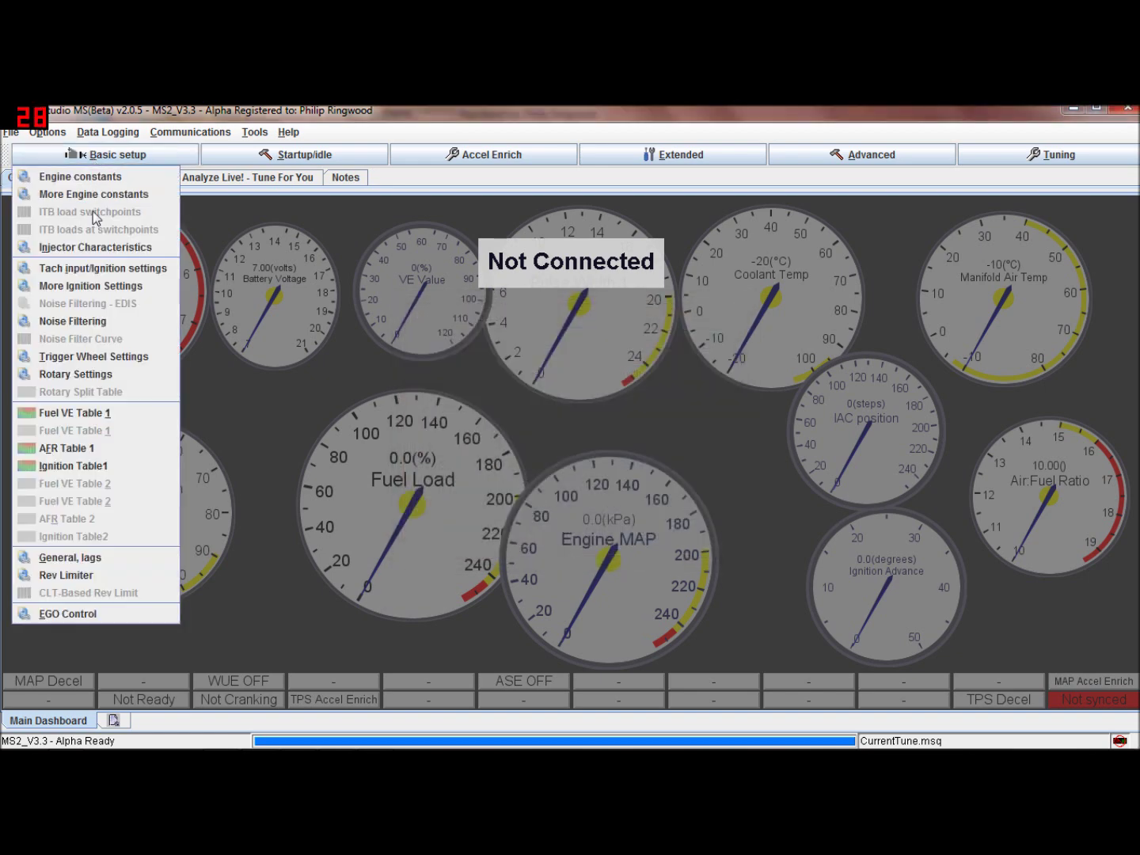
{"action": "left_click", "coordinate": [117, 452]}
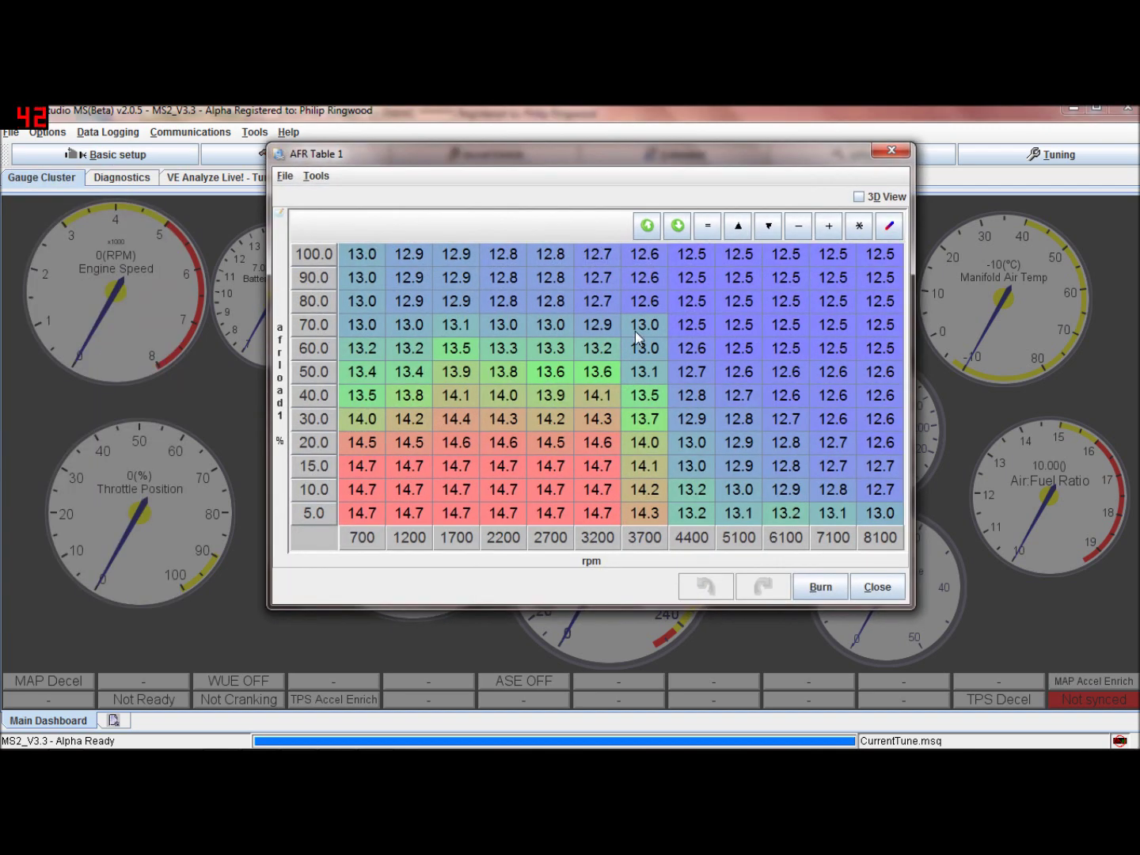
{"action": "left_click", "coordinate": [892, 150]}
Open the general and lag settings and review the Dual Table Use choices, keeping Single Table
{"action": "left_click", "coordinate": [119, 157]}
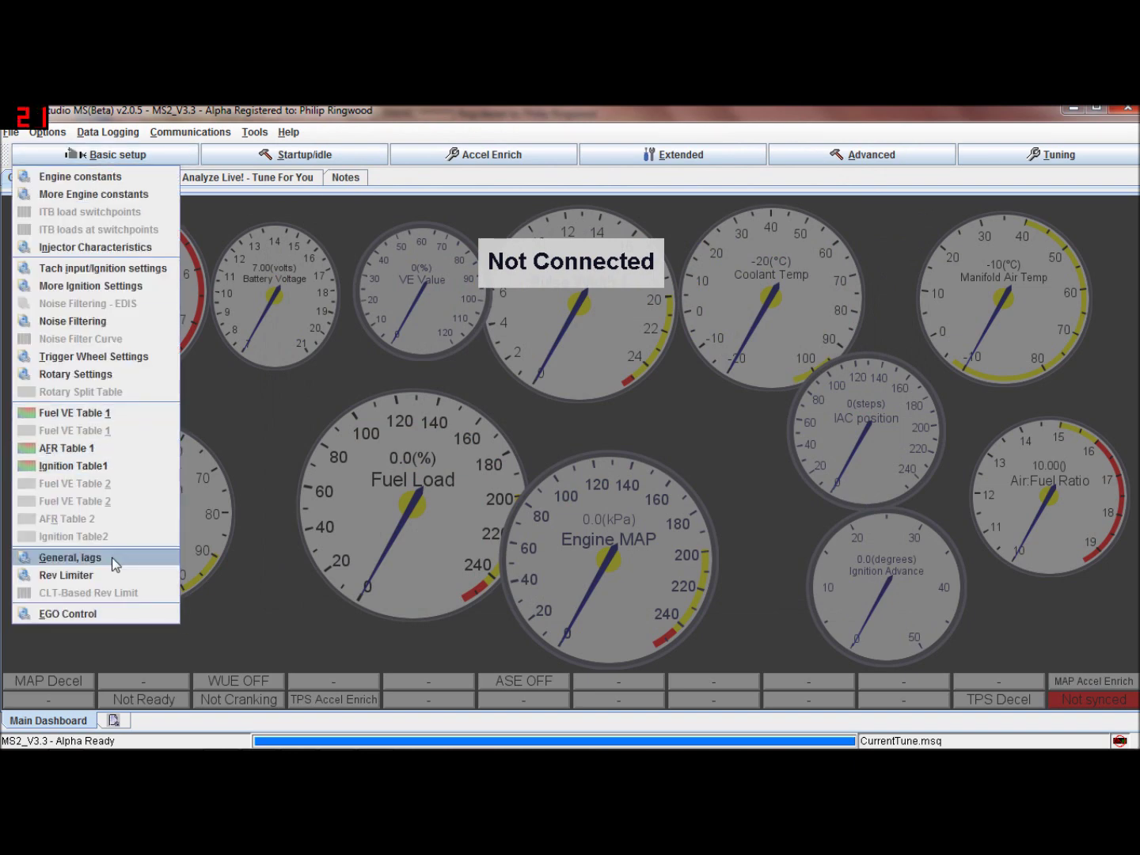
{"action": "left_click", "coordinate": [70, 557]}
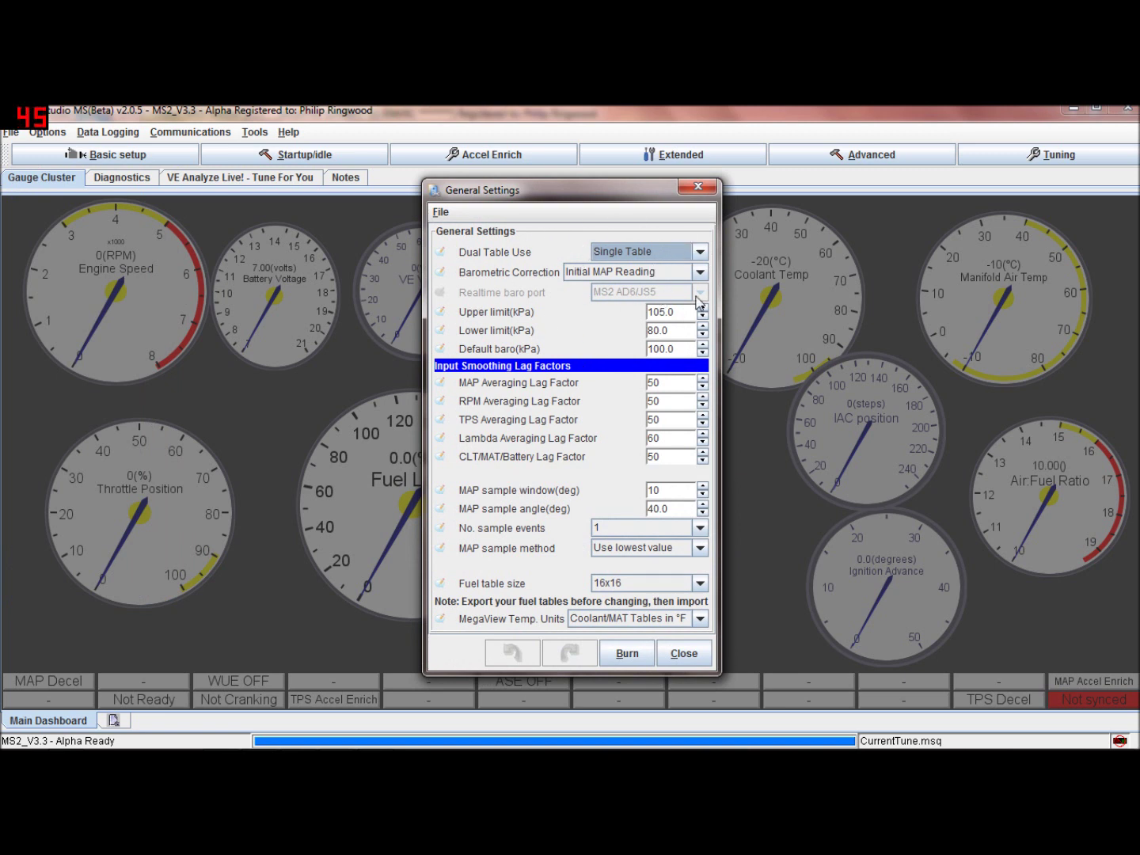
{"action": "left_click", "coordinate": [700, 253]}
{"action": "left_click", "coordinate": [701, 256]}
{"action": "left_click", "coordinate": [700, 252]}
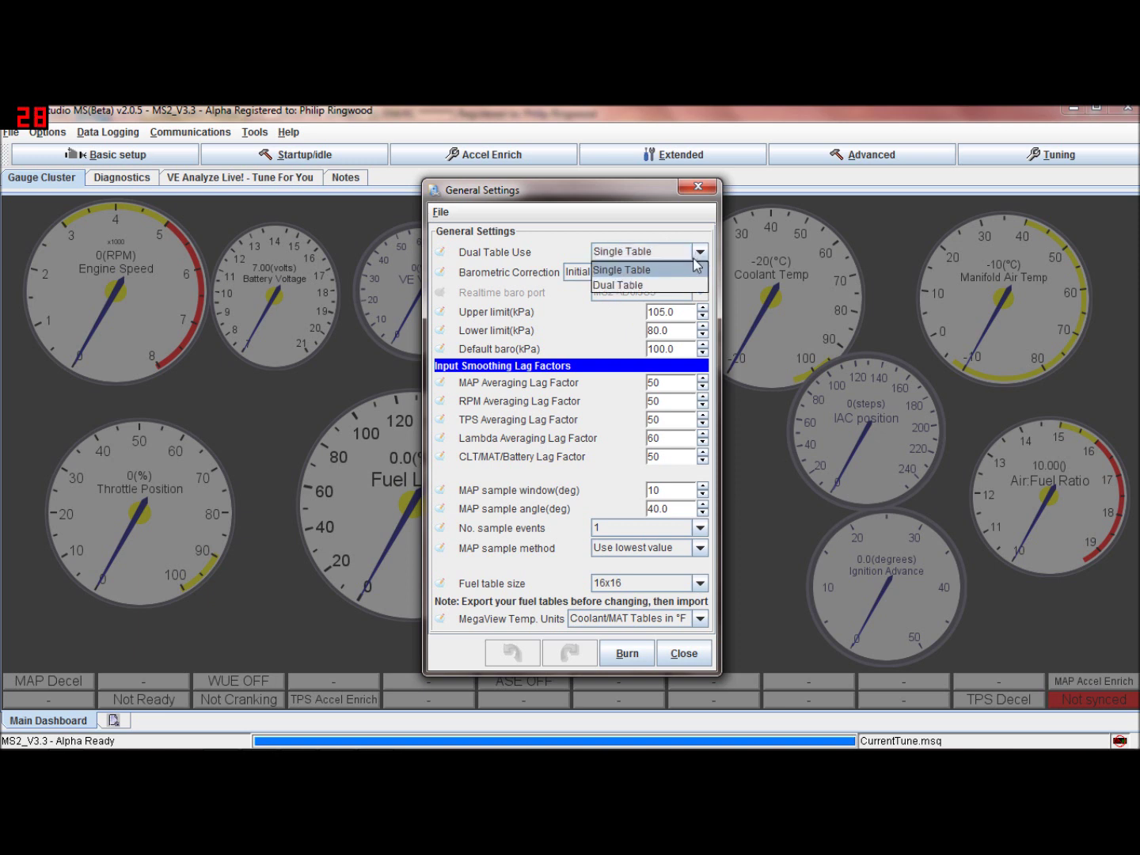
{"action": "left_click", "coordinate": [683, 268]}
{"action": "left_click", "coordinate": [701, 252]}
{"action": "left_click", "coordinate": [703, 256]}
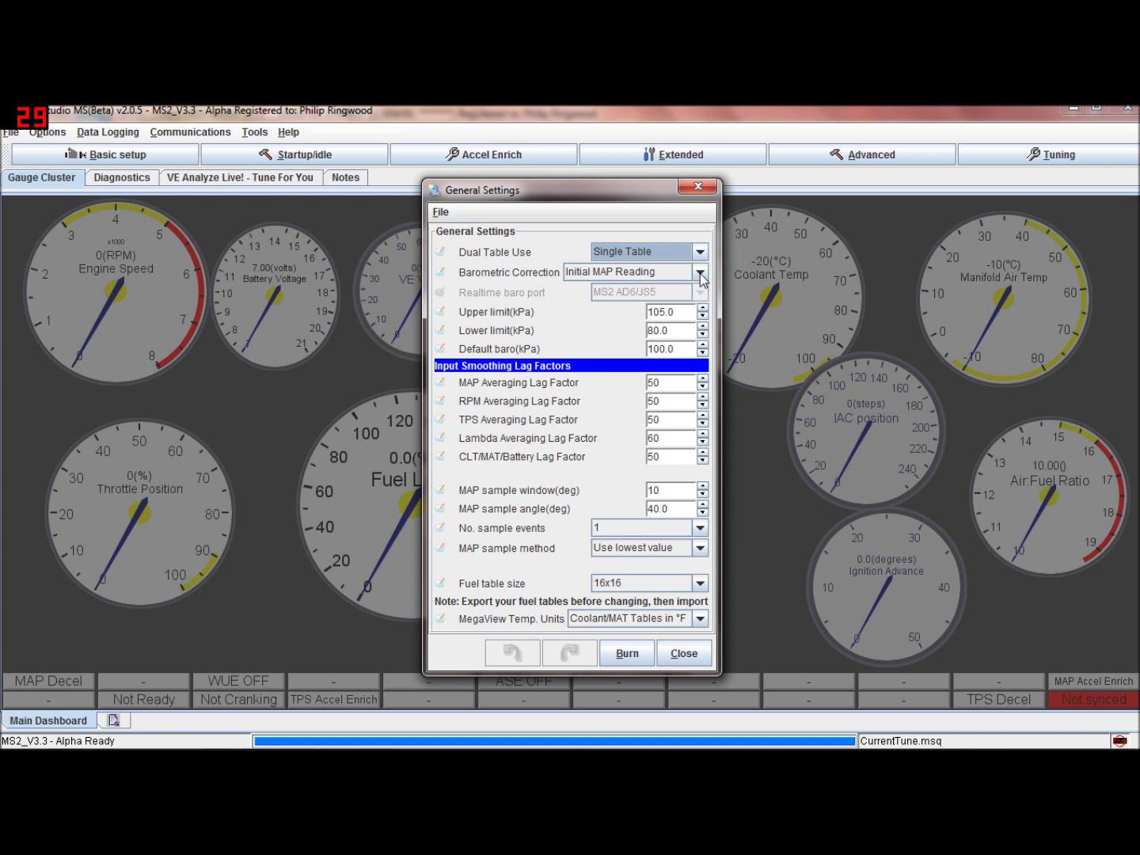
Try Barometric Correction with Two Independent Sensors and MS2 AD6/JS5 as the realtime baro port, and restore Initial MAP Reading
{"action": "left_click", "coordinate": [700, 273]}
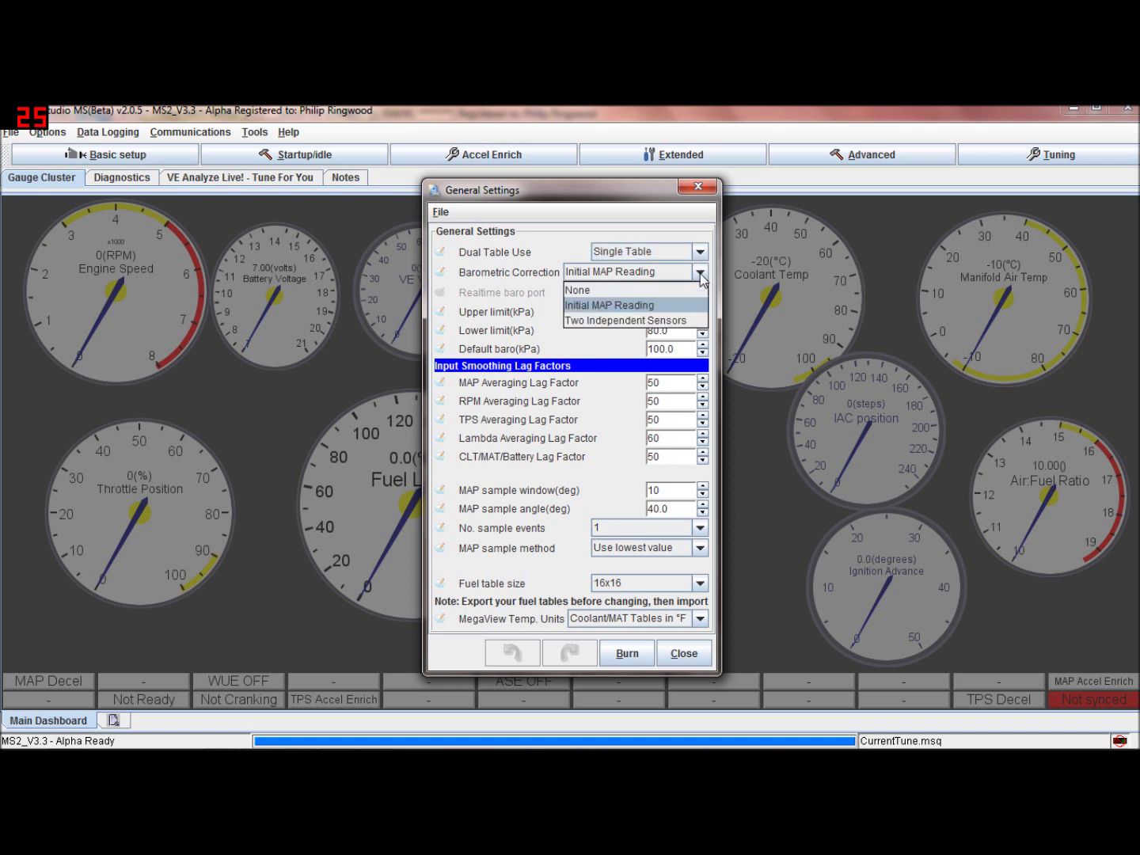
{"action": "left_click", "coordinate": [658, 321]}
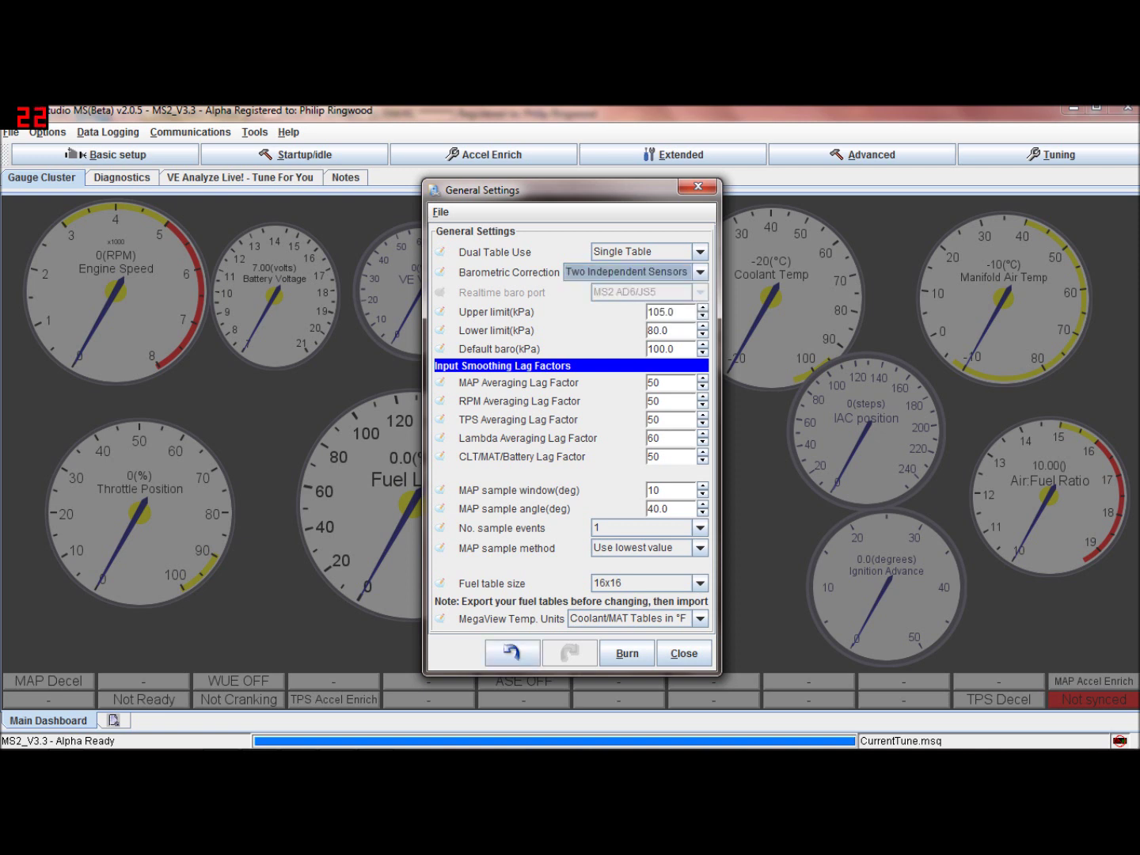
{"action": "left_click", "coordinate": [700, 292]}
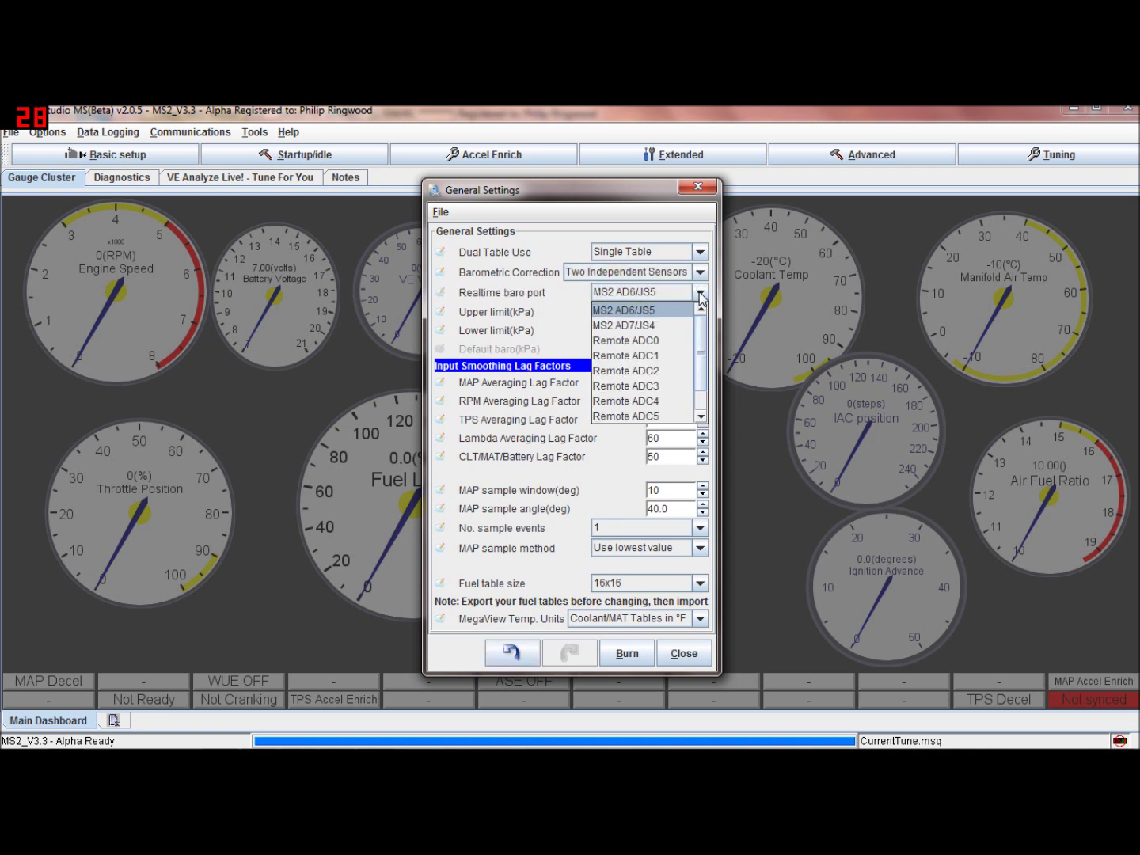
{"action": "left_click", "coordinate": [657, 312]}
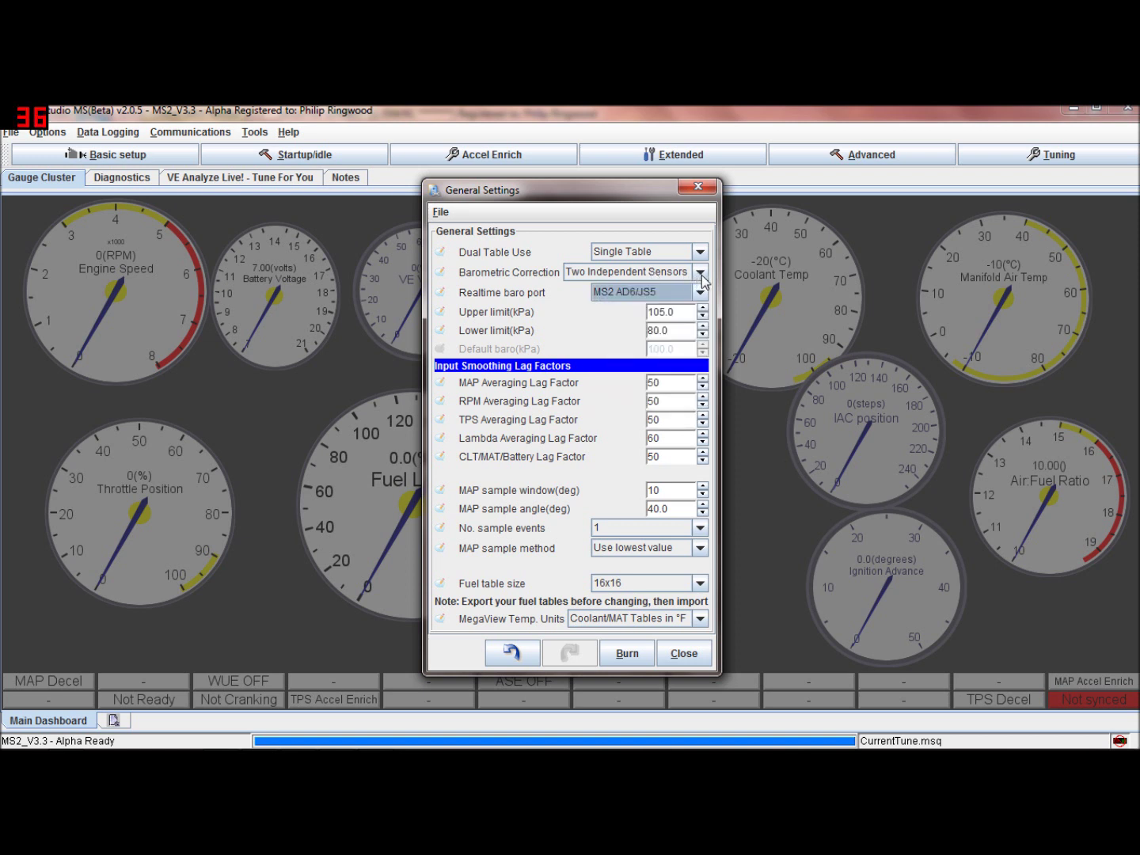
{"action": "left_click", "coordinate": [700, 273]}
{"action": "left_click", "coordinate": [650, 304]}
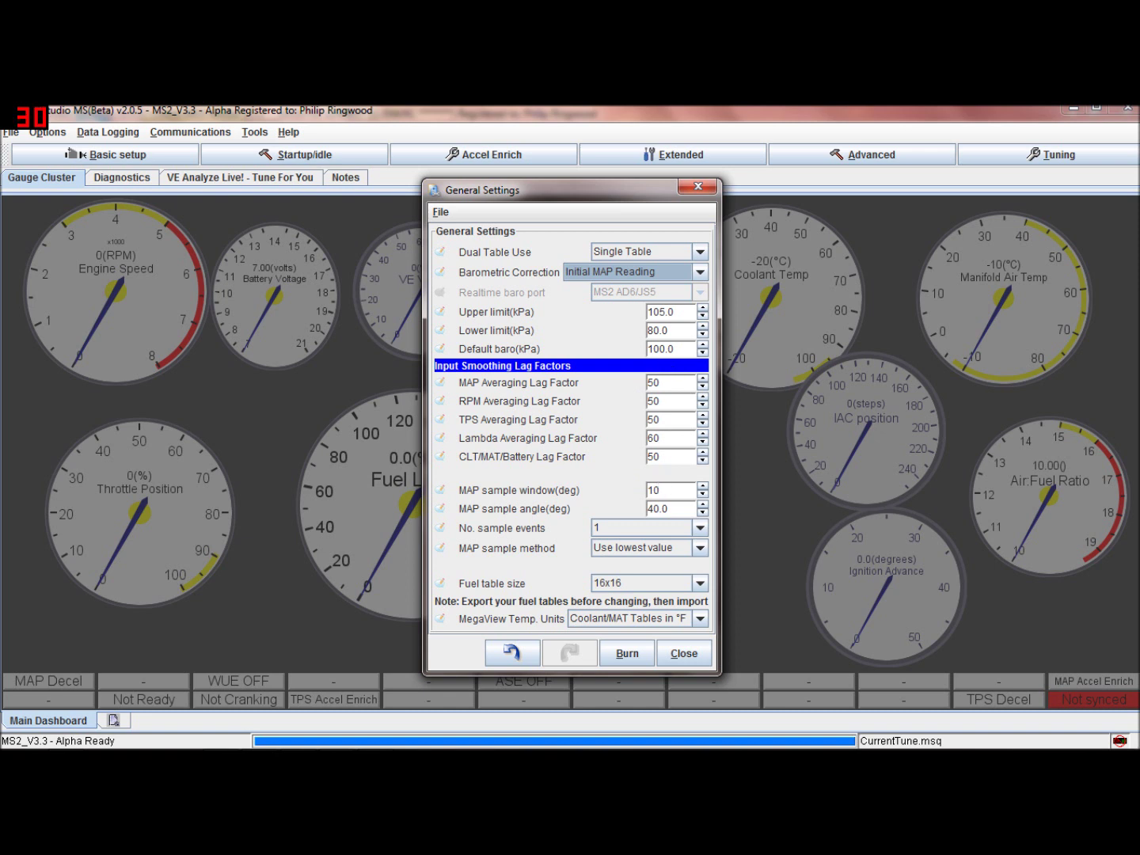
Inspect the Lambda and TPS averaging lag factors and the MAP sample window in the General Settings
{"action": "left_click", "coordinate": [654, 438]}
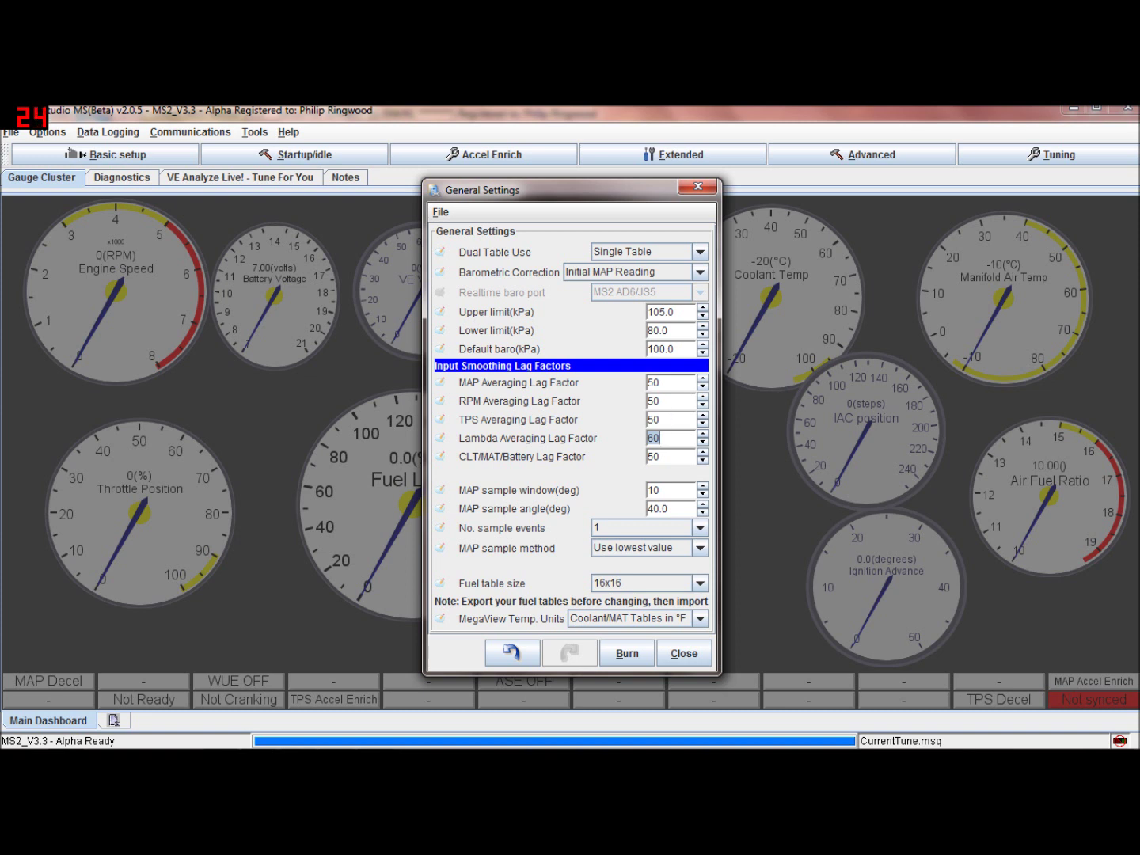
{"action": "left_click", "coordinate": [654, 420]}
{"action": "left_click", "coordinate": [657, 490]}
{"action": "left_click", "coordinate": [658, 490]}
{"action": "key", "text": "ctrl+a"}
{"action": "key", "text": "Tab"}
Review the choices for number of sample events, MAP sample method and fuel table size, keeping 1, Use lowest value and 16x16
{"action": "left_click", "coordinate": [699, 529]}
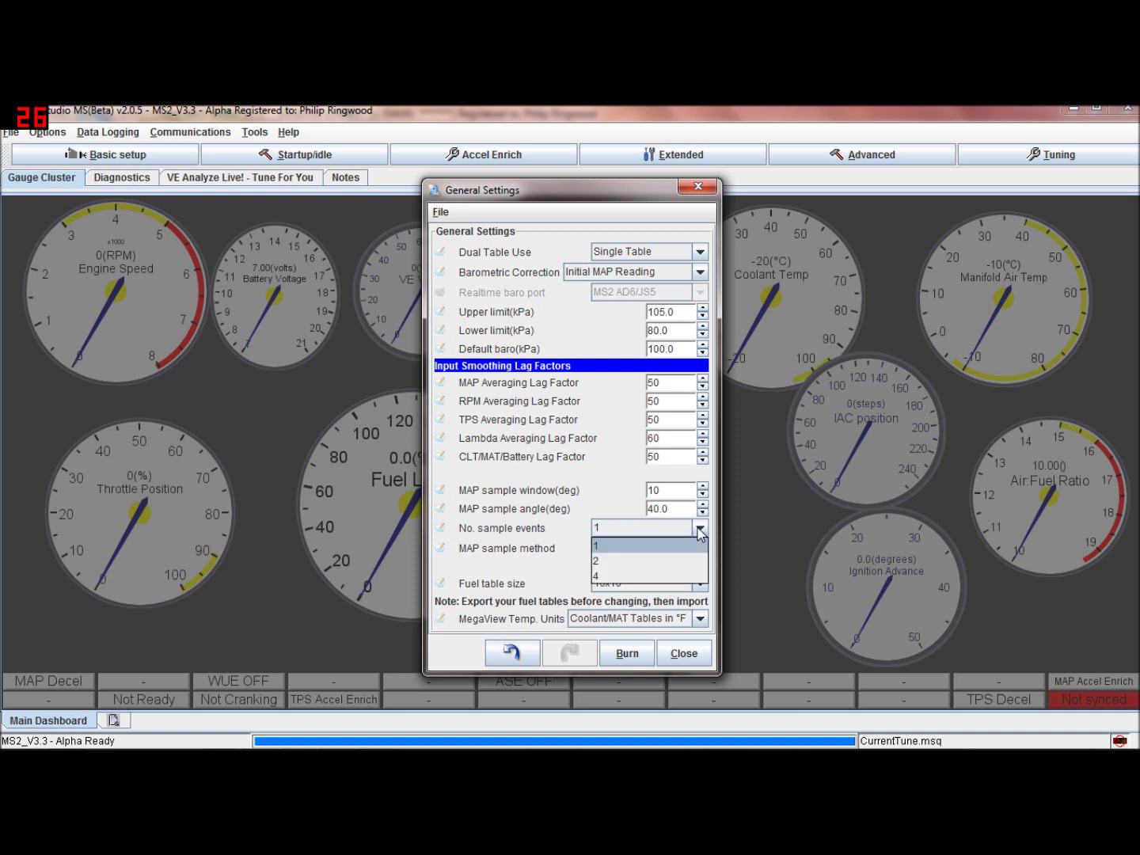
{"action": "left_click", "coordinate": [698, 530]}
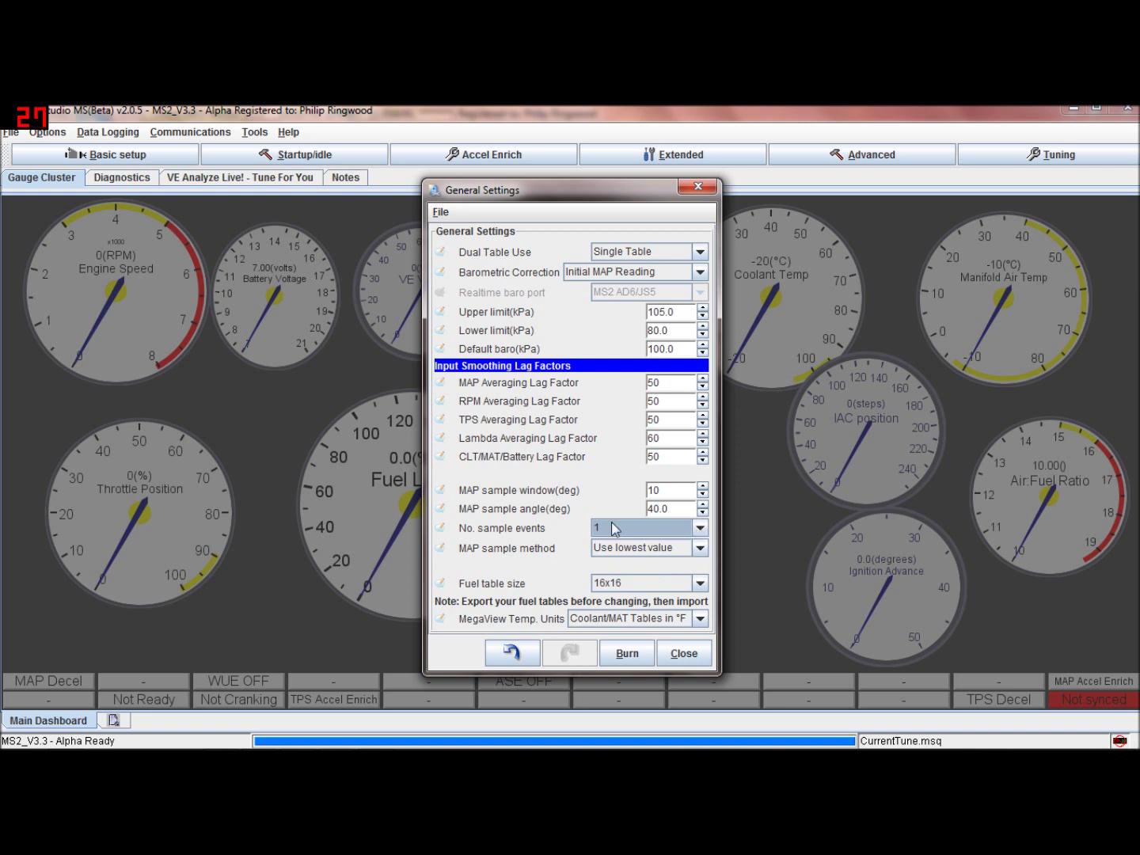
{"action": "left_click", "coordinate": [701, 550]}
{"action": "left_click", "coordinate": [701, 549]}
{"action": "left_click", "coordinate": [701, 550]}
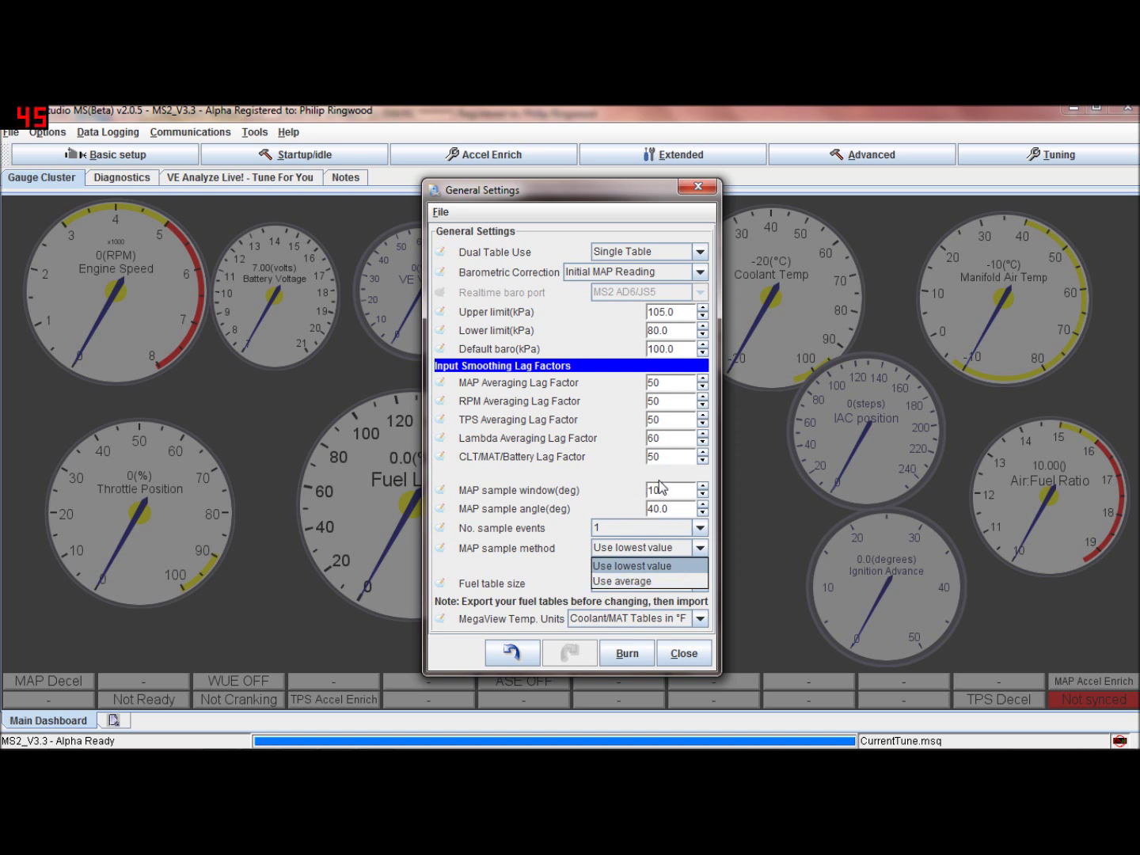
{"action": "left_click", "coordinate": [607, 496]}
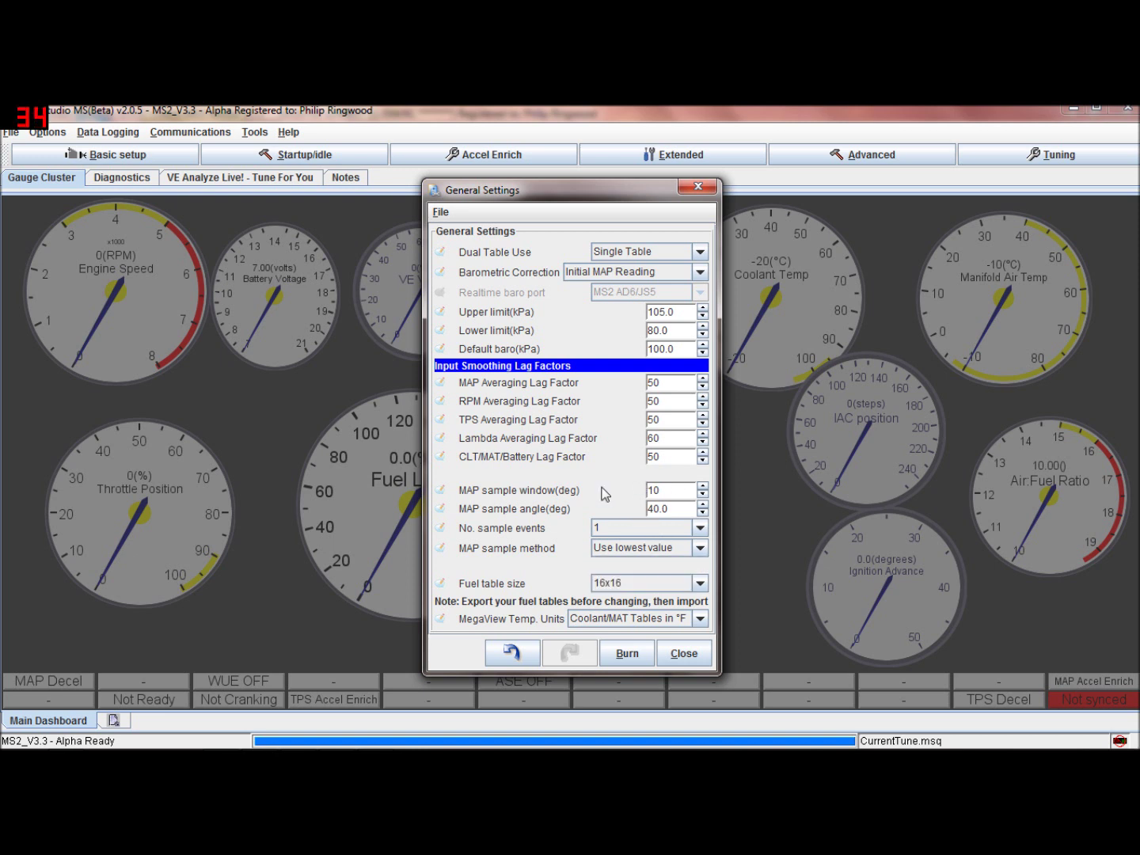
{"action": "left_click", "coordinate": [701, 584]}
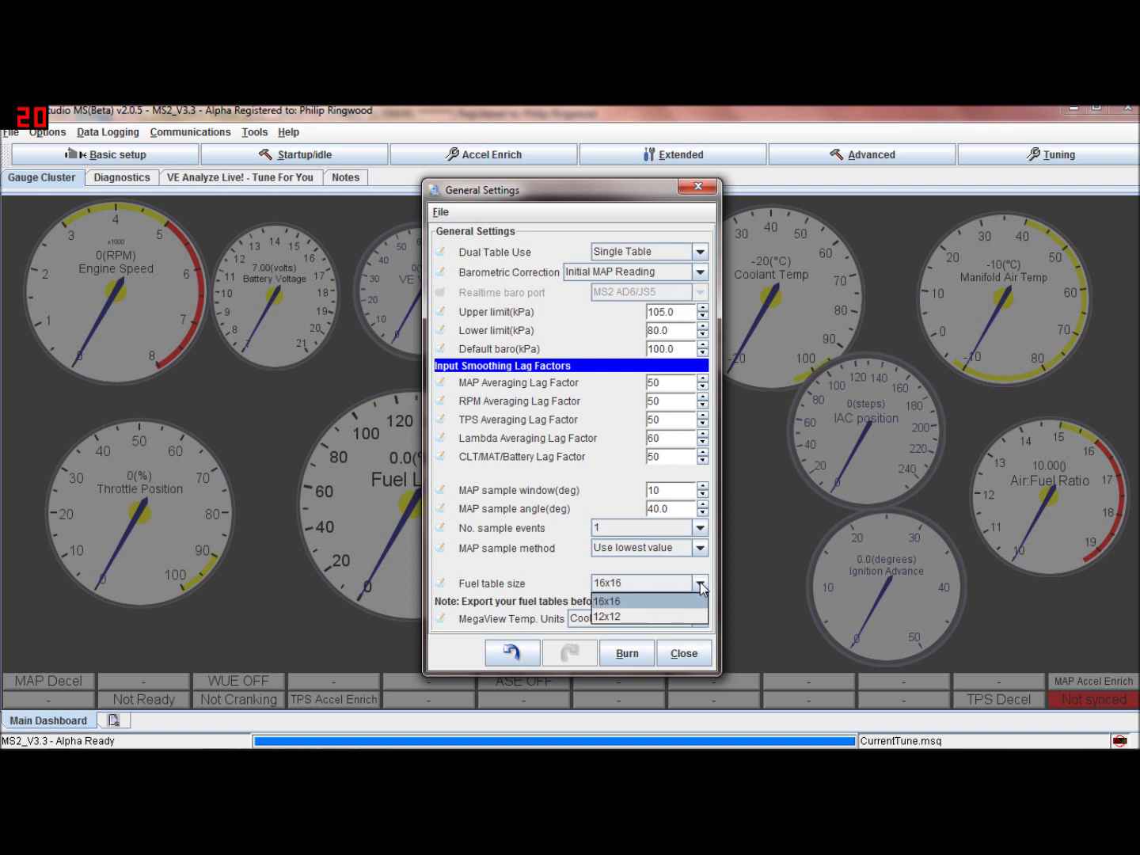
{"action": "left_click", "coordinate": [636, 603]}
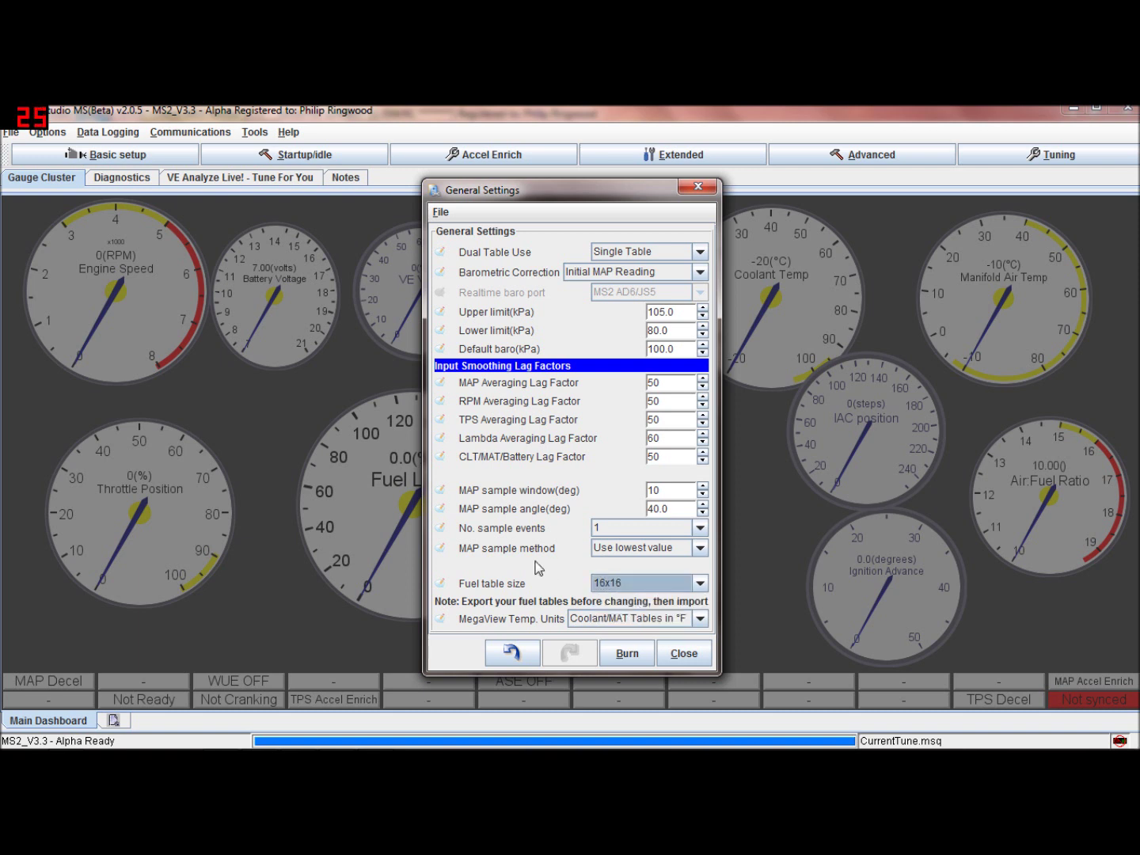
Set the MegaView temperature units to Coolant/MAT Tables in °C and close the General Settings
{"action": "left_click", "coordinate": [701, 619]}
{"action": "left_click", "coordinate": [675, 655]}
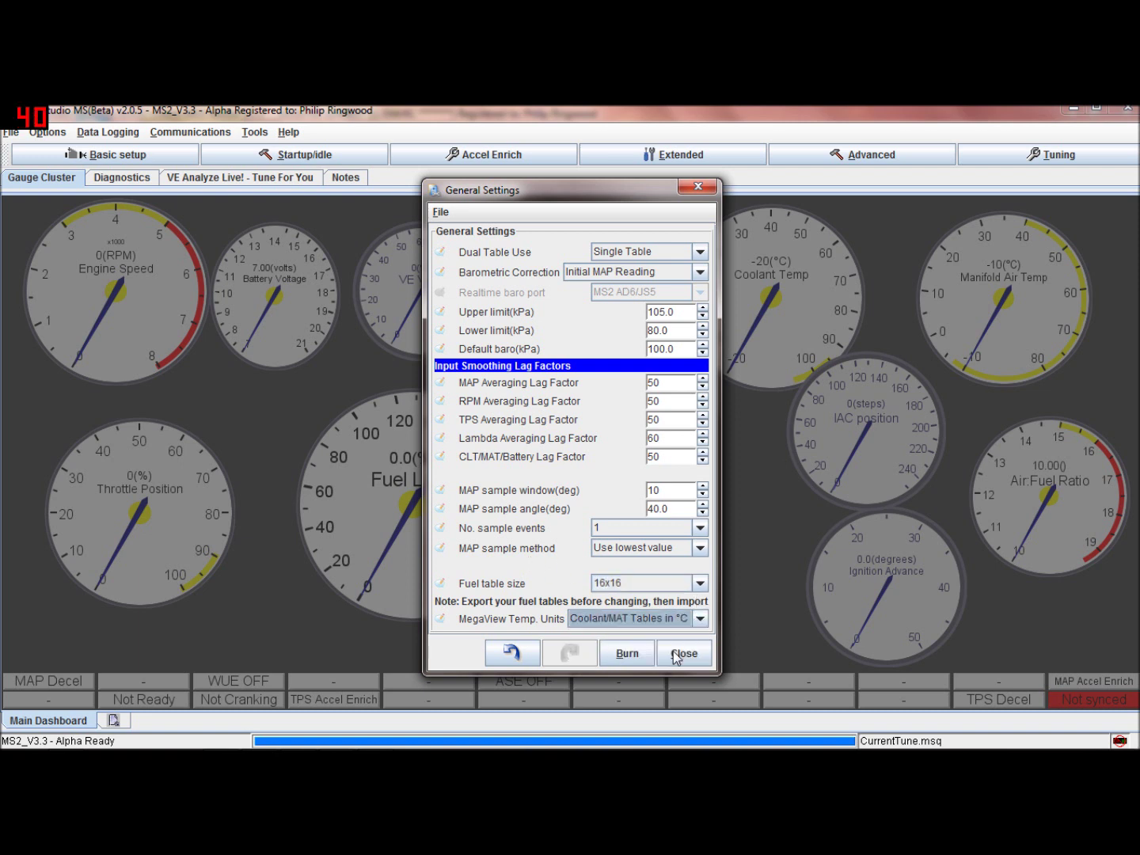
{"action": "left_click", "coordinate": [700, 618]}
{"action": "left_click", "coordinate": [664, 651]}
{"action": "left_click", "coordinate": [700, 618]}
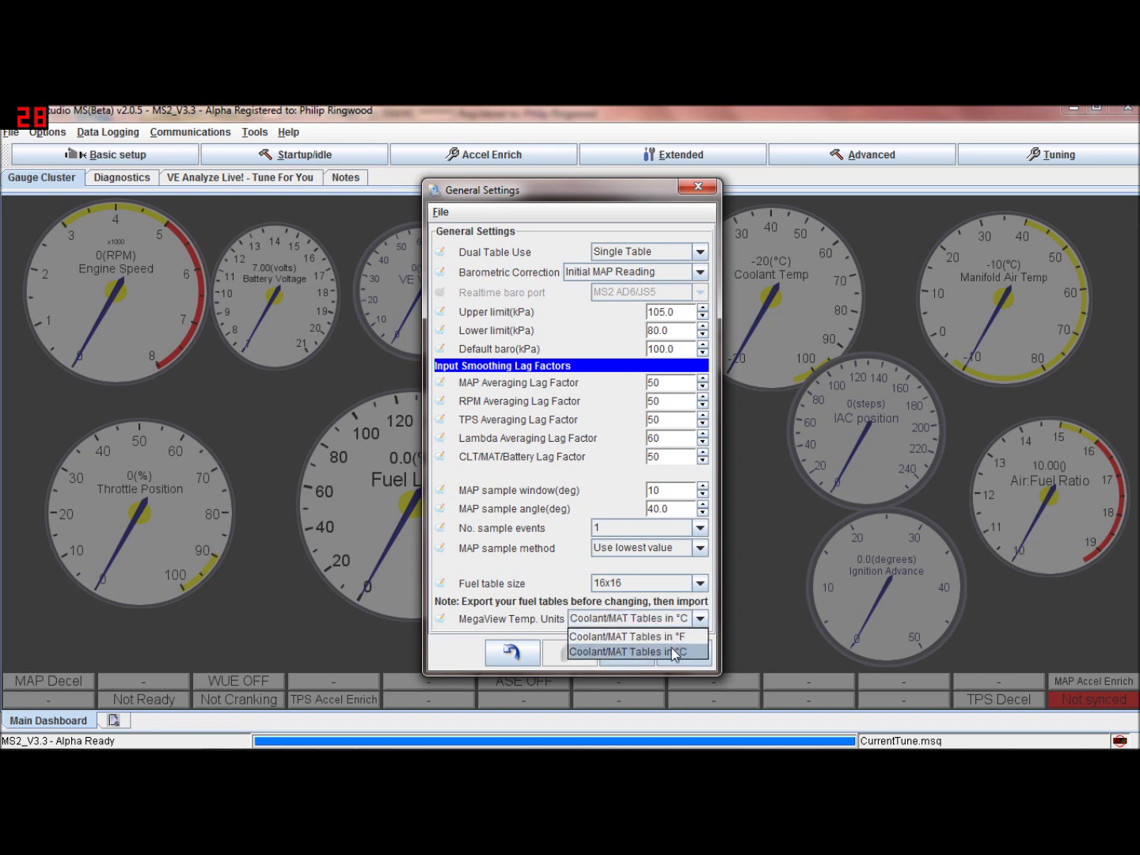
{"action": "left_click", "coordinate": [677, 652]}
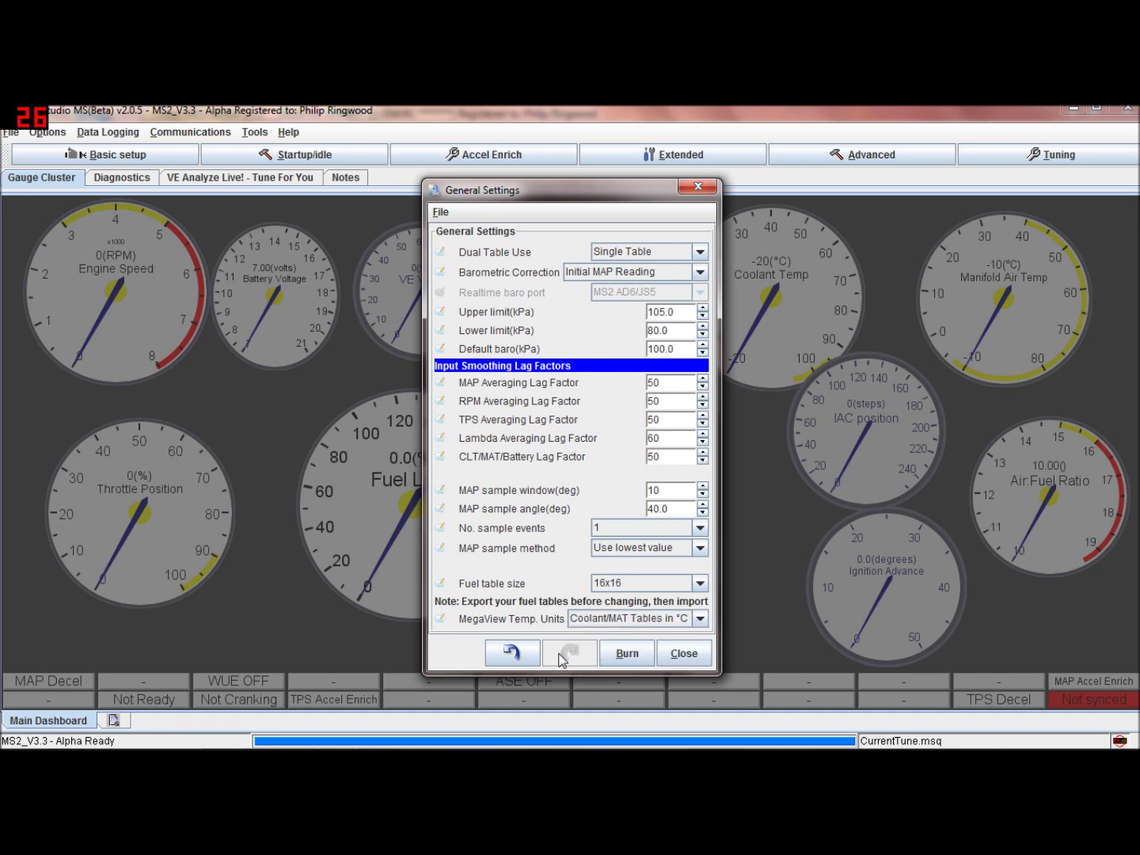
{"action": "left_click", "coordinate": [684, 652]}
Open the Rev Limiter settings, review the algorithm choices while keeping Fuel&spark cut, and close them
{"action": "left_click", "coordinate": [150, 155]}
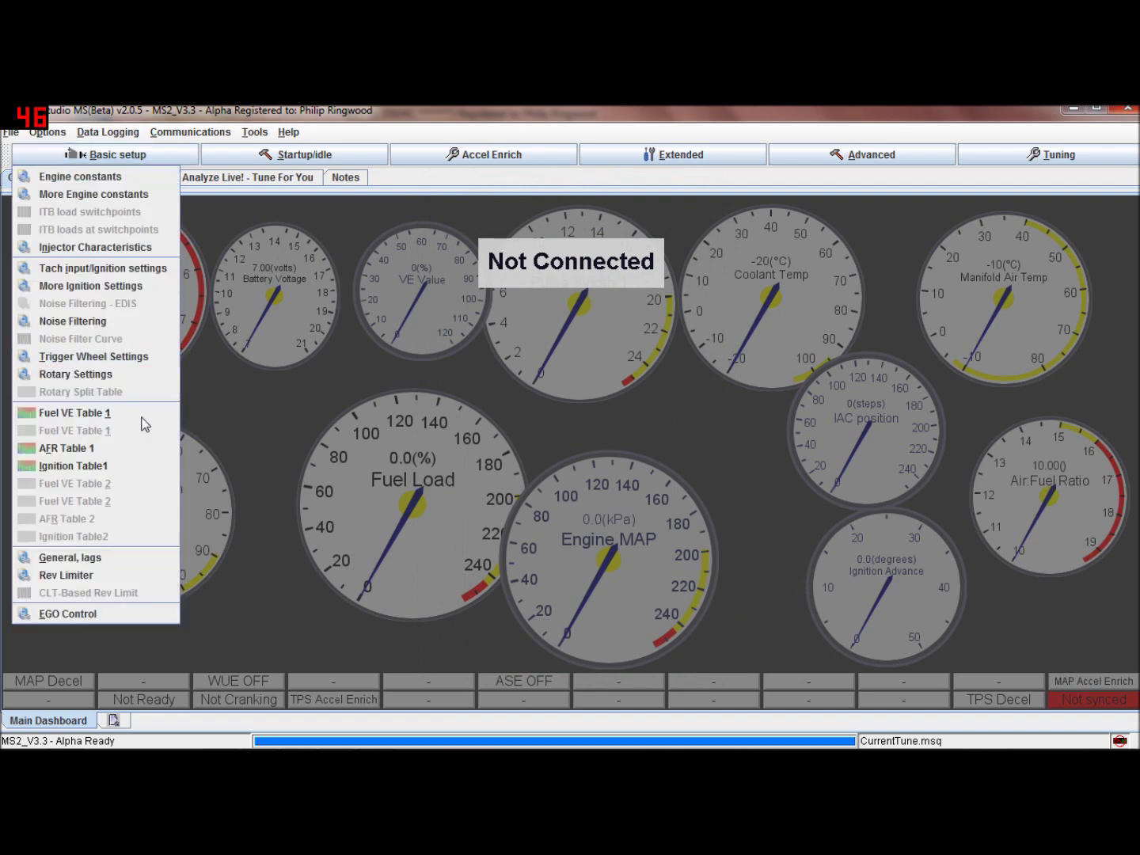
{"action": "left_click", "coordinate": [120, 576]}
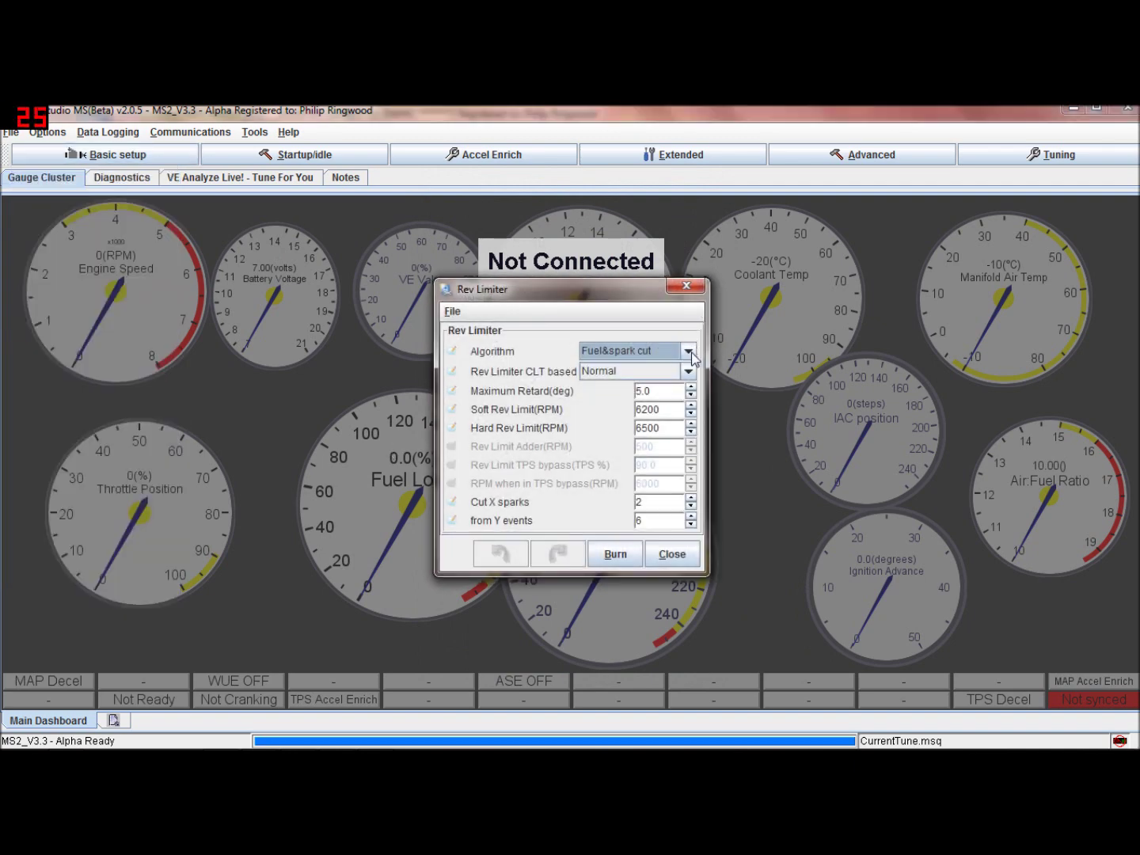
{"action": "left_click", "coordinate": [689, 351]}
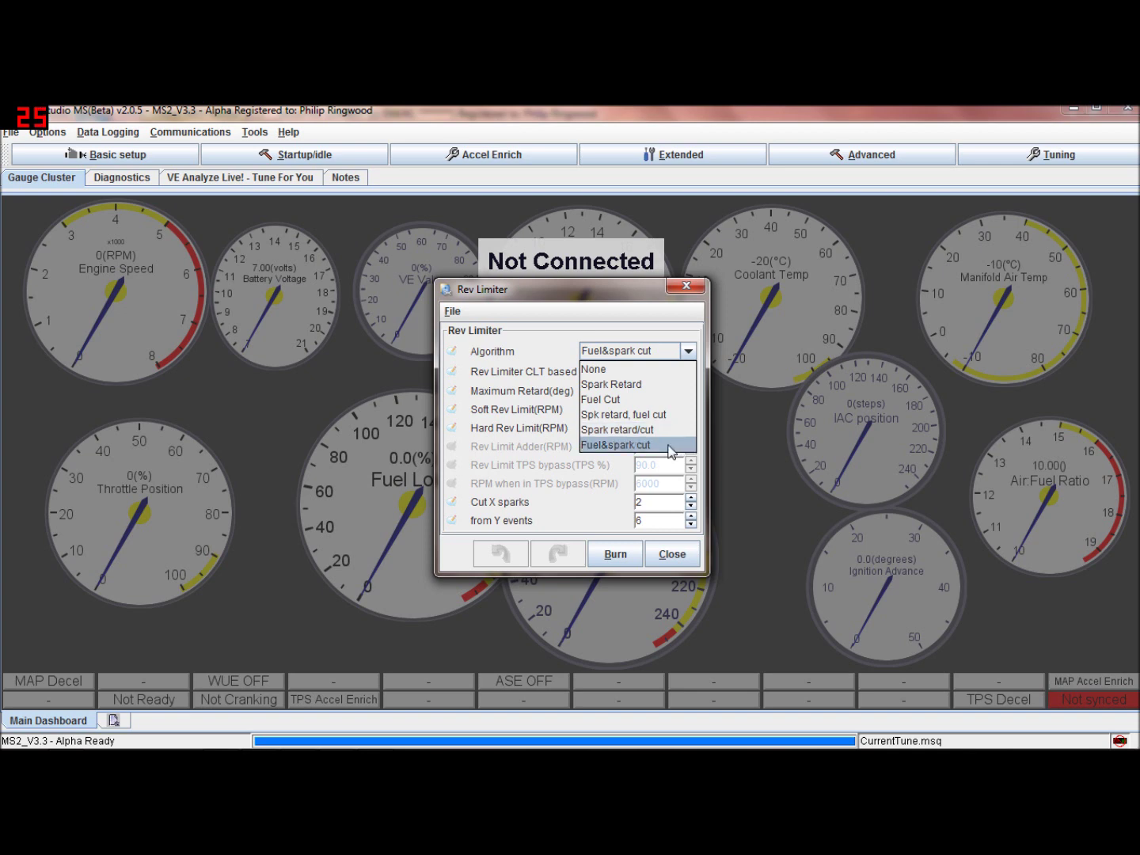
{"action": "left_click", "coordinate": [597, 457]}
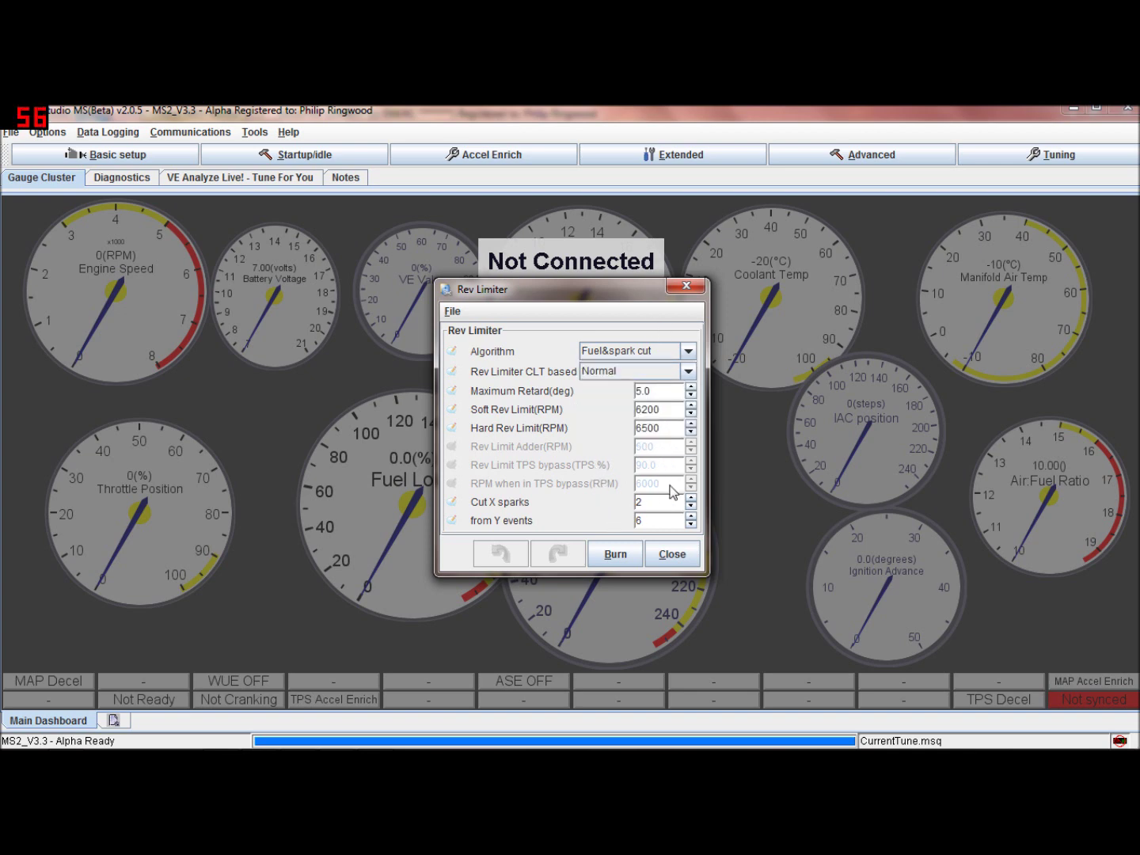
{"action": "left_click", "coordinate": [689, 288]}
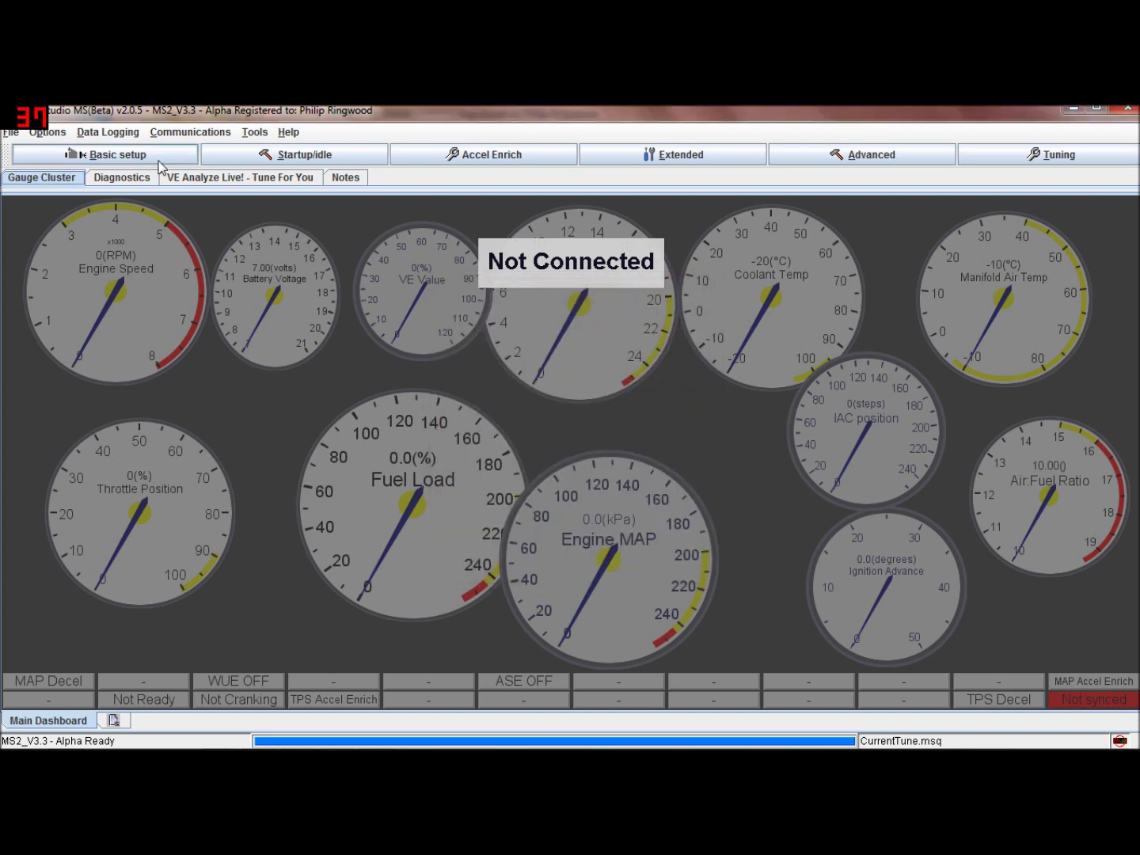
Open EGO Control and review the sensor type and 1st EGO sensor port choices, keeping Single Wide Band and Local
{"action": "left_click", "coordinate": [151, 160]}
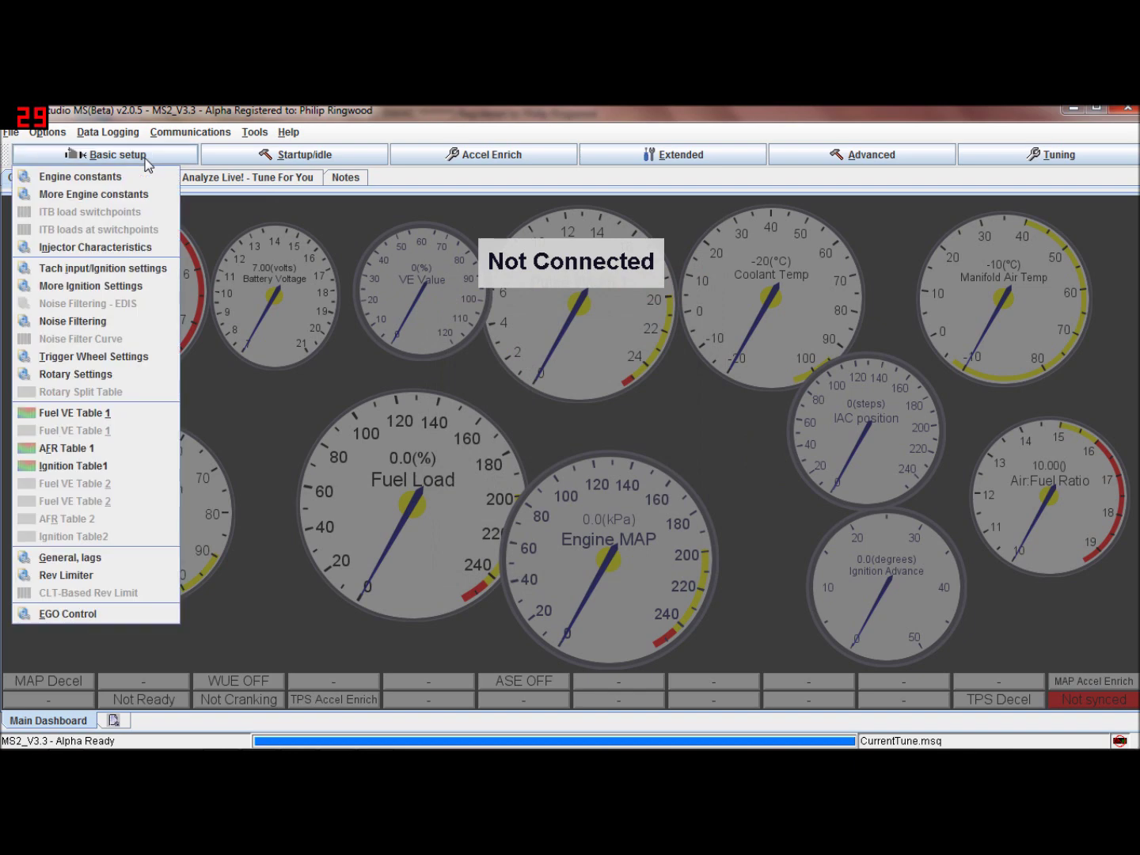
{"action": "left_click", "coordinate": [129, 614]}
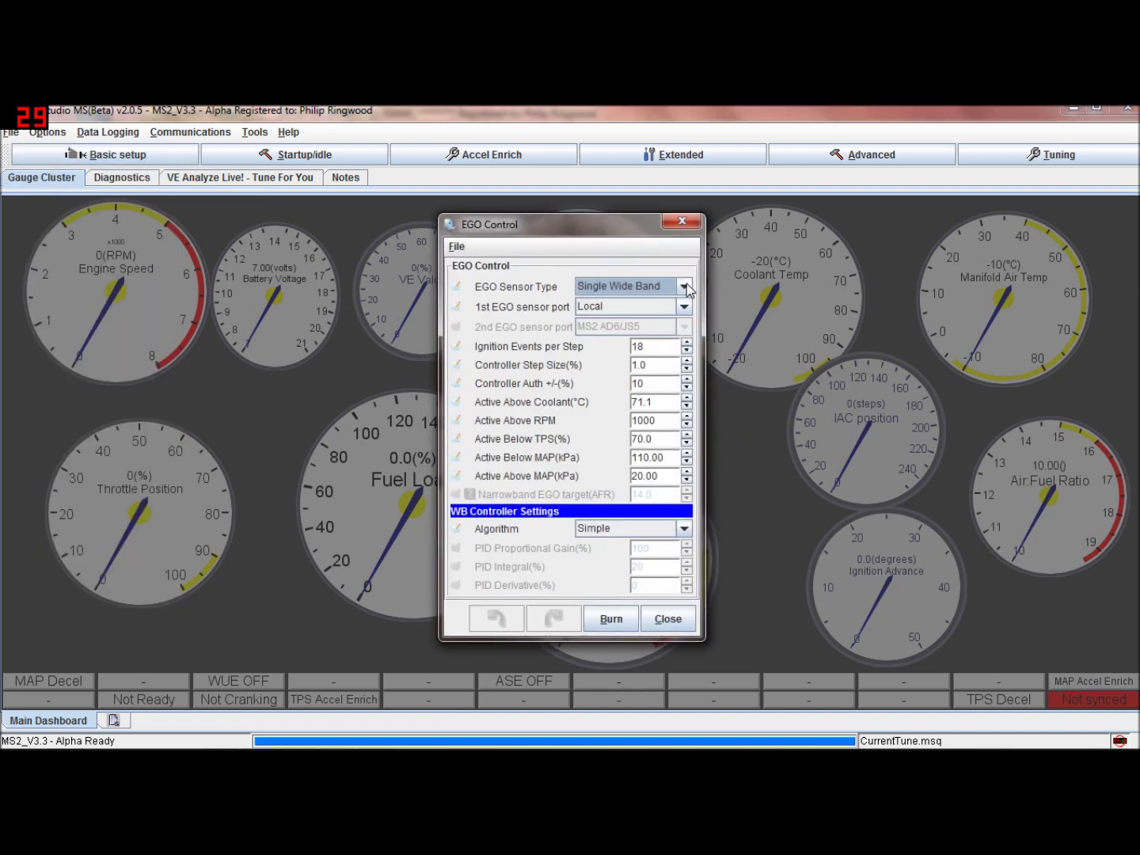
{"action": "left_click", "coordinate": [686, 287]}
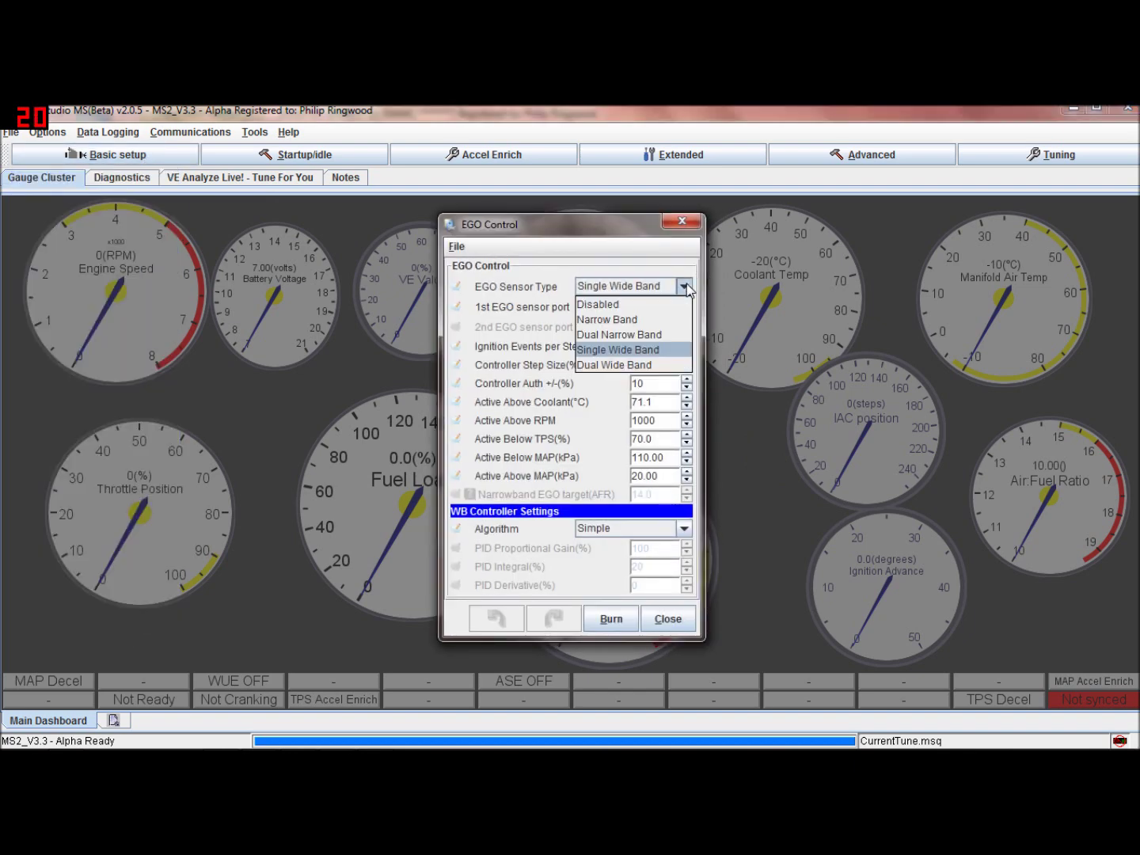
{"action": "left_click", "coordinate": [664, 349]}
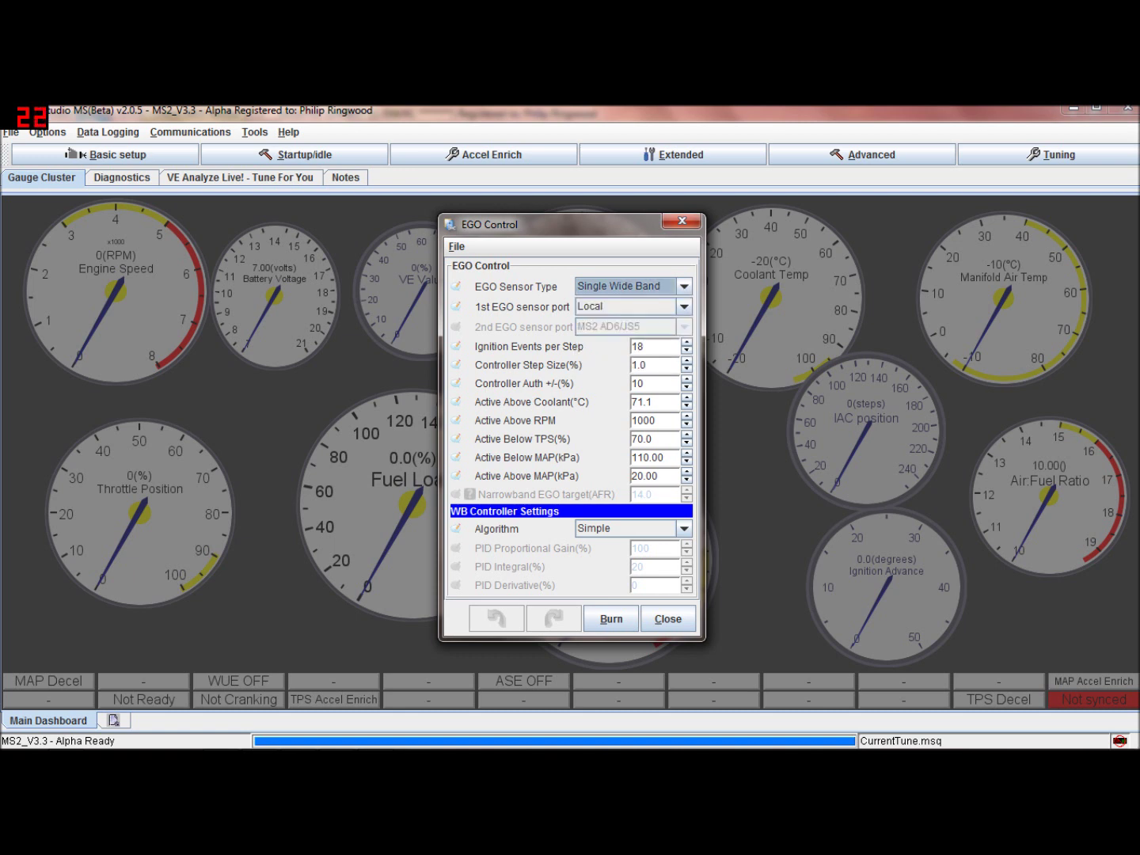
{"action": "left_click", "coordinate": [685, 307]}
{"action": "left_click", "coordinate": [686, 308]}
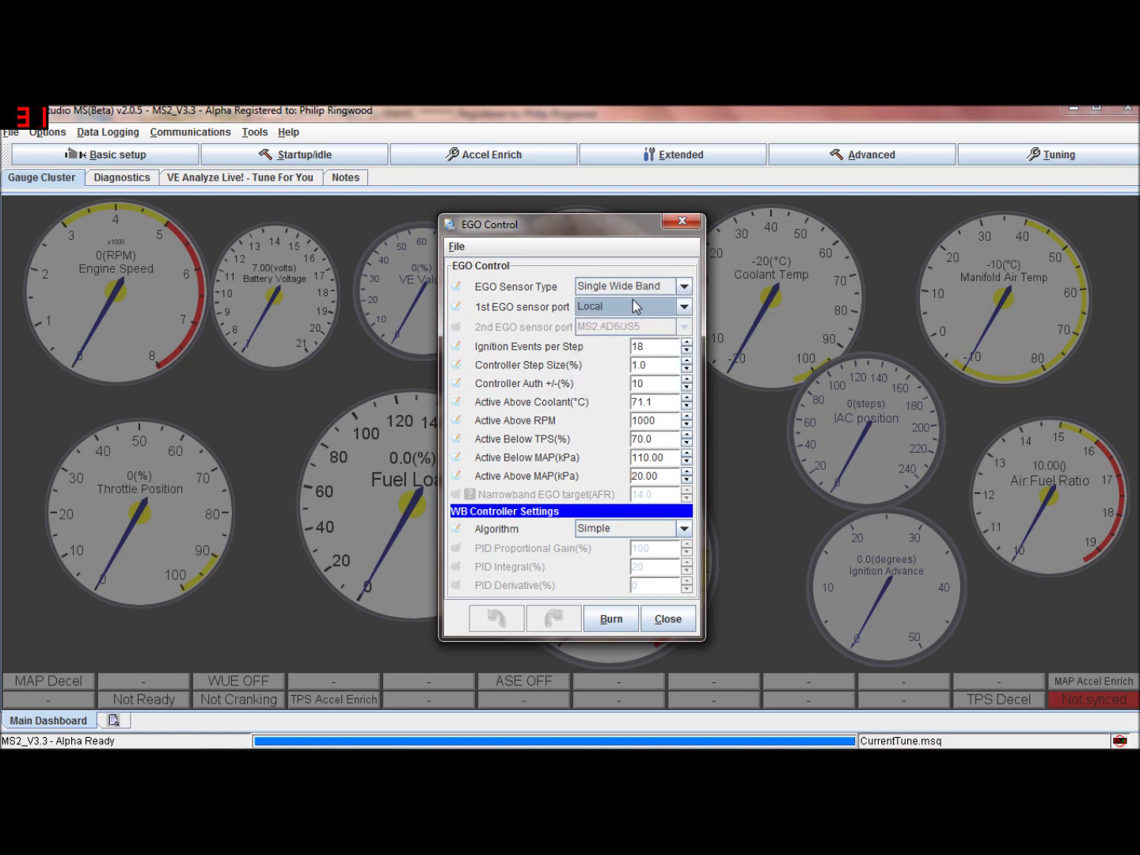
Set the EGO sensor type to Dual Wide Band and the 2nd EGO sensor port to MS2 AD7/JS4
{"action": "left_click", "coordinate": [684, 286]}
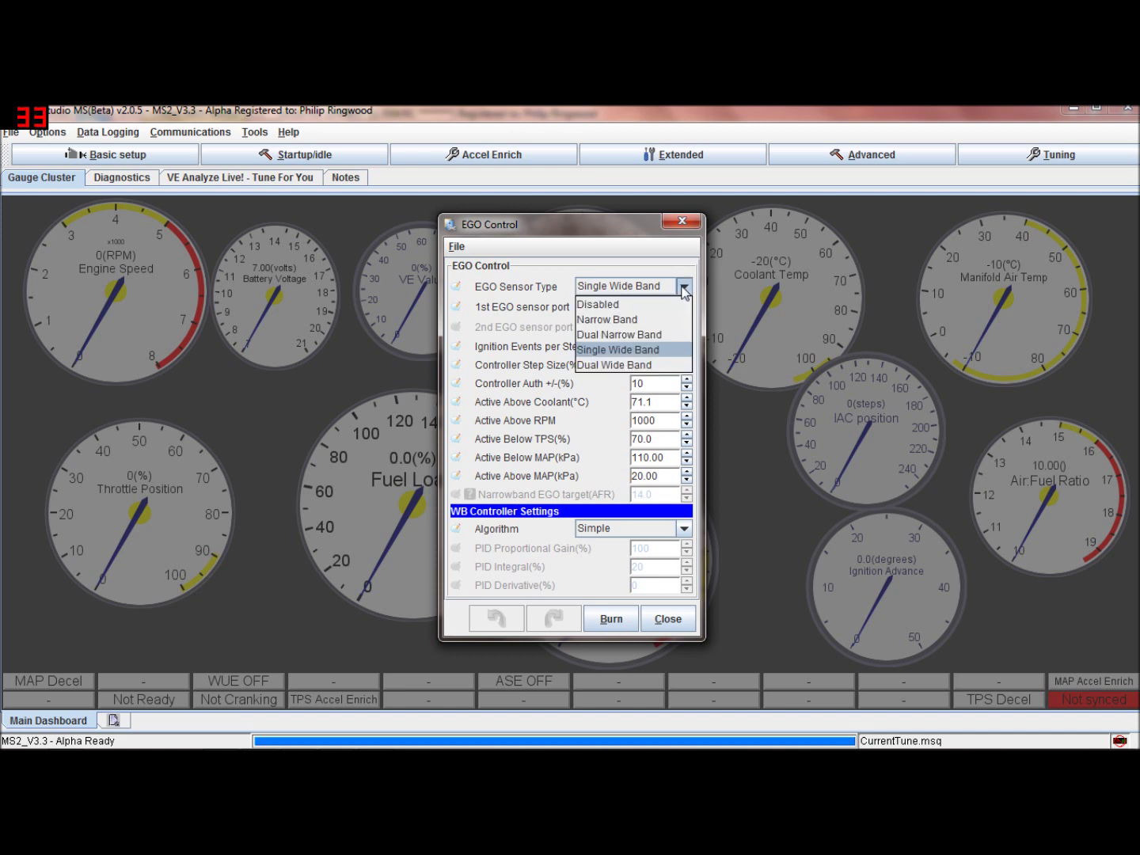
{"action": "left_click", "coordinate": [661, 365]}
{"action": "left_click", "coordinate": [685, 327]}
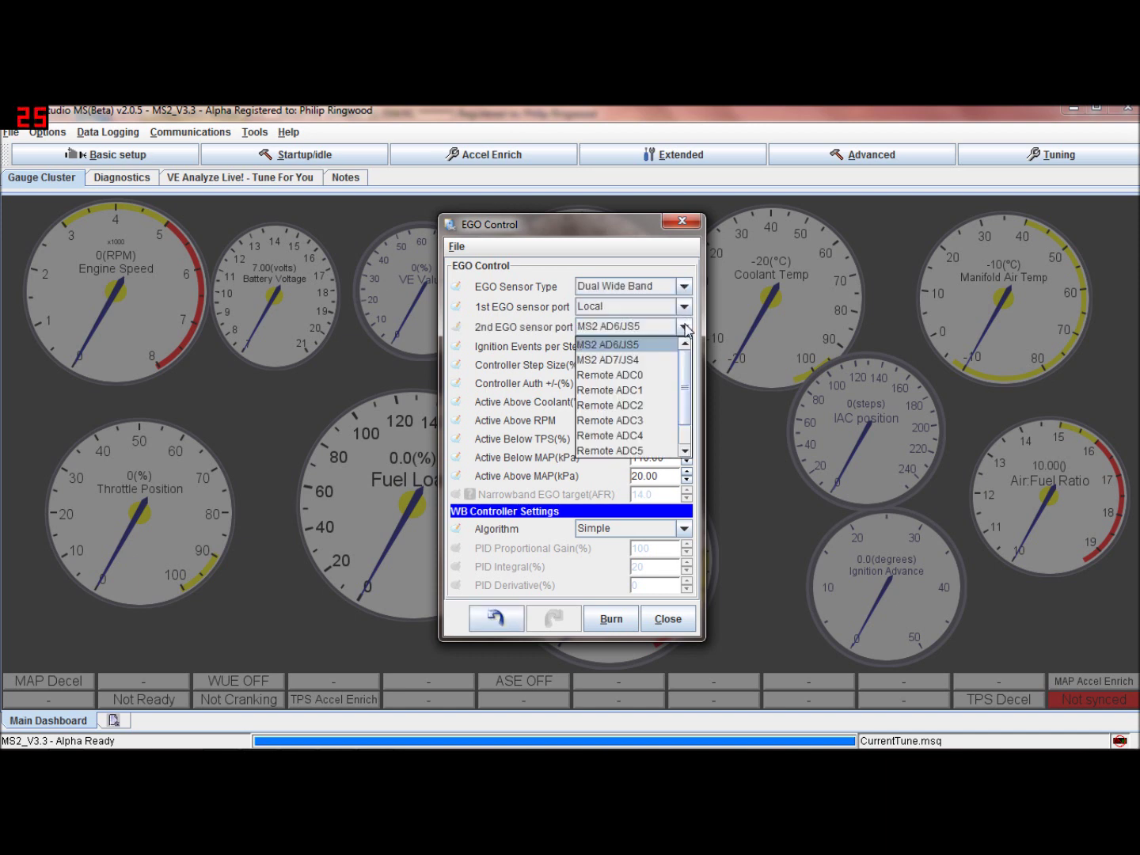
{"action": "left_click", "coordinate": [644, 359]}
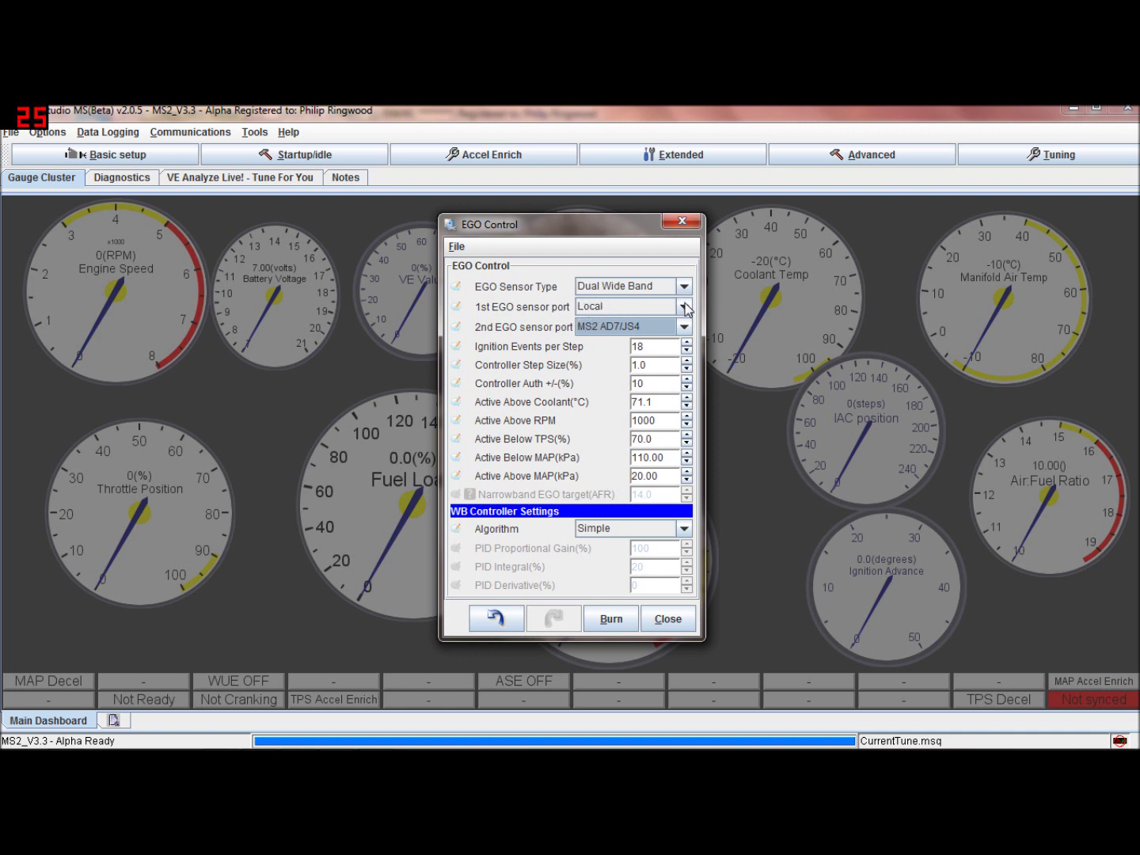
{"action": "left_click", "coordinate": [686, 331]}
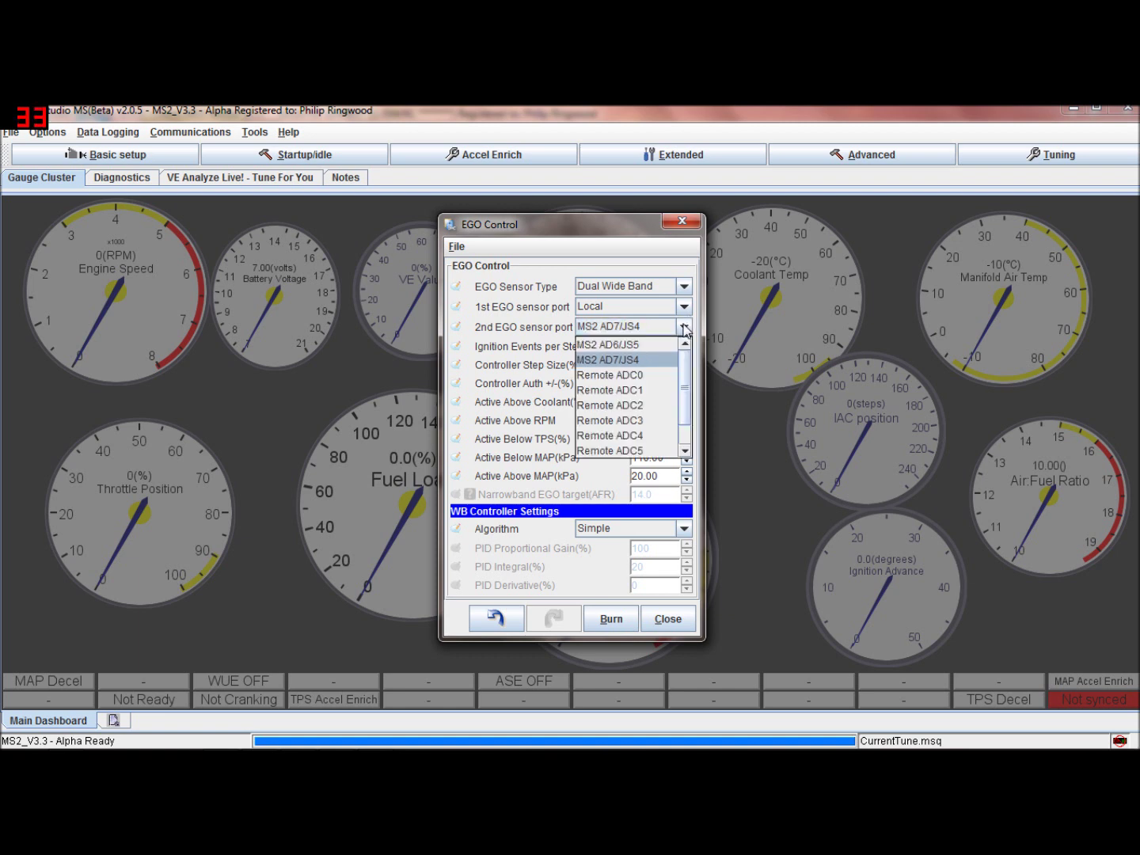
{"action": "key", "text": "Escape"}
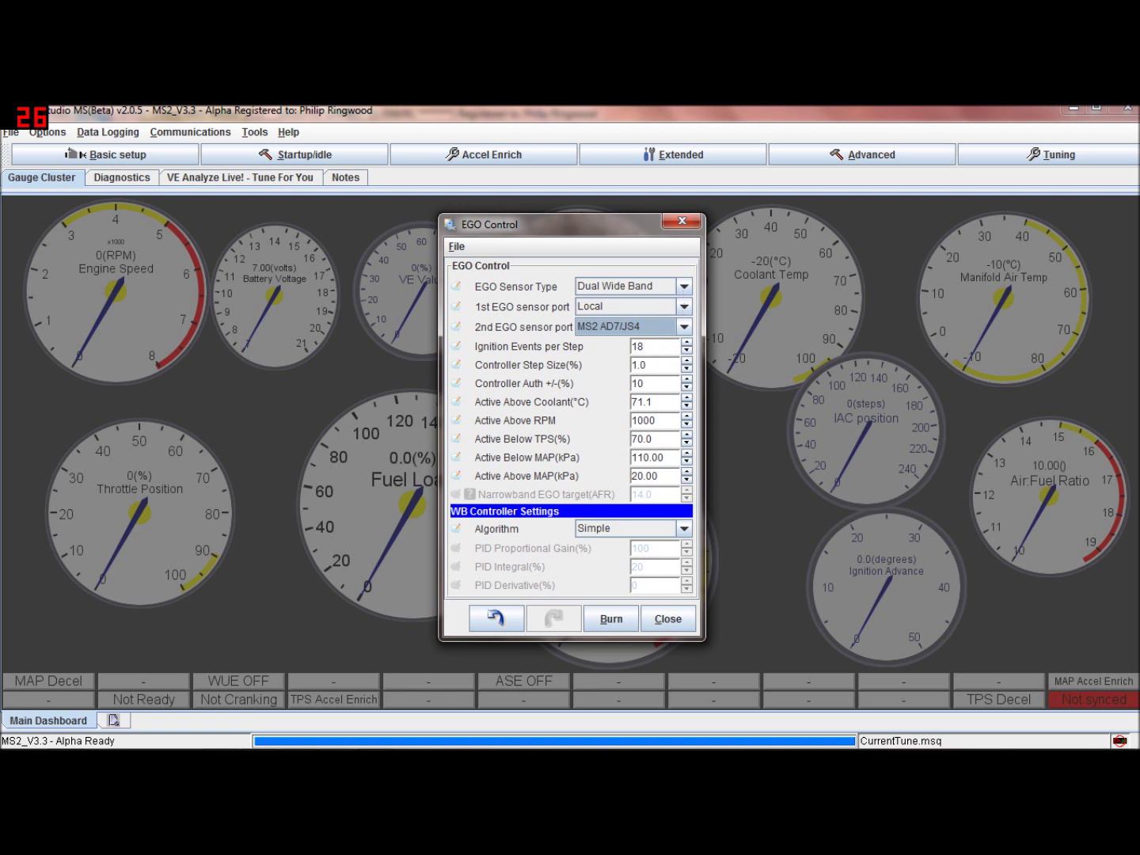
Try the PID algorithm in the WB Controller Settings, restore Simple, and inspect the Ignition Events per Step value
{"action": "left_click", "coordinate": [678, 522]}
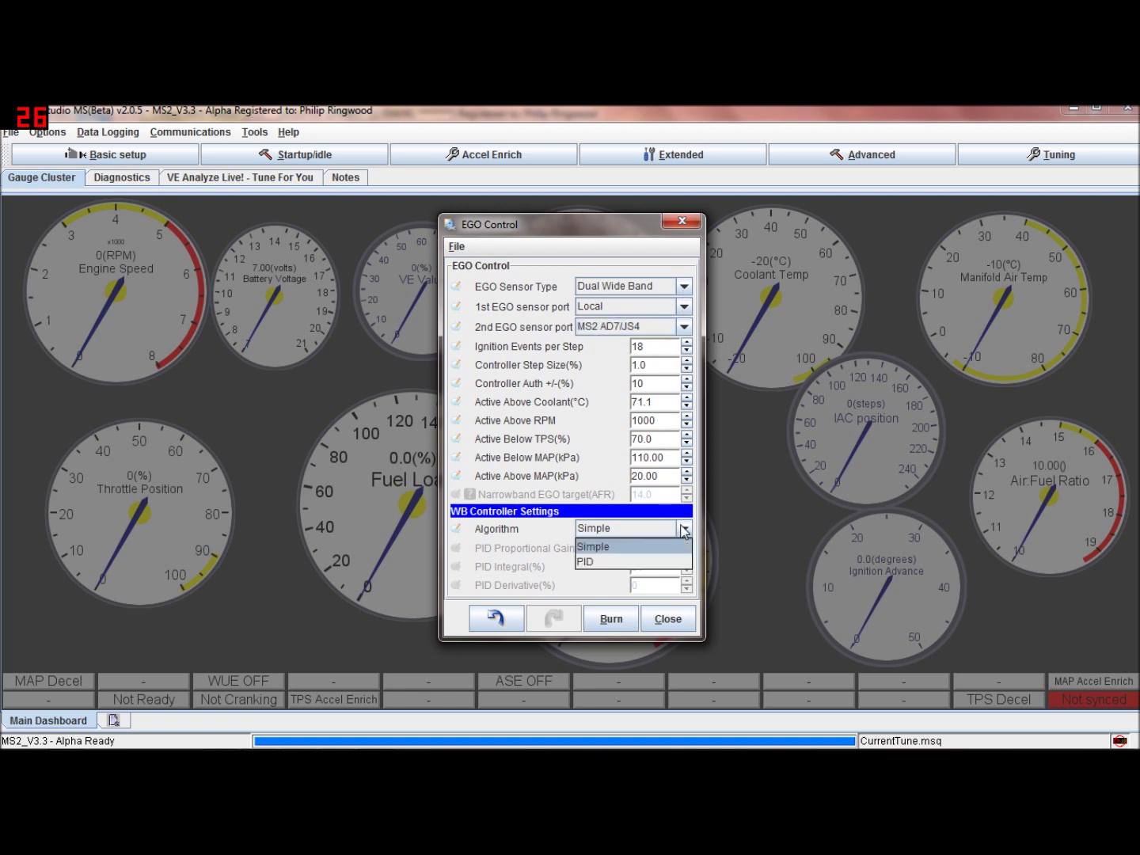
{"action": "left_click", "coordinate": [659, 563]}
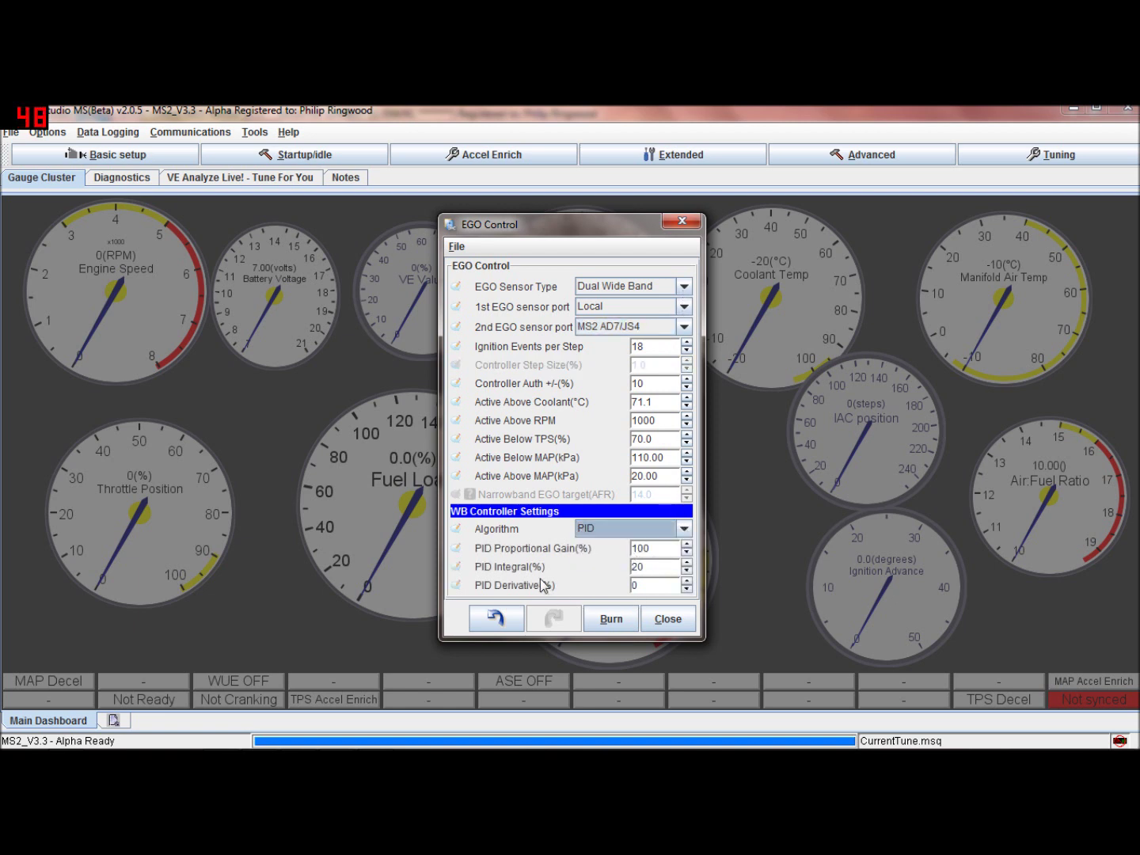
{"action": "left_click", "coordinate": [679, 529]}
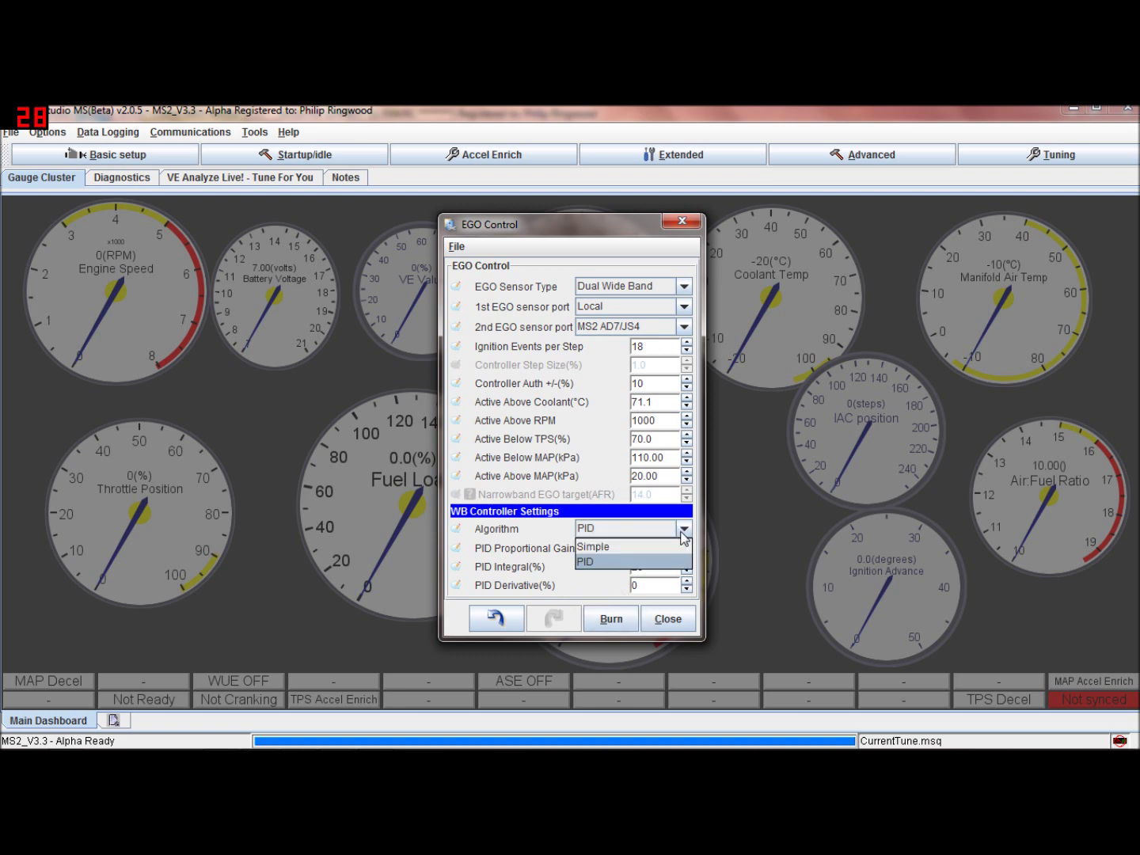
{"action": "left_click", "coordinate": [662, 548]}
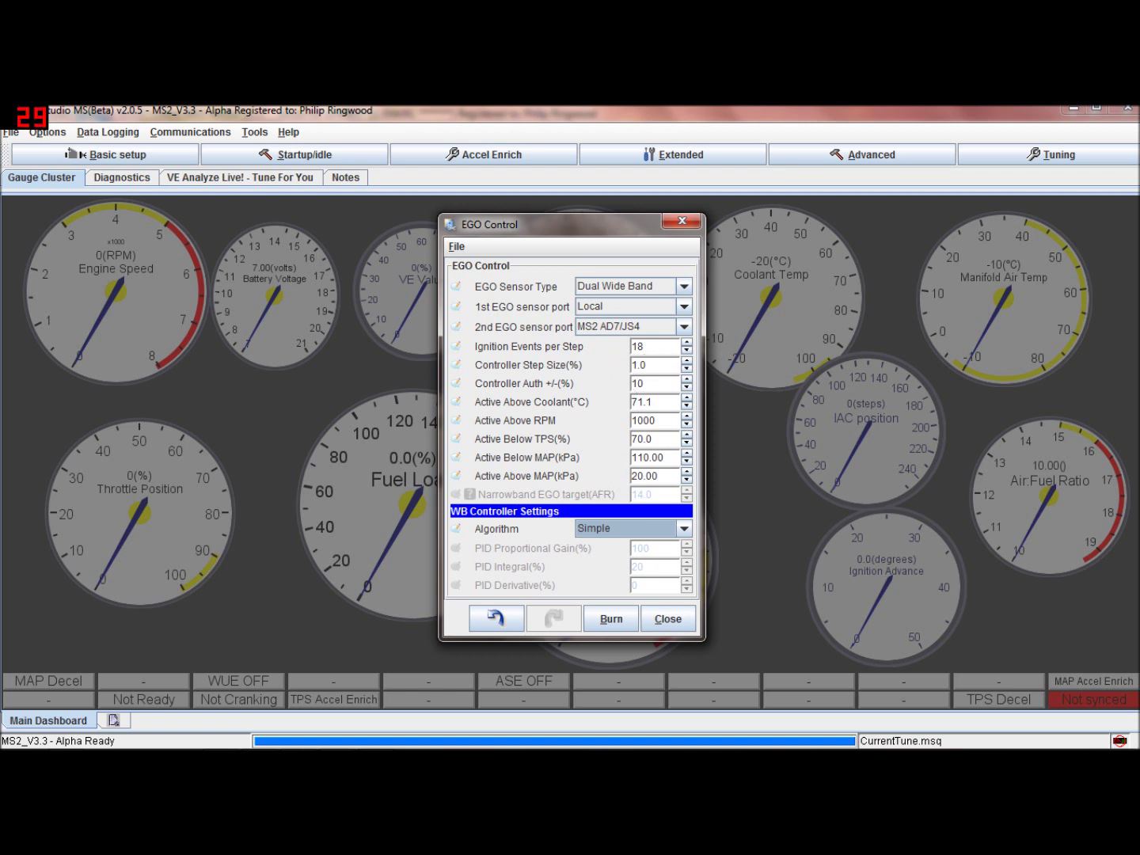
{"action": "double_click", "coordinate": [636, 346]}
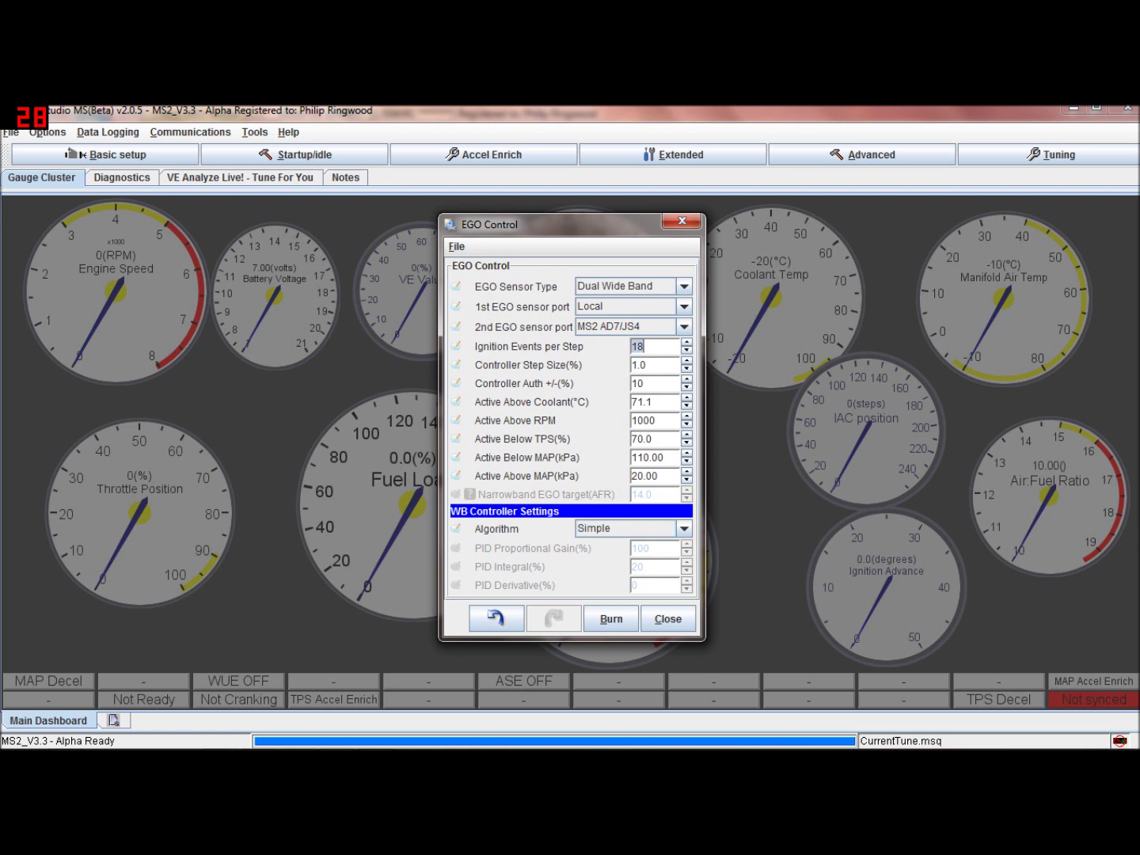
{"action": "left_click", "coordinate": [637, 346]}
Switch the wideband controller algorithm to PID once more, return it to Simple, and close EGO Control
{"action": "left_click", "coordinate": [684, 529]}
{"action": "left_click", "coordinate": [673, 562]}
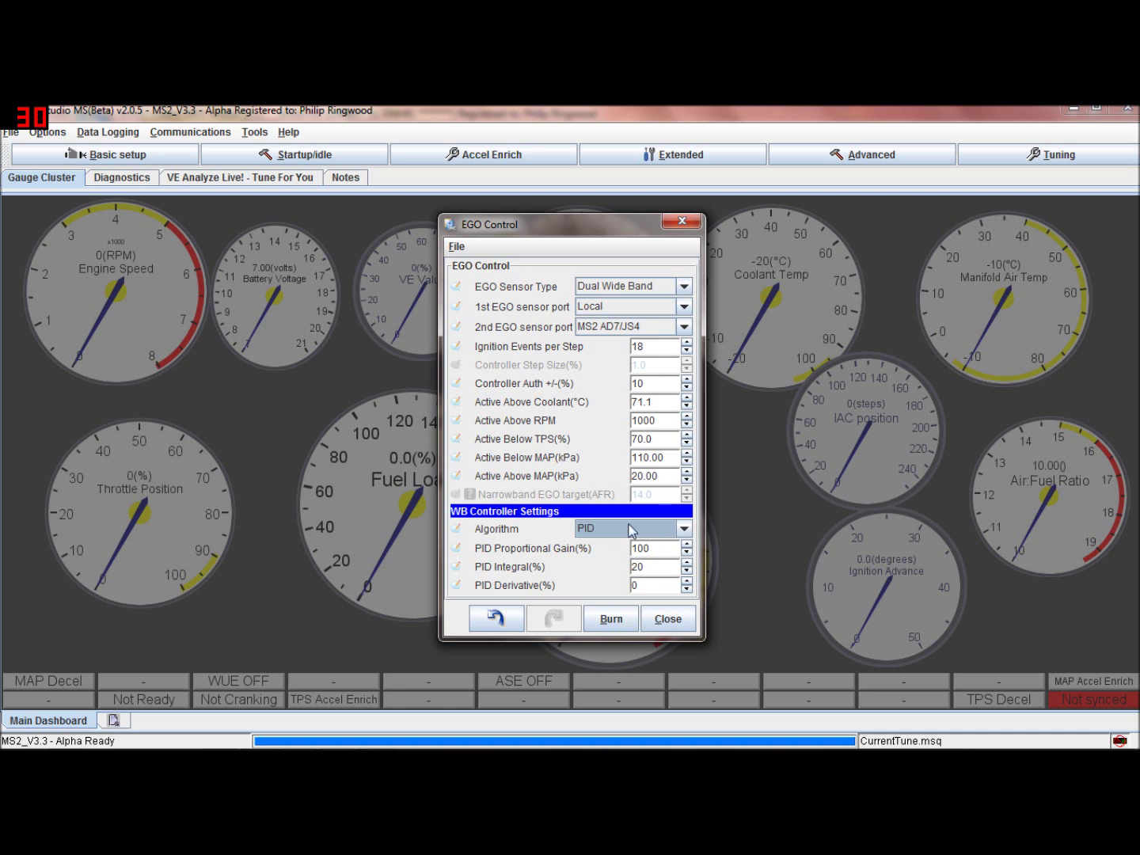
{"action": "left_click", "coordinate": [683, 531]}
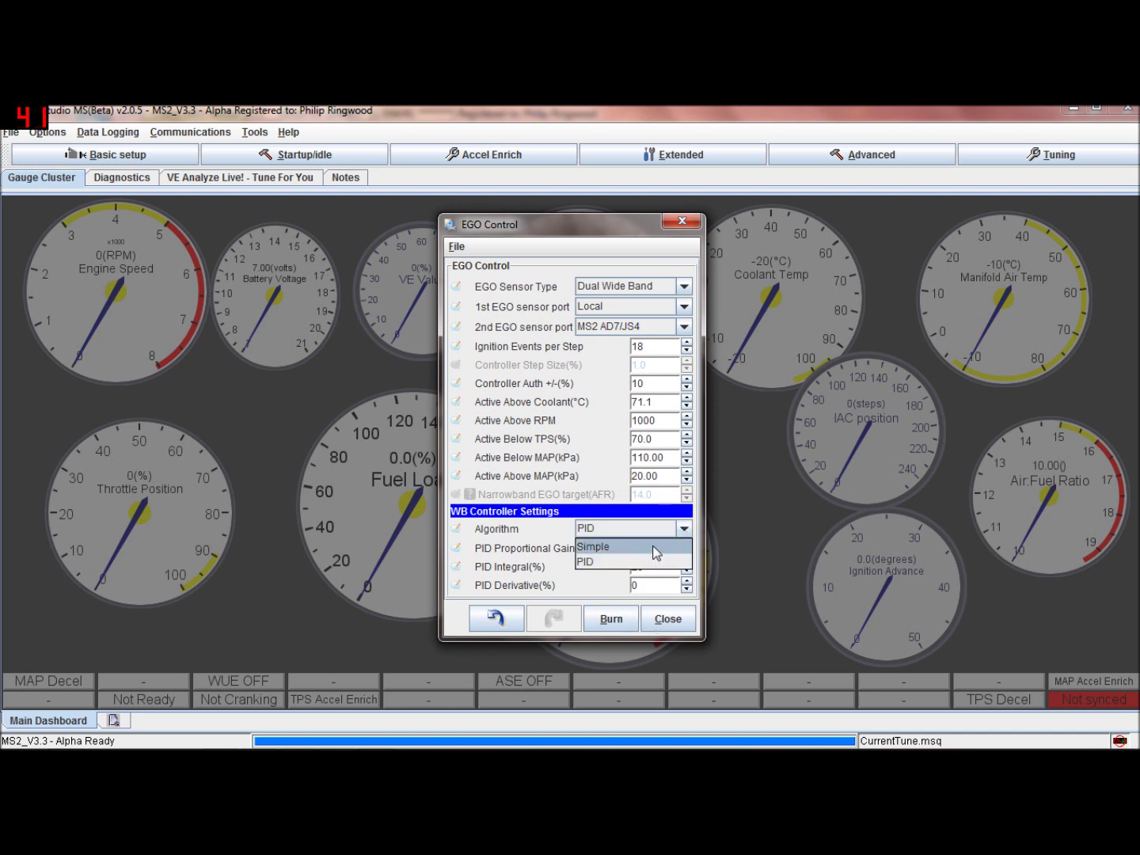
{"action": "left_click", "coordinate": [654, 546]}
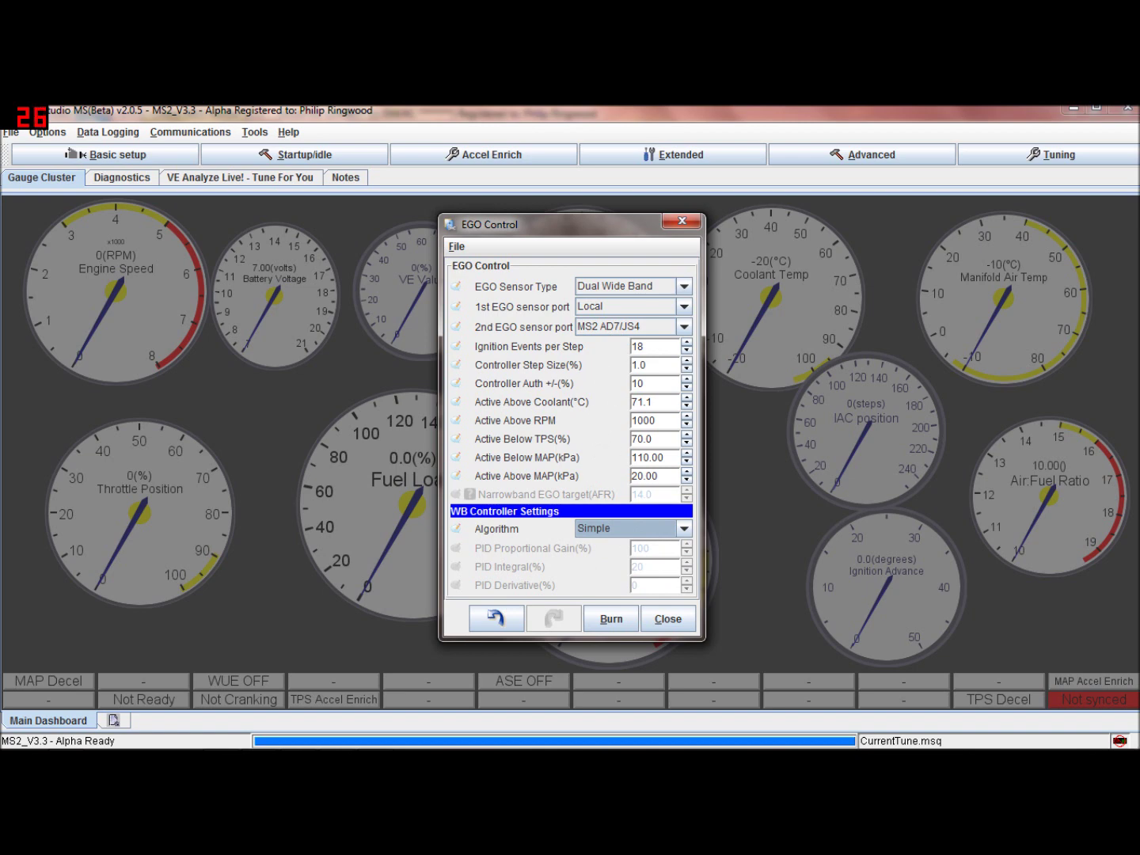
{"action": "left_click", "coordinate": [665, 621]}
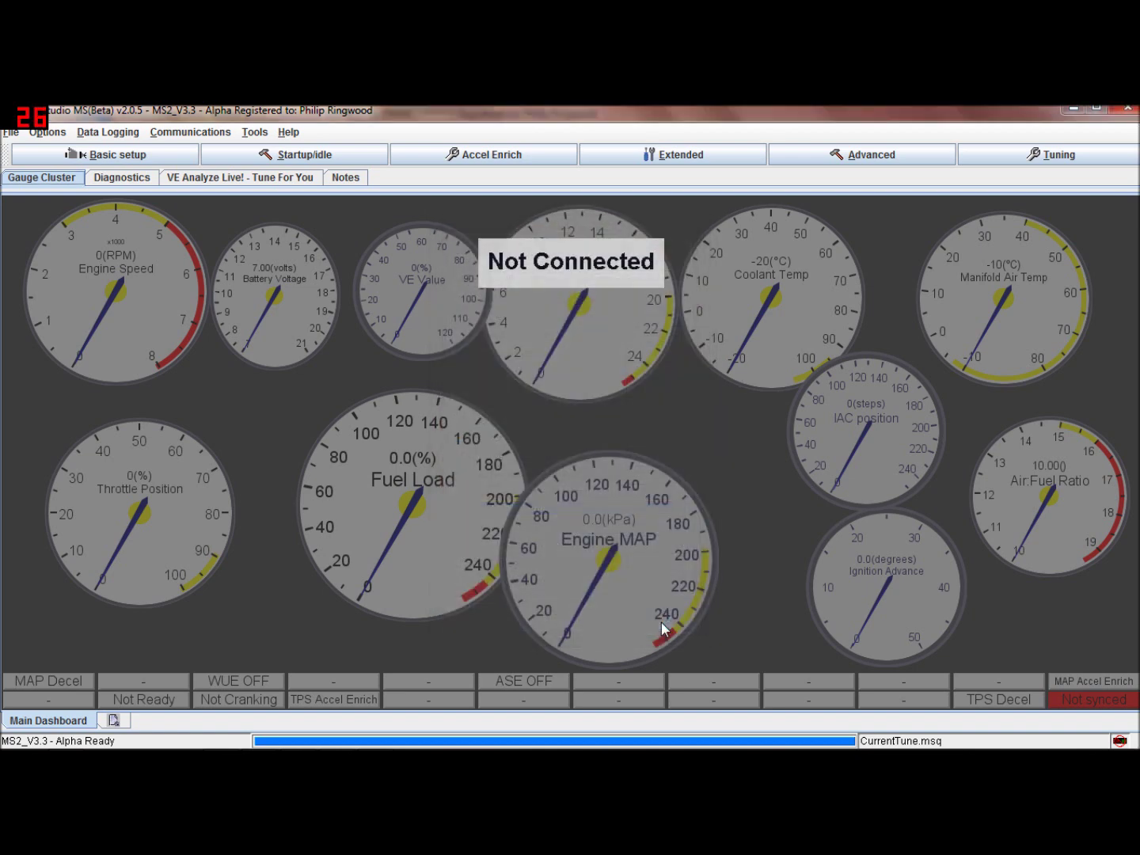
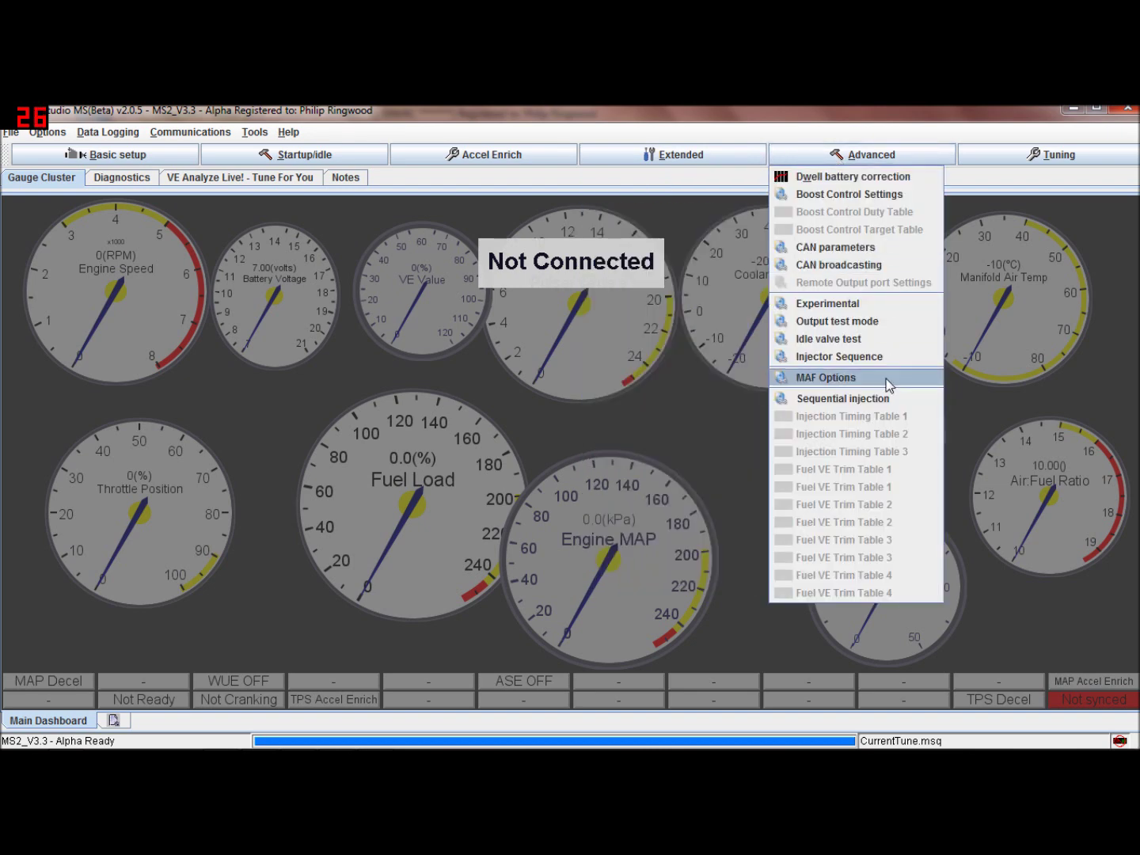
Open the Sequential Injection settings, try the Sequential/Semi-sequential, Sequential Siamese and Untimed injection modes, and set the mode to Semi-sequential Siamese
{"action": "left_click", "coordinate": [877, 396]}
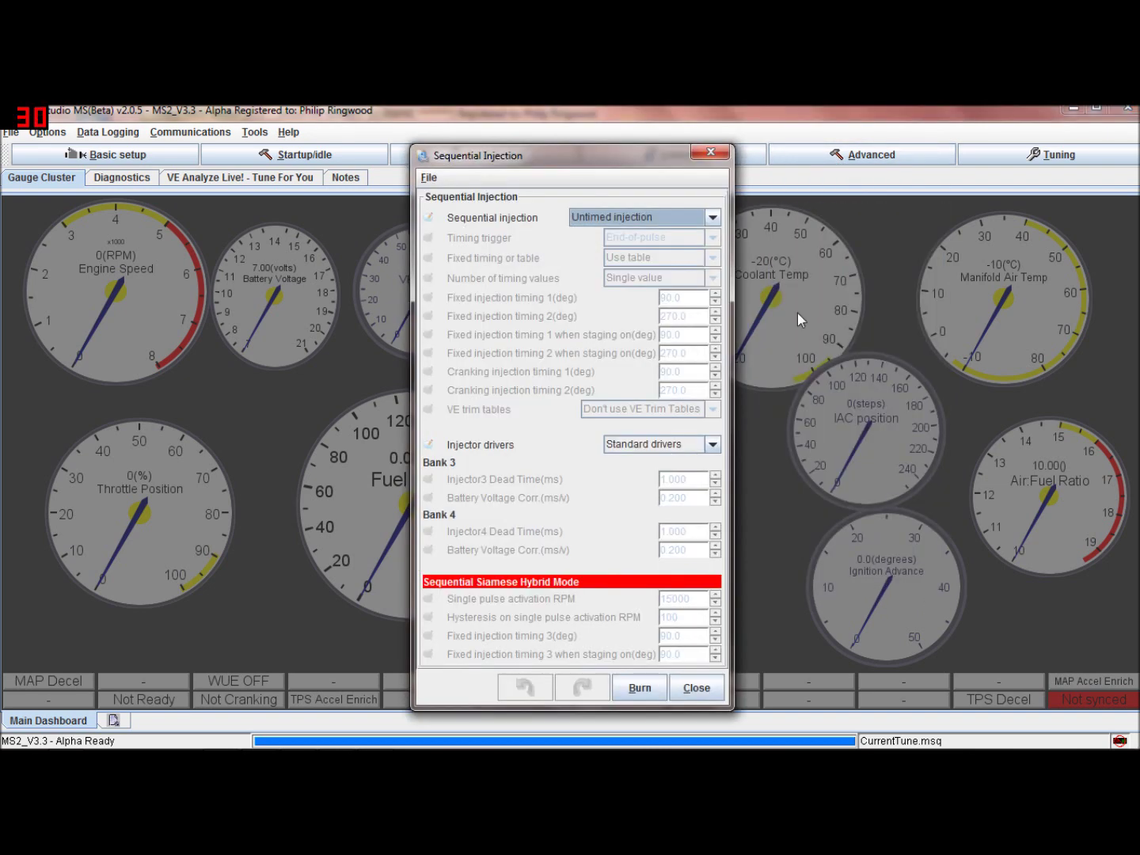
{"action": "left_click", "coordinate": [712, 217]}
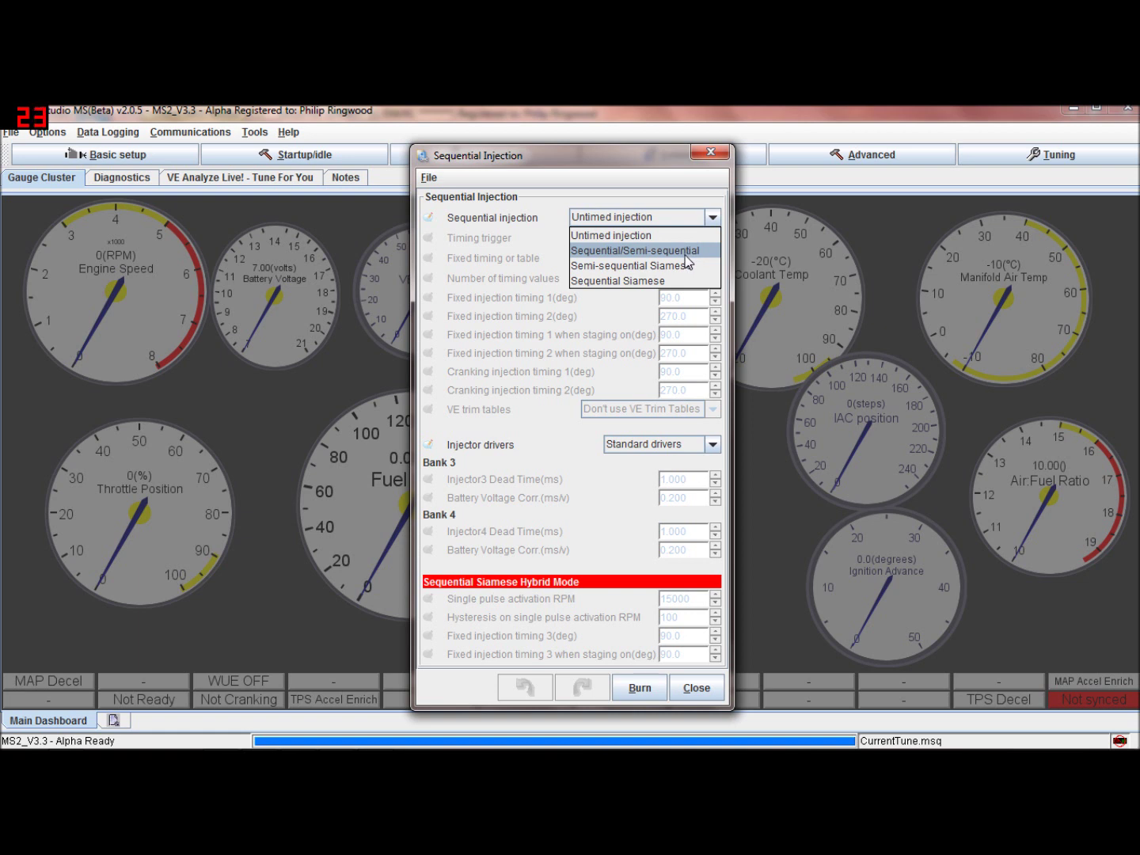
{"action": "left_click", "coordinate": [686, 252]}
{"action": "left_click", "coordinate": [713, 217]}
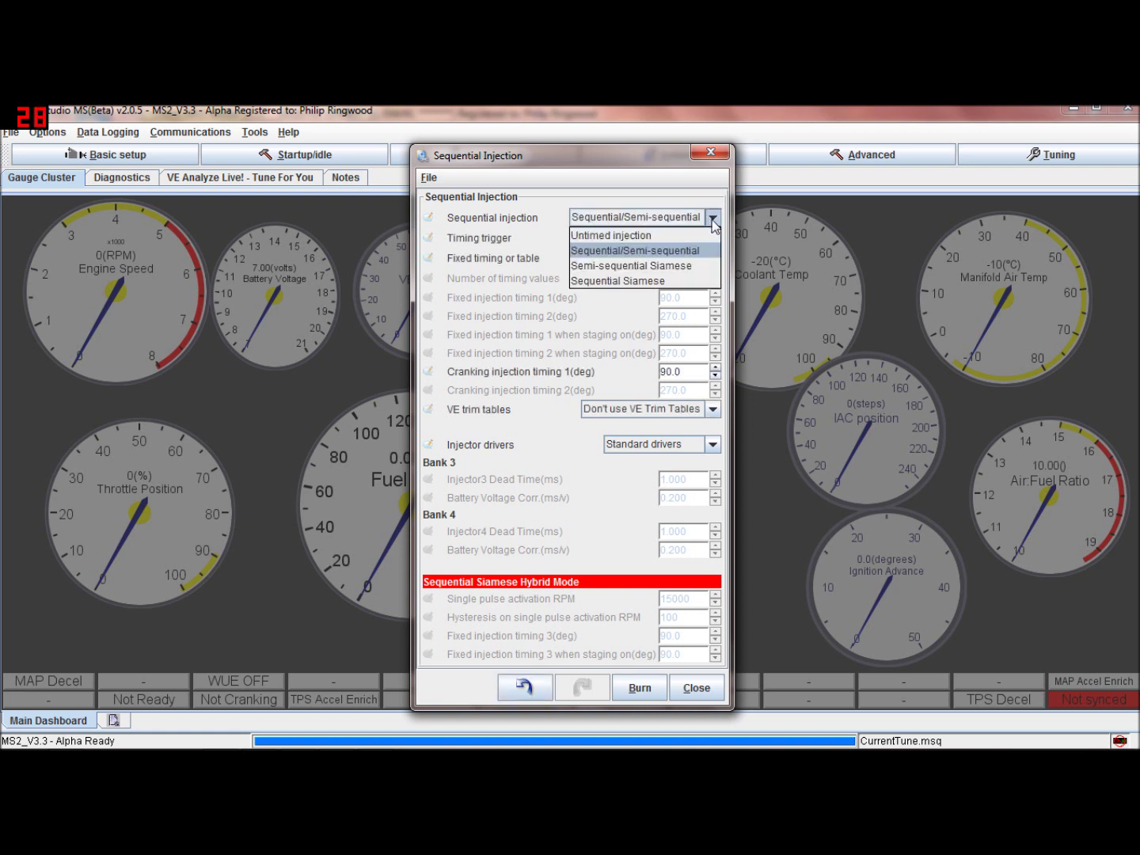
{"action": "left_click", "coordinate": [675, 282]}
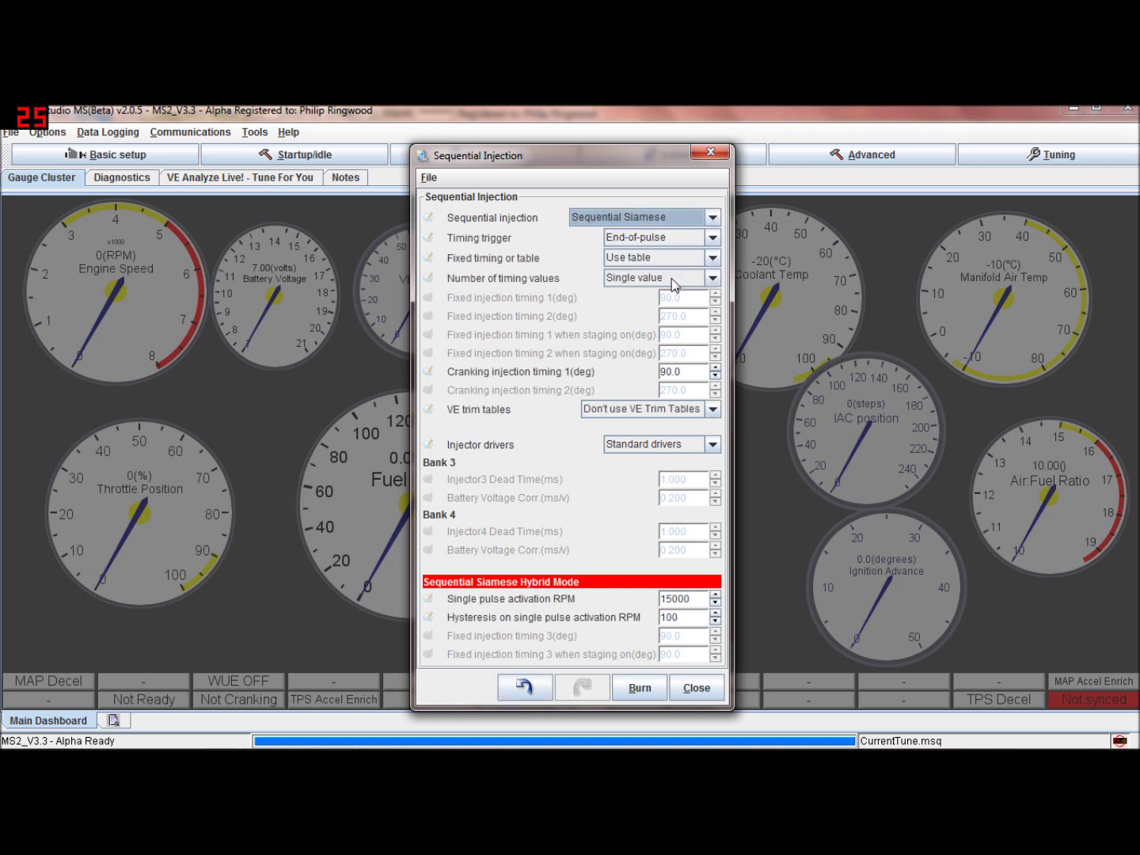
{"action": "left_click", "coordinate": [713, 218]}
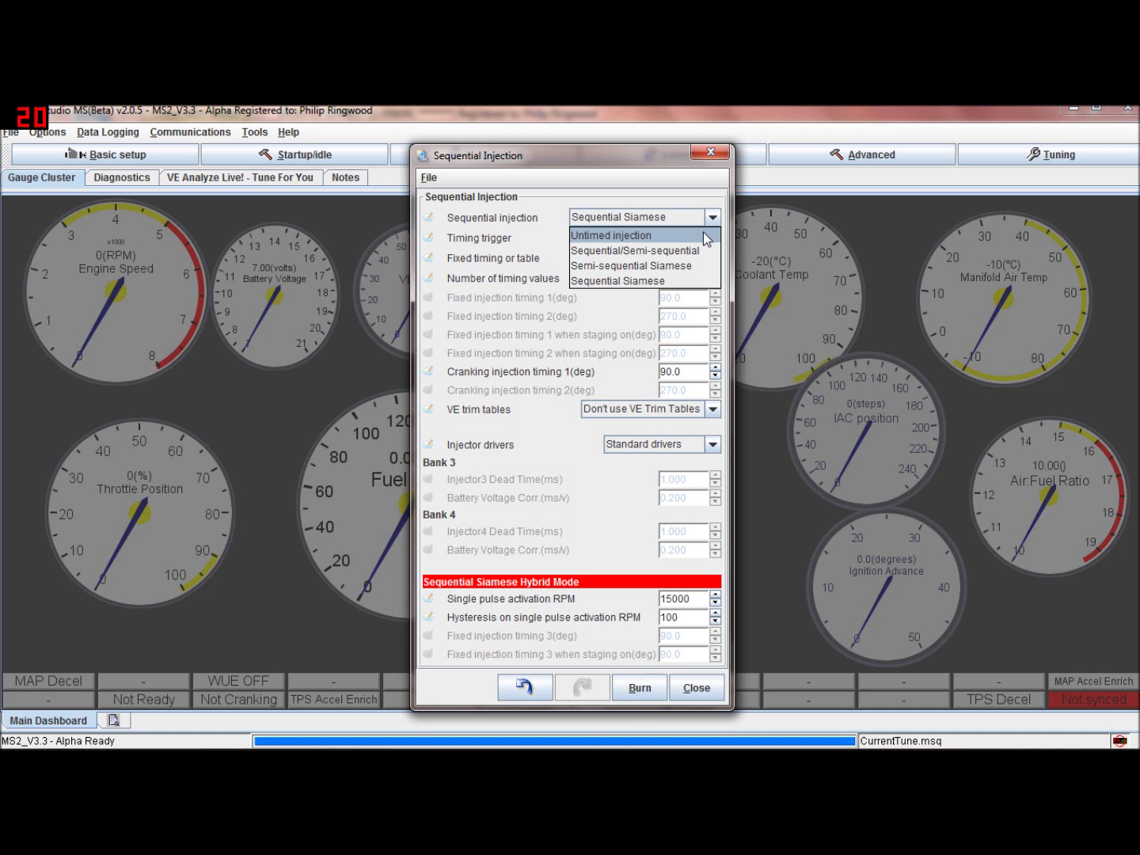
{"action": "left_click", "coordinate": [703, 231]}
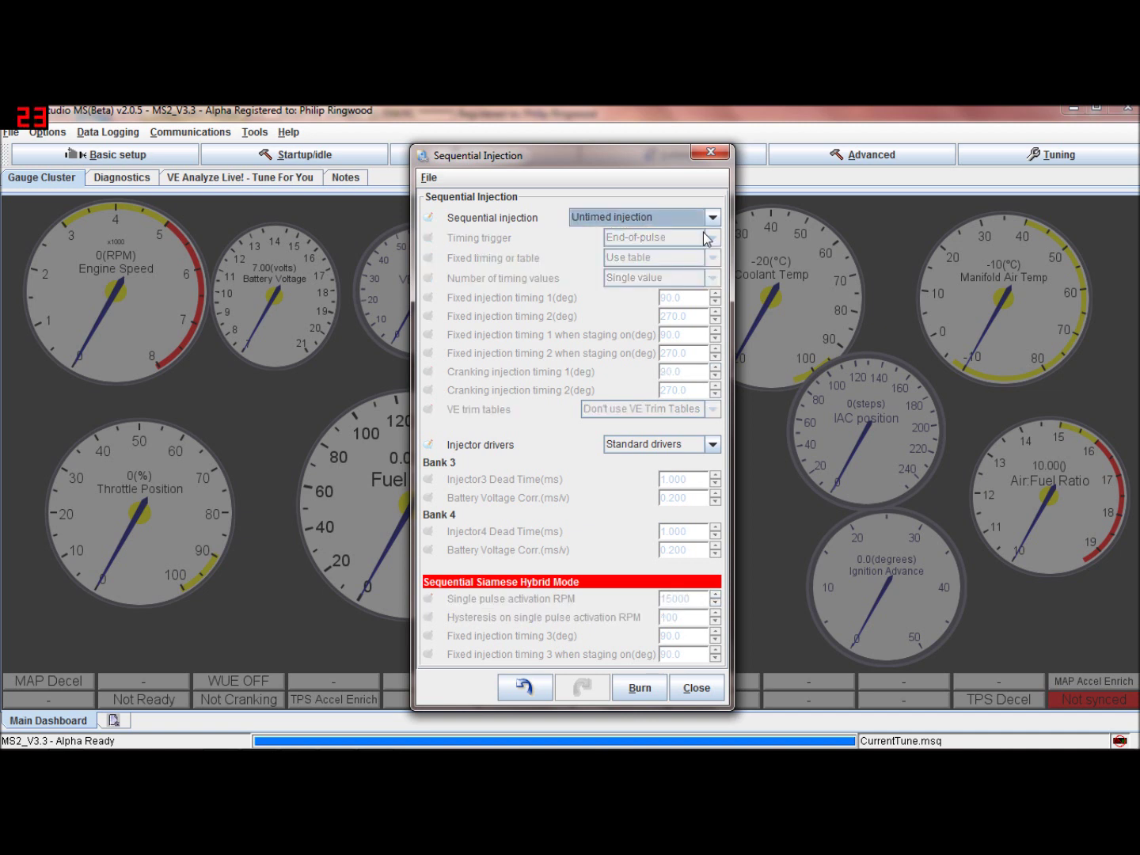
{"action": "left_click", "coordinate": [714, 218]}
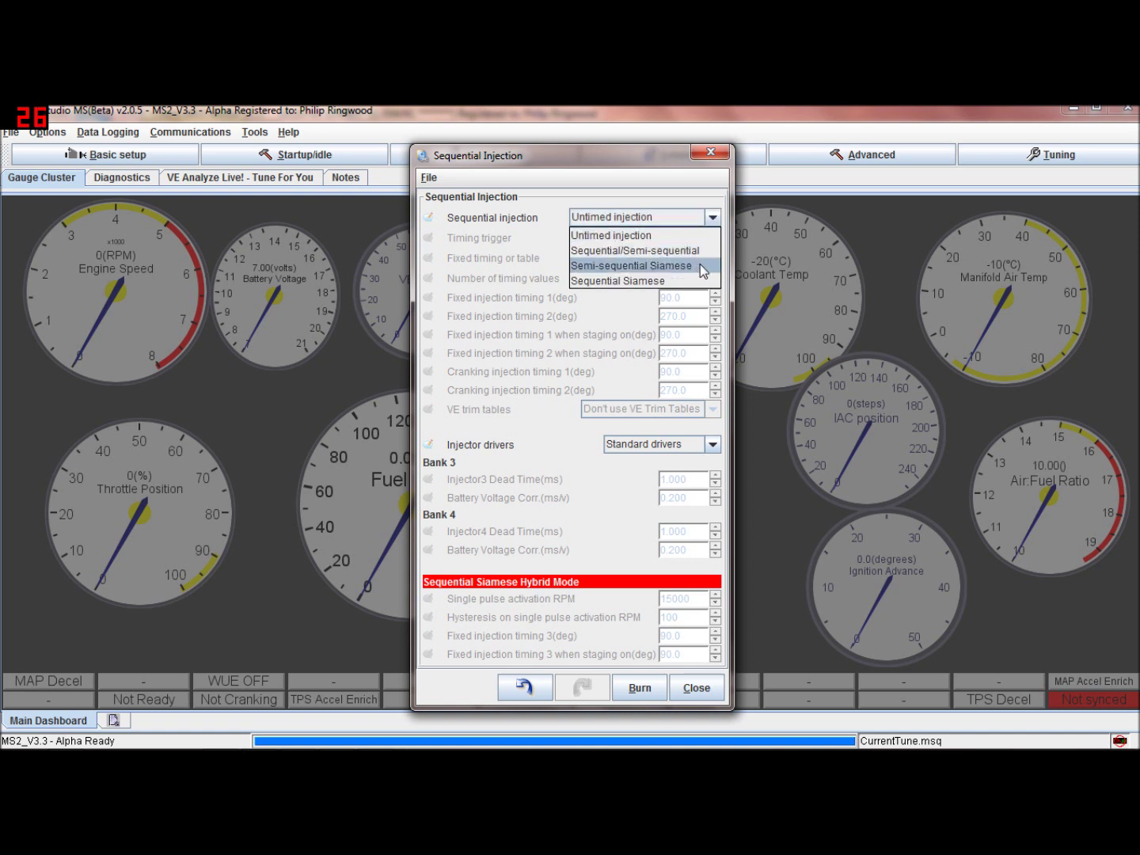
{"action": "left_click", "coordinate": [703, 265]}
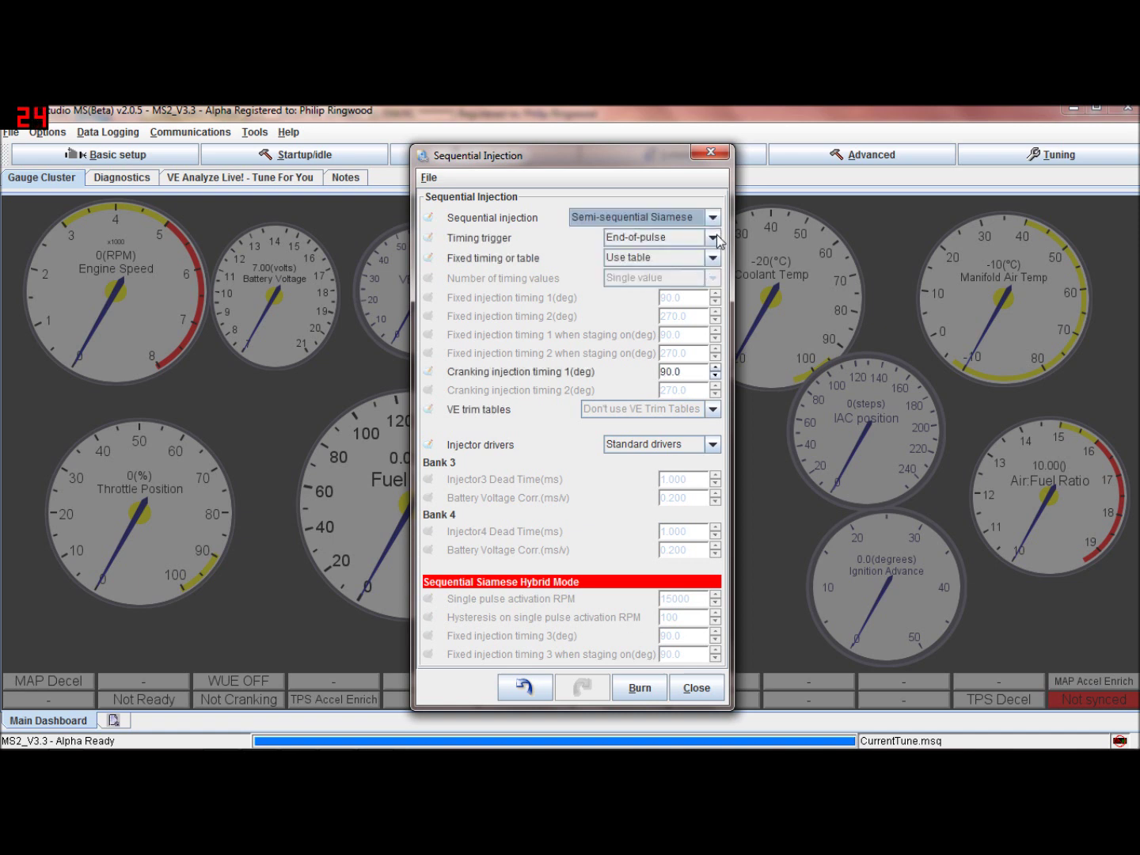
Try Start-of-pulse and Mid-pulse as the timing trigger for the sequential injection
{"action": "left_click", "coordinate": [715, 237]}
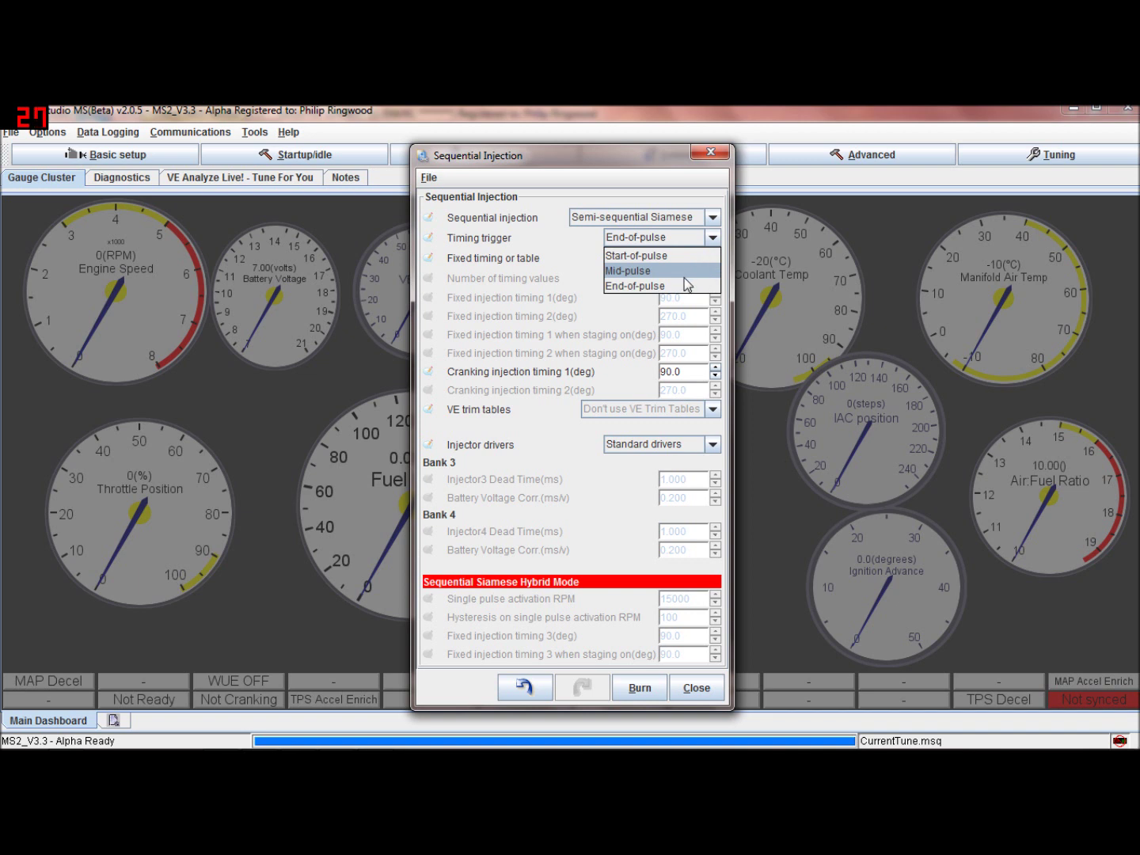
{"action": "left_click", "coordinate": [687, 256]}
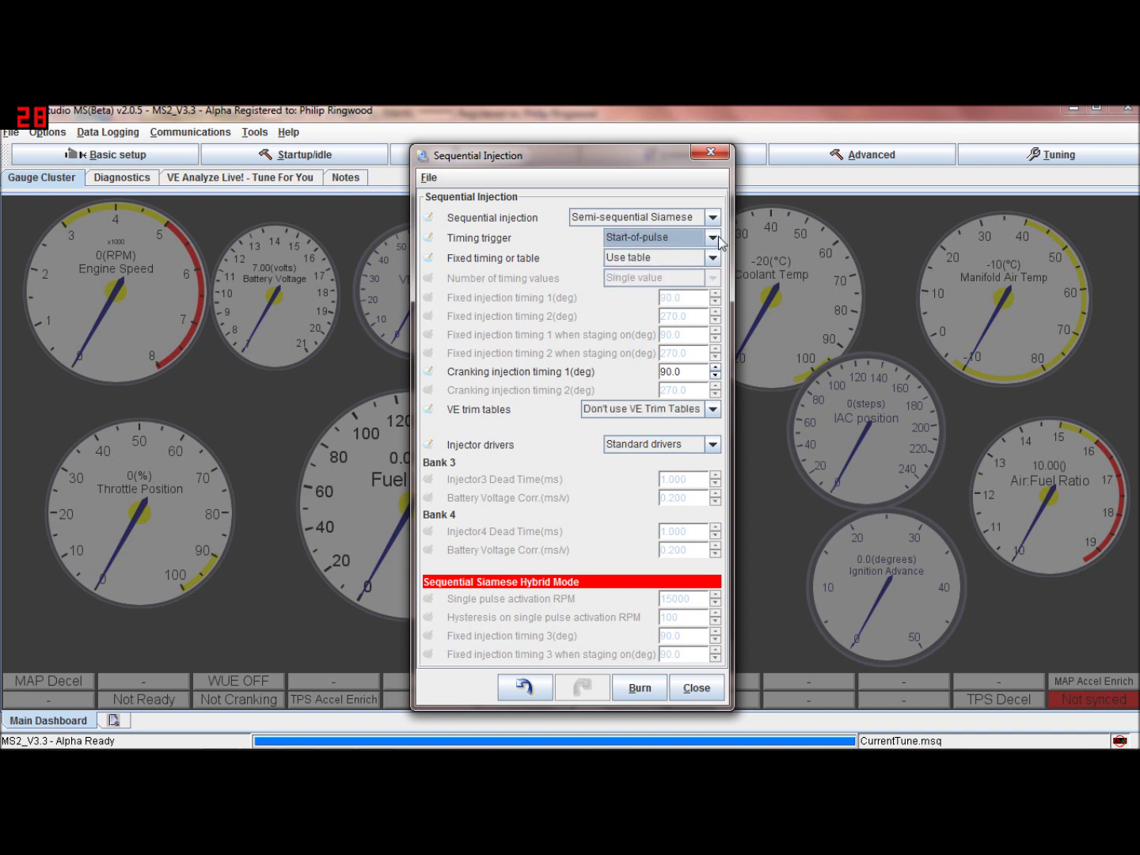
{"action": "left_click", "coordinate": [713, 238]}
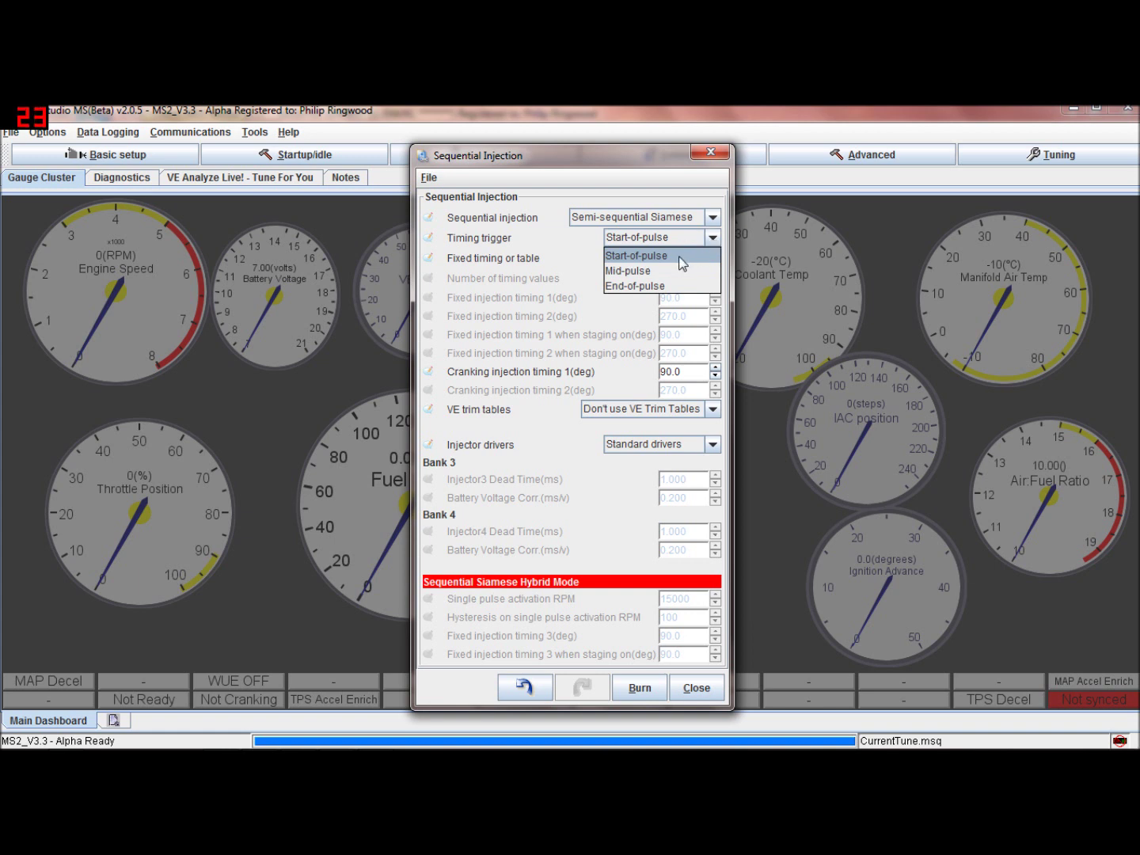
{"action": "left_click", "coordinate": [664, 277]}
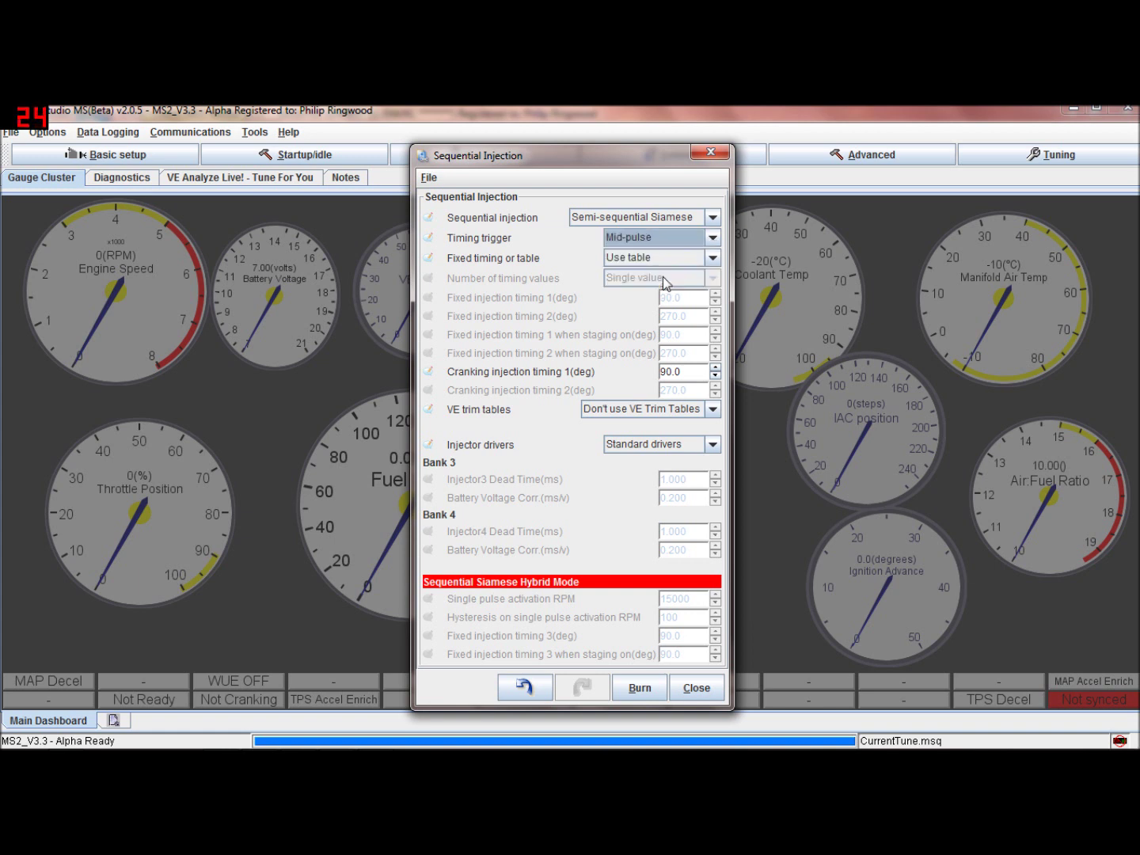
{"action": "left_click", "coordinate": [713, 238]}
{"action": "key", "text": "Escape"}
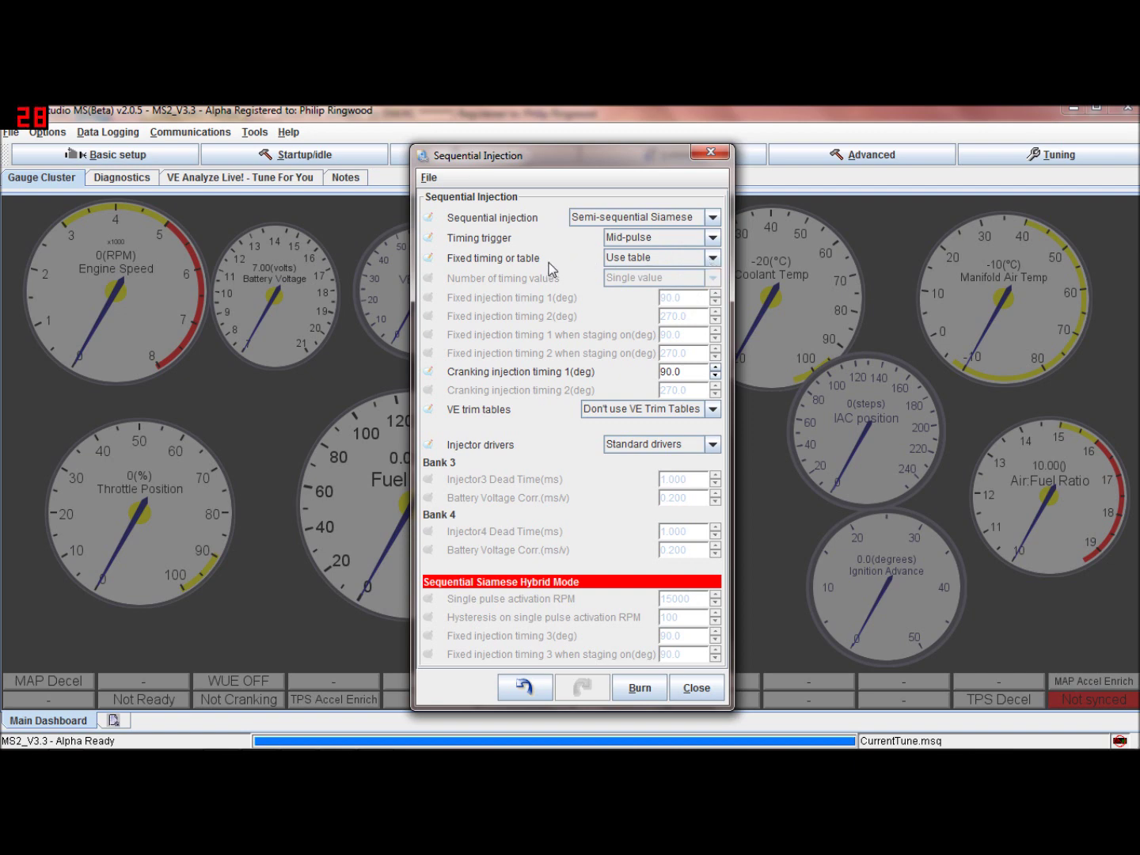
Open Injection Timing Table 1 and place it beside the Sequential Injection dialog for review
{"action": "left_click_drag", "start_coordinate": [633, 169], "coordinate": [504, 202]}
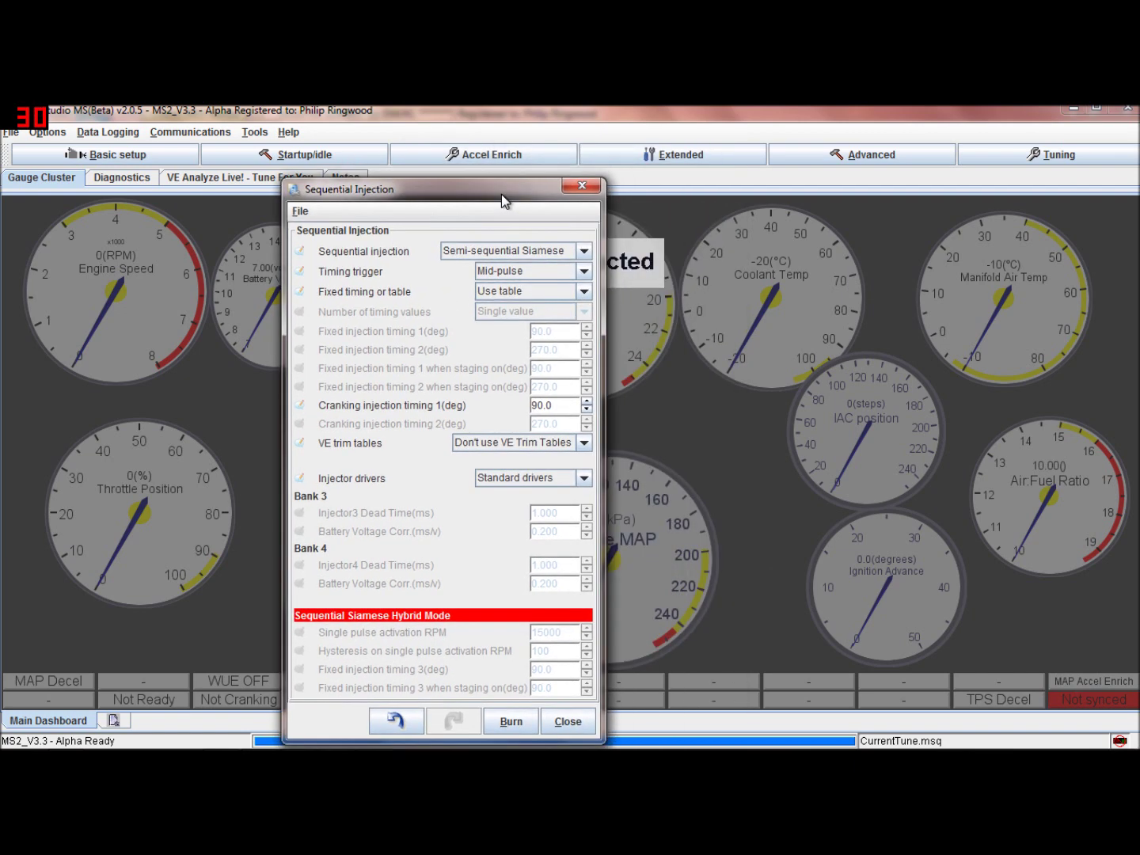
{"action": "left_click", "coordinate": [671, 156]}
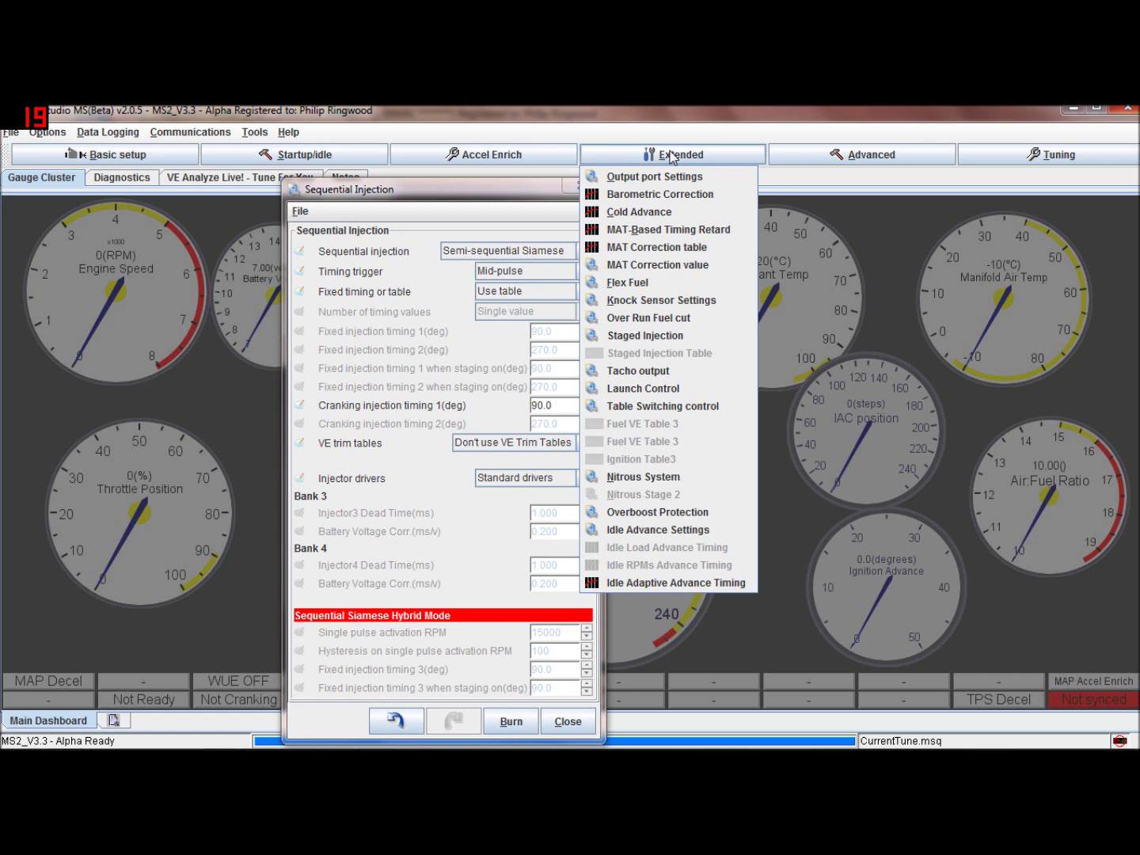
{"action": "left_click", "coordinate": [820, 153]}
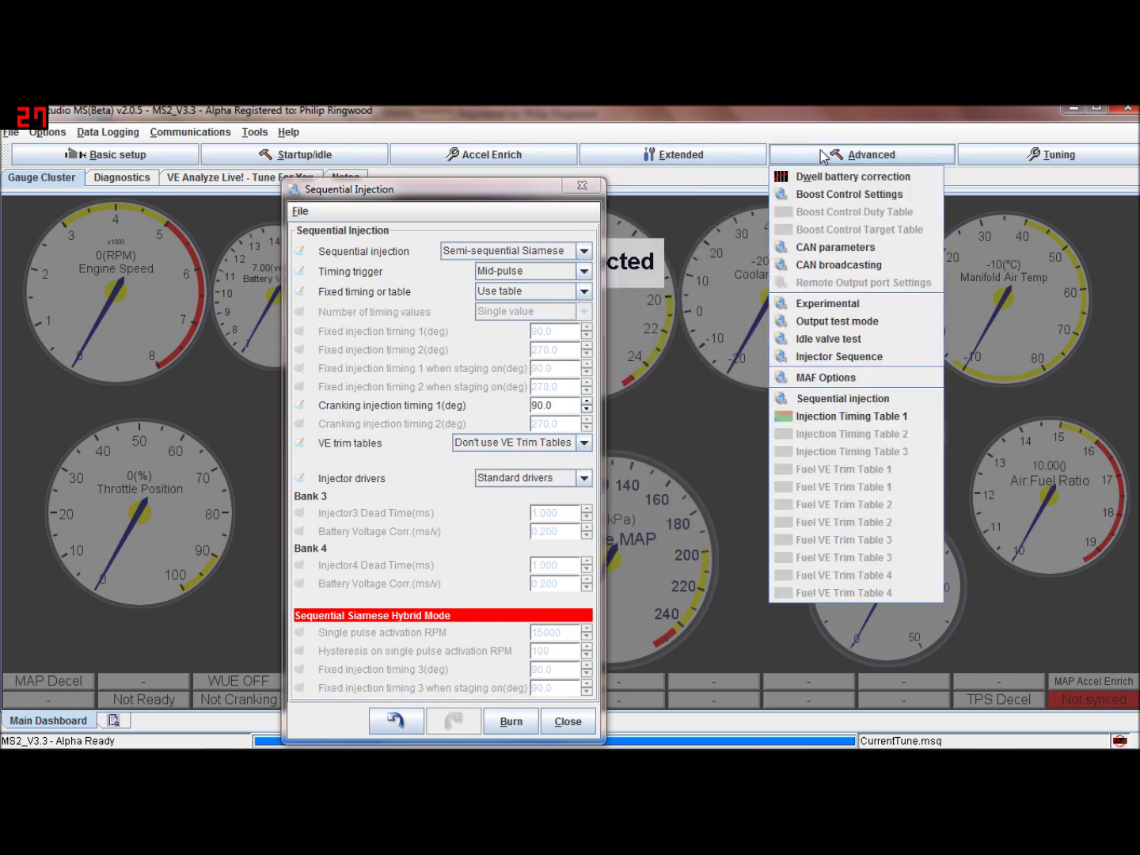
{"action": "left_click", "coordinate": [861, 417]}
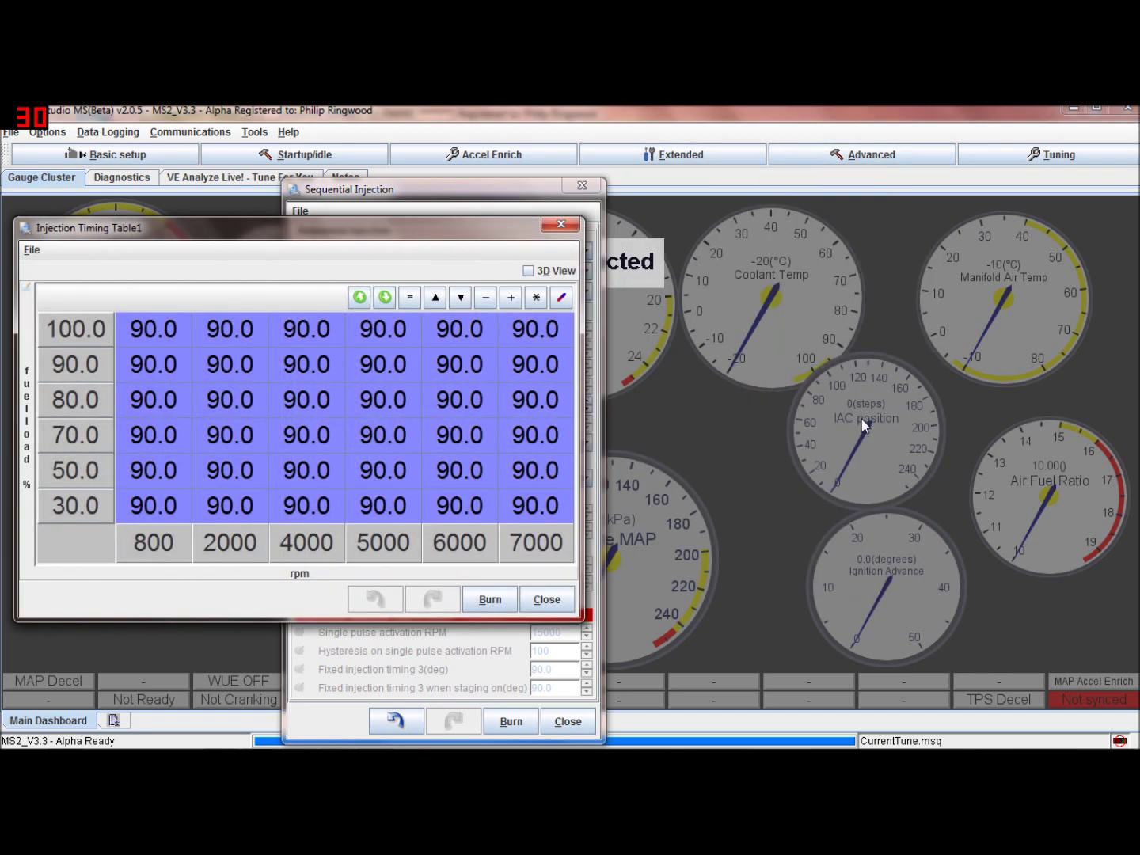
{"action": "left_click_drag", "start_coordinate": [416, 236], "coordinate": [783, 197]}
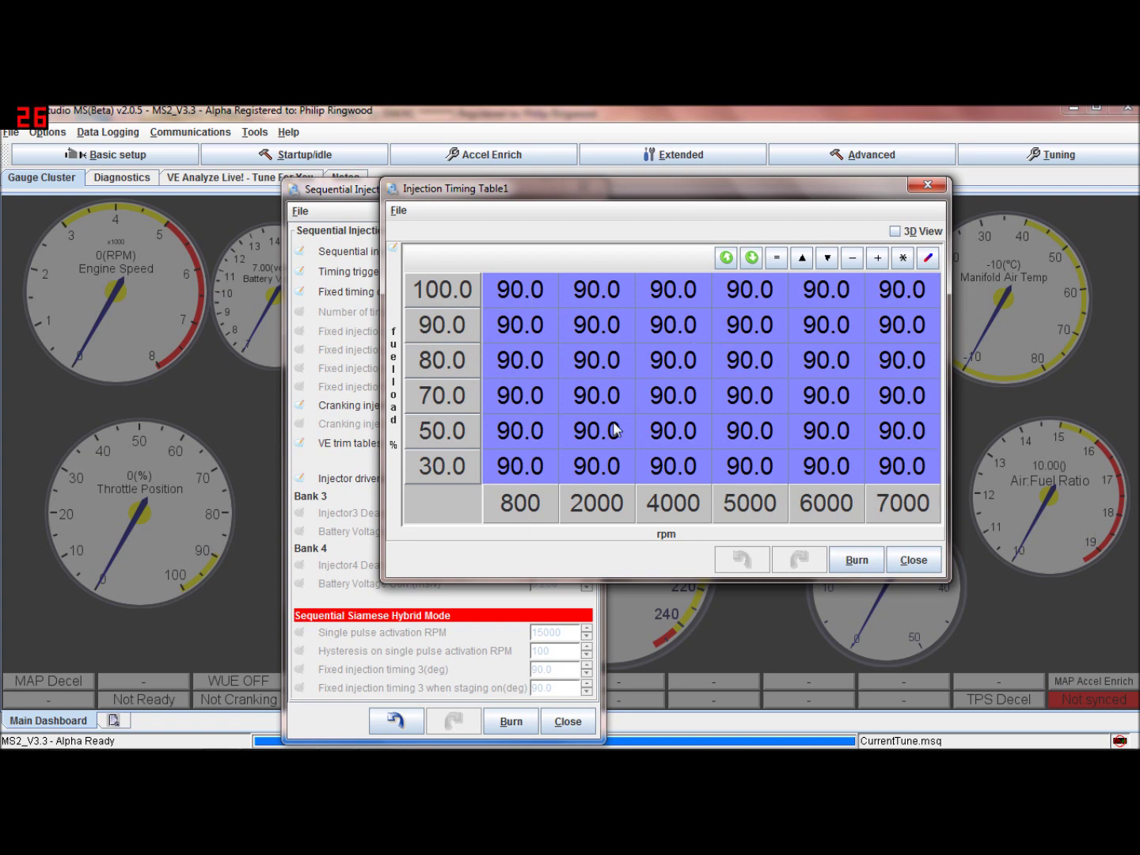
{"action": "left_click_drag", "start_coordinate": [661, 197], "coordinate": [862, 158]}
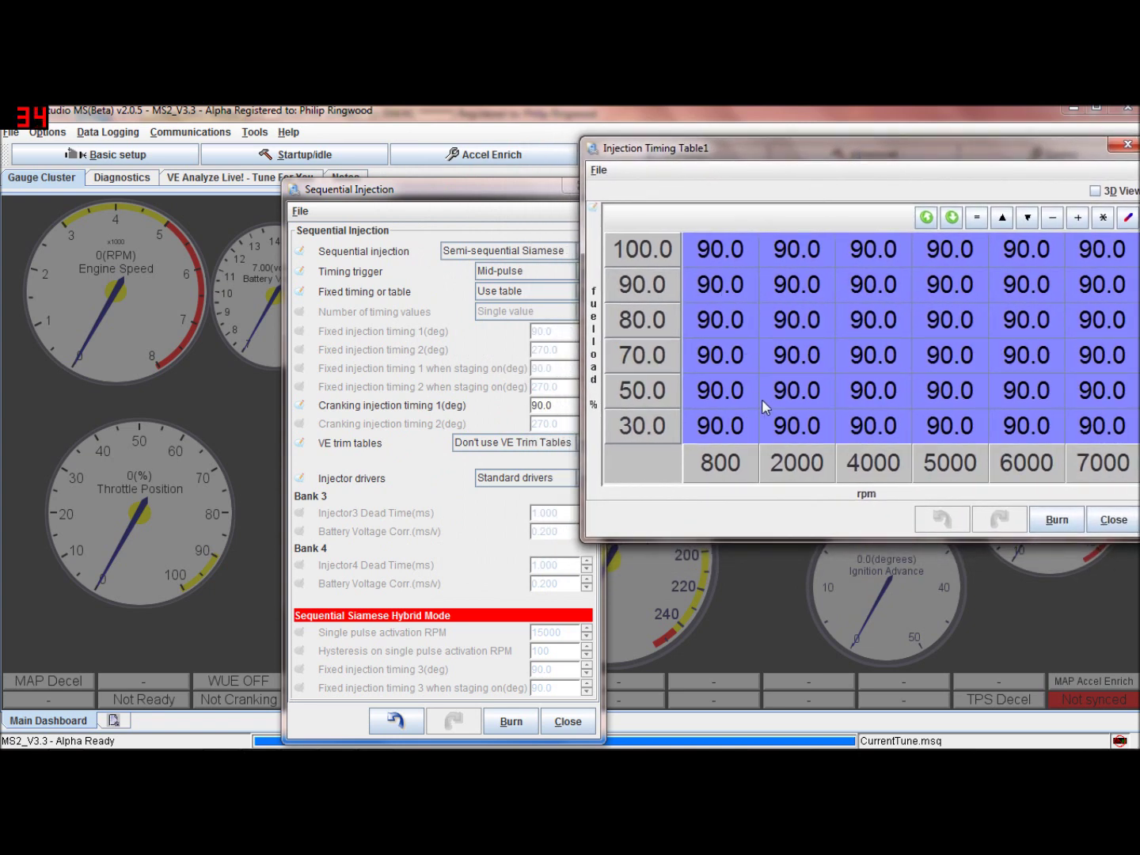
Switch the timing trigger to Start-of-pulse to compare it with the timing table, and set it to End-of-pulse
{"action": "left_click", "coordinate": [555, 190]}
{"action": "left_click", "coordinate": [583, 272]}
{"action": "left_click", "coordinate": [560, 294]}
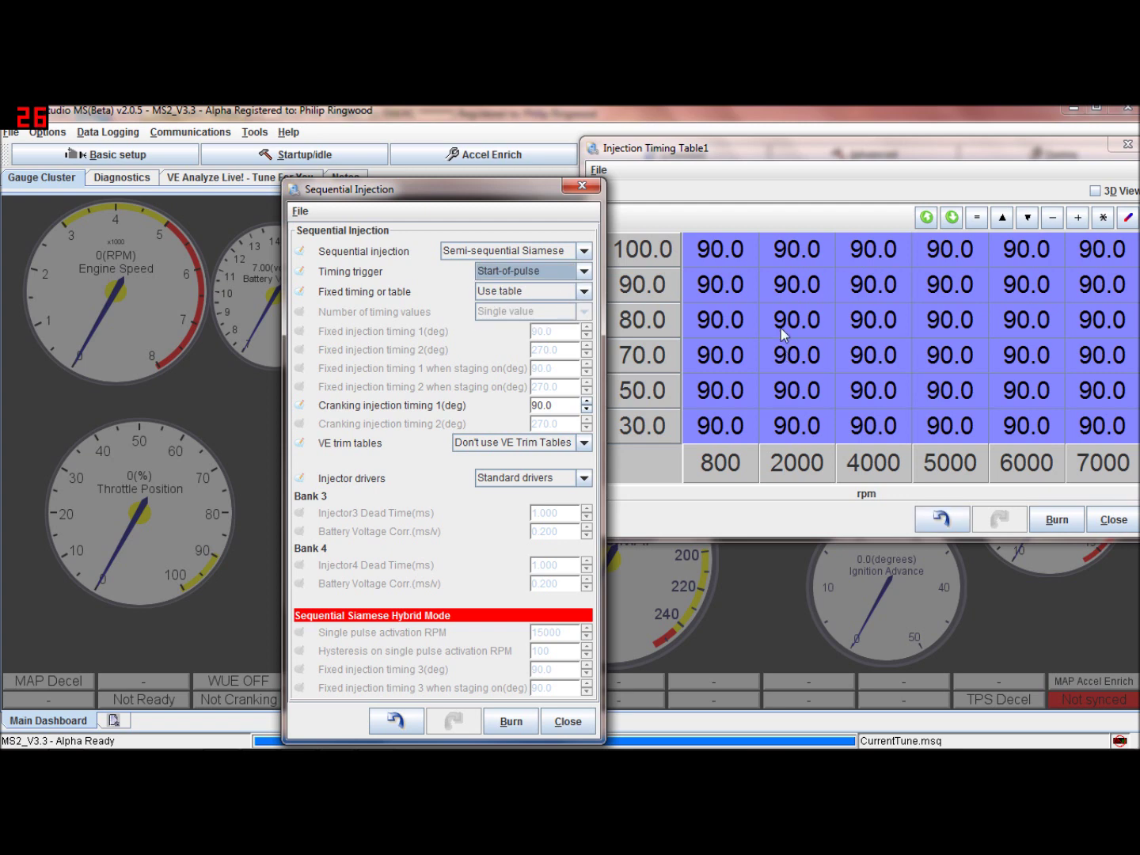
{"action": "left_click", "coordinate": [584, 273]}
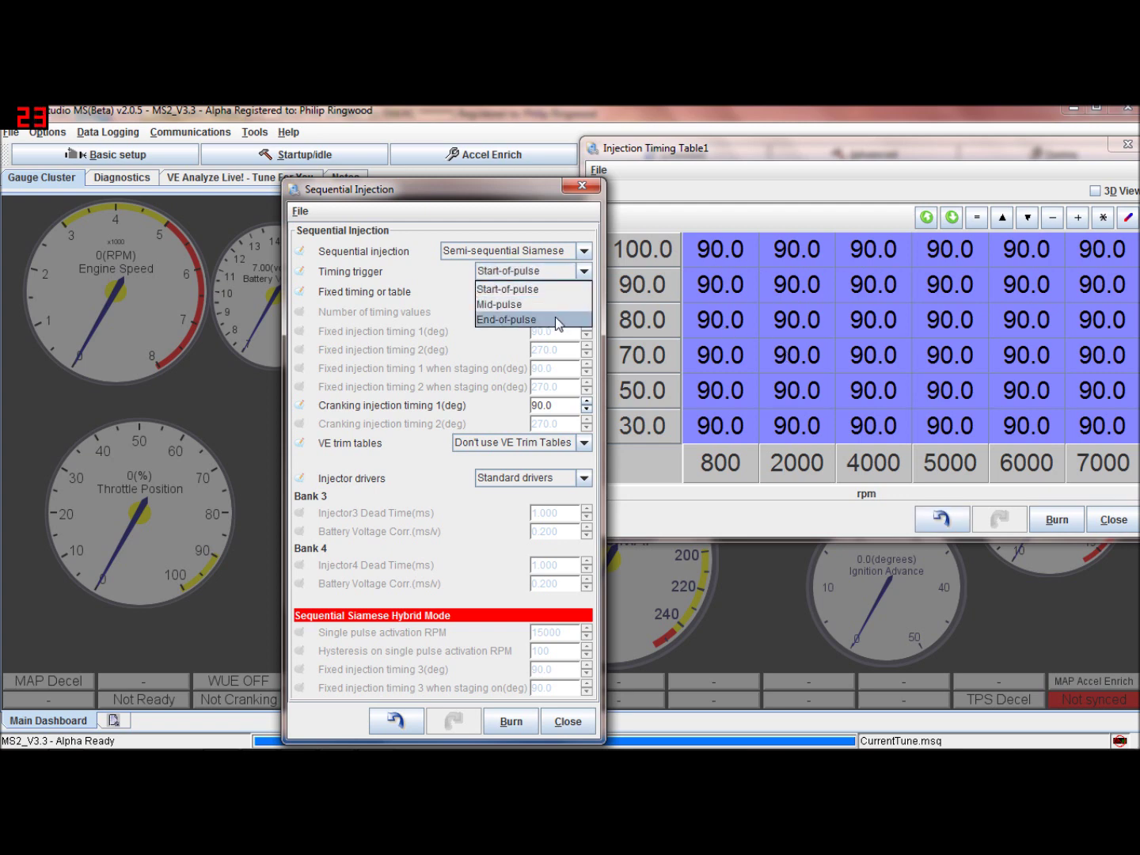
{"action": "left_click", "coordinate": [555, 318]}
Try Fixed Timing for the injection timing, inspect the Fixed injection timing 1 value, and return to Use table
{"action": "left_click", "coordinate": [583, 292]}
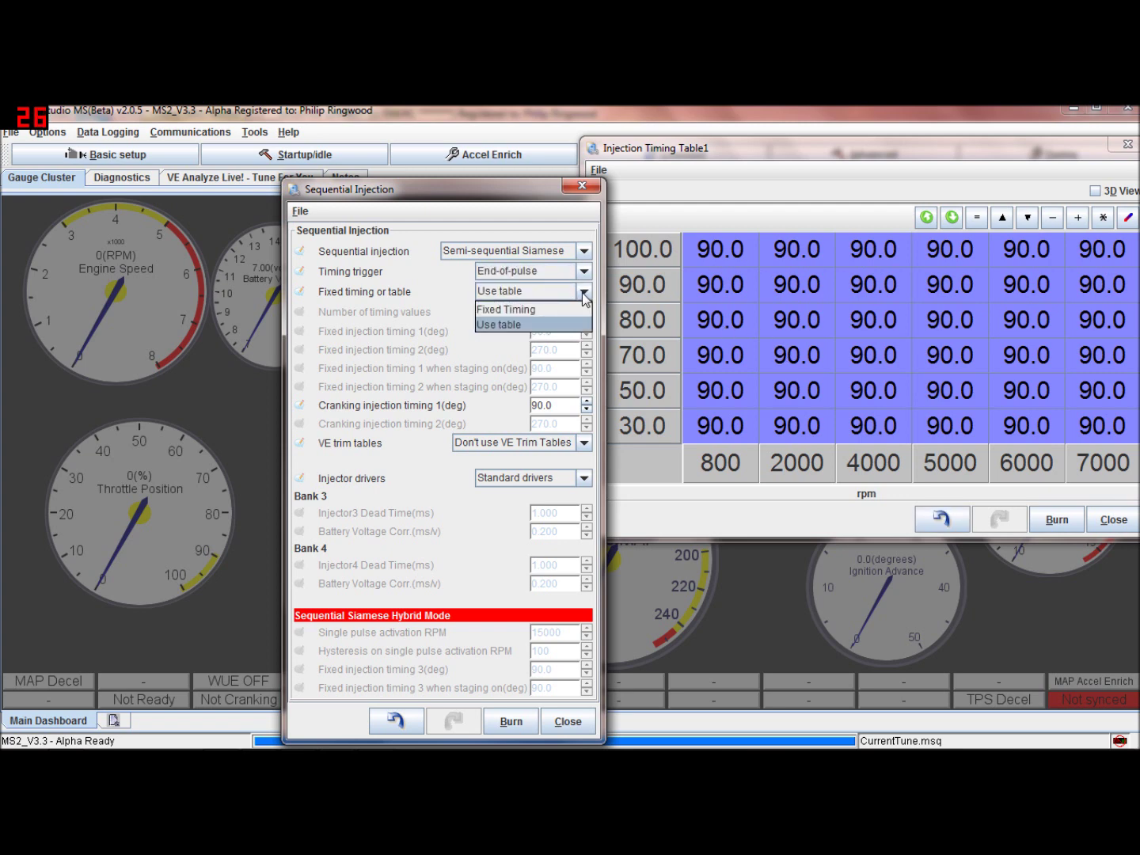
{"action": "left_click", "coordinate": [560, 309]}
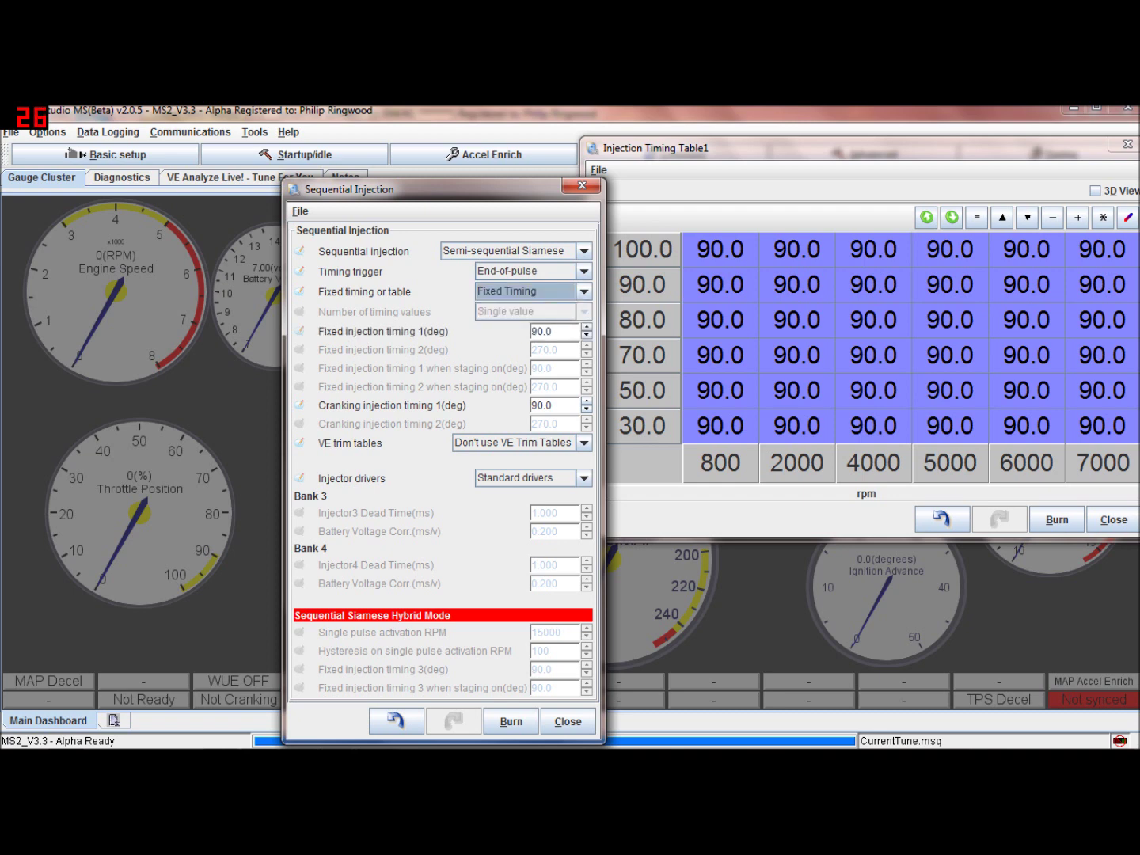
{"action": "double_click", "coordinate": [542, 331]}
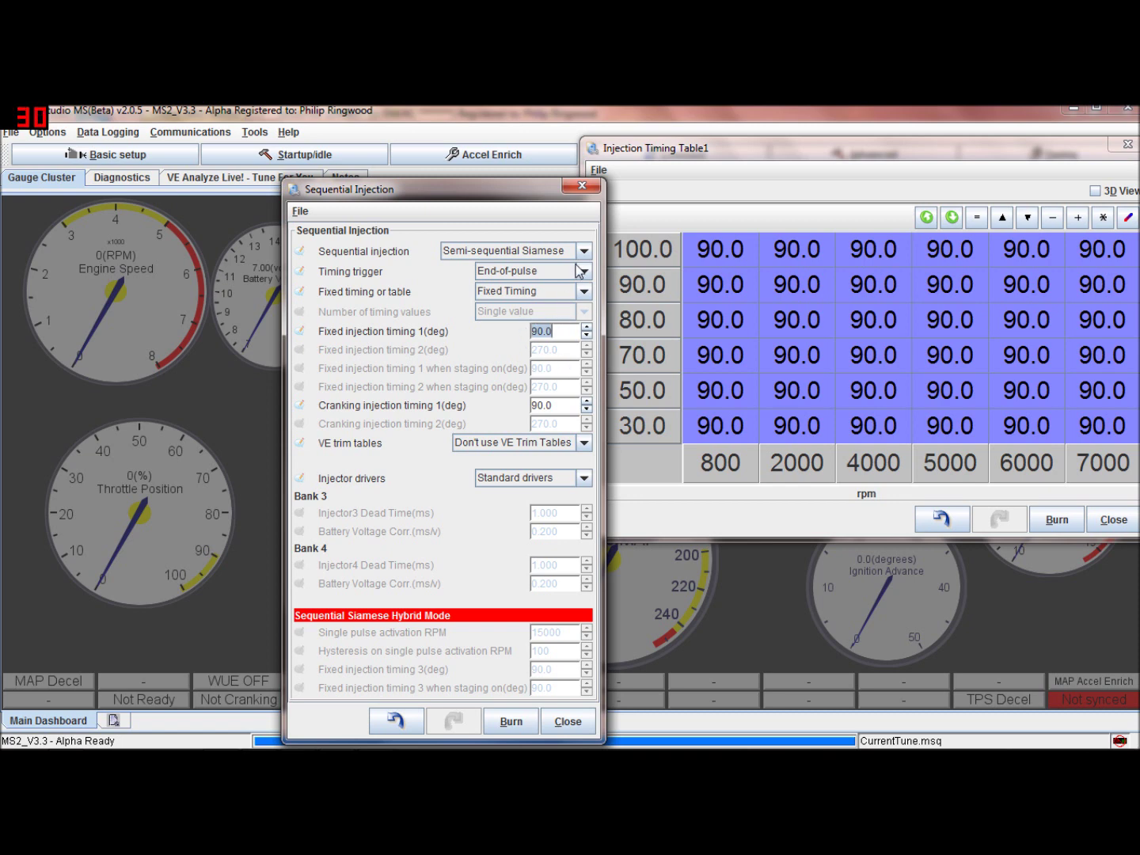
{"action": "left_click", "coordinate": [584, 292]}
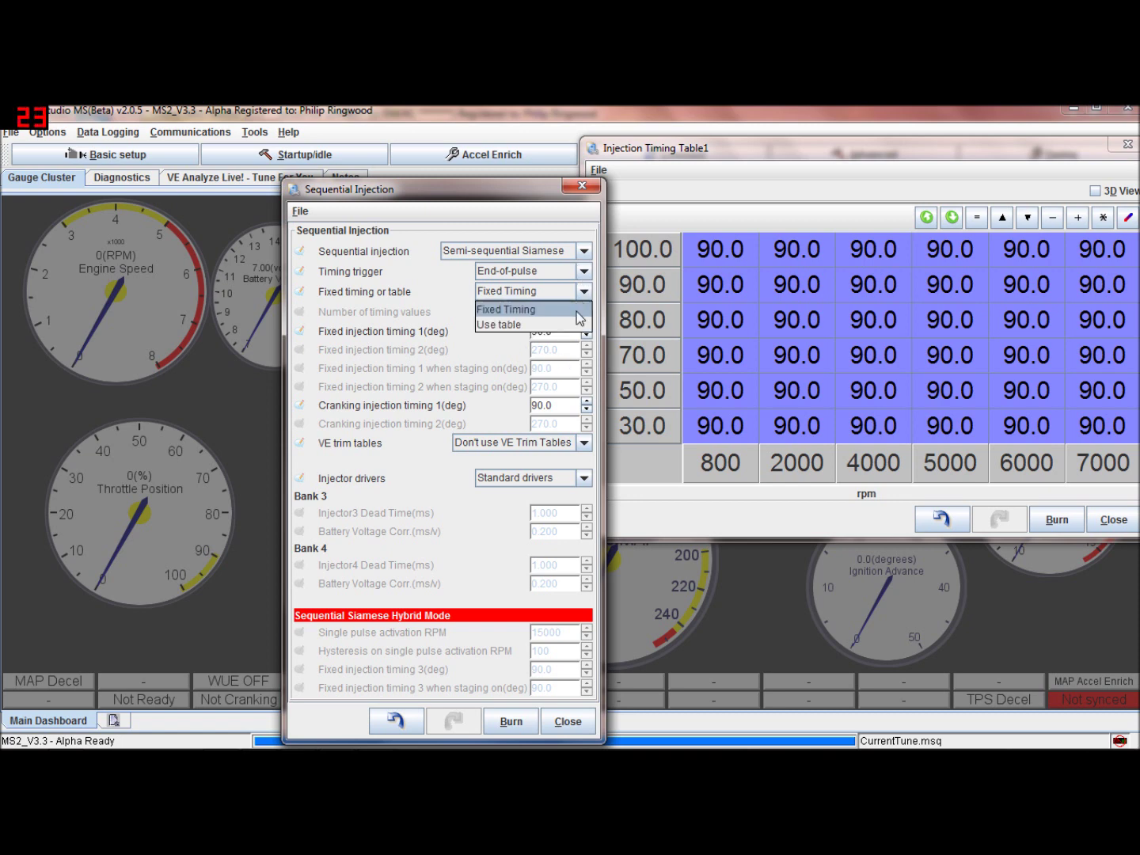
{"action": "left_click", "coordinate": [574, 325]}
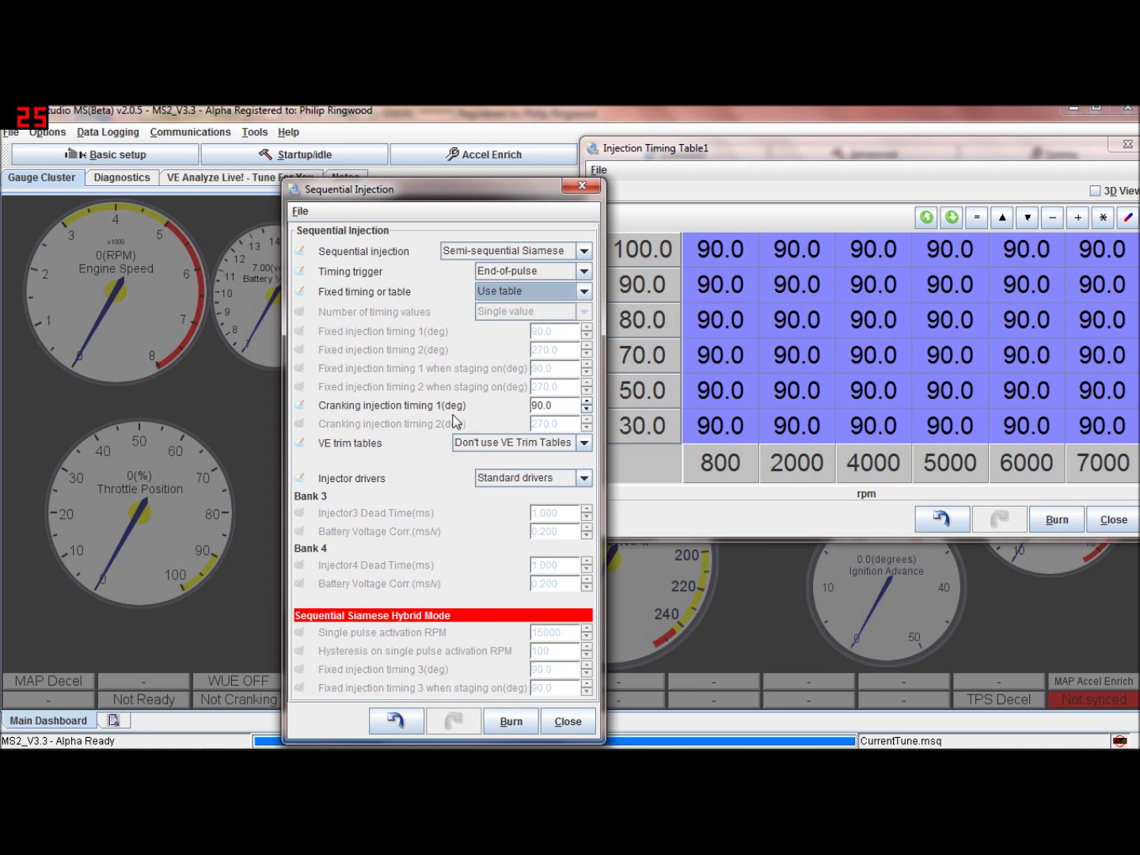
Set VE trim tables to Use VE Trim Tables and move the Sequential Injection and Injection Timing Table1 dialogs apart
{"action": "left_click", "coordinate": [584, 443]}
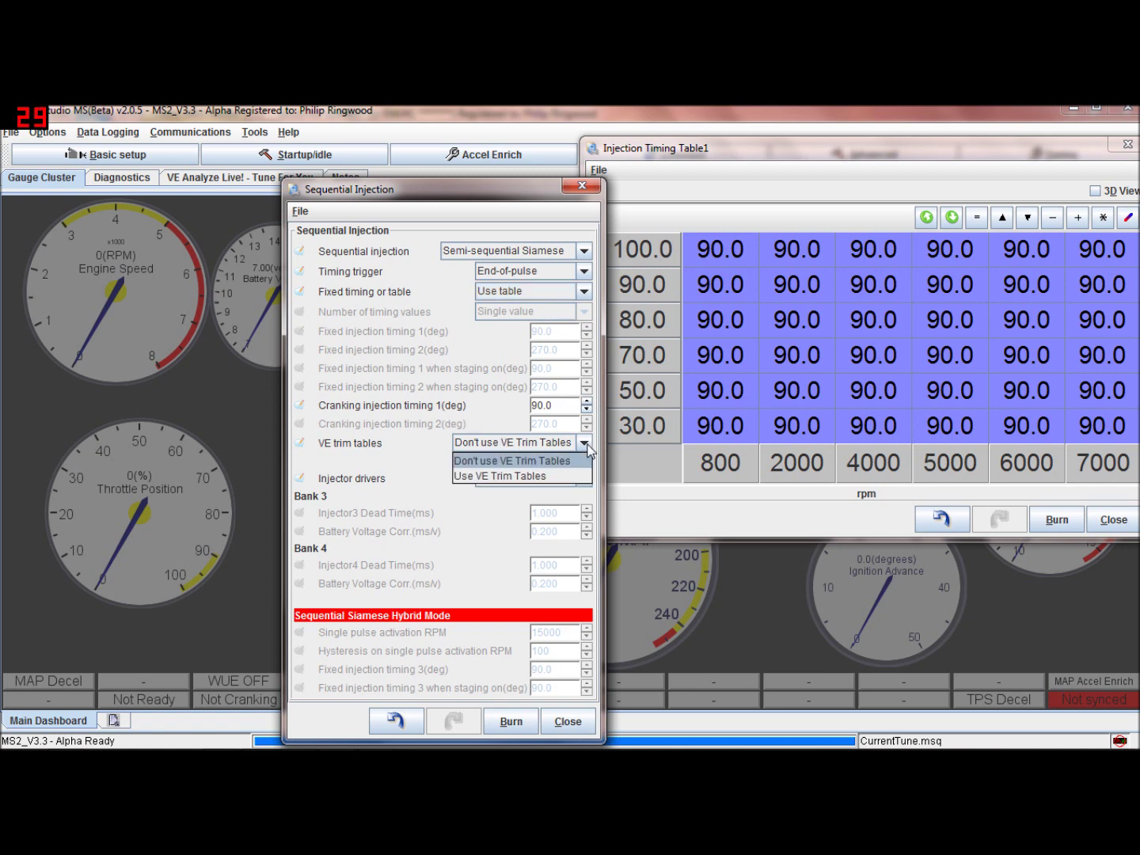
{"action": "left_click", "coordinate": [566, 476]}
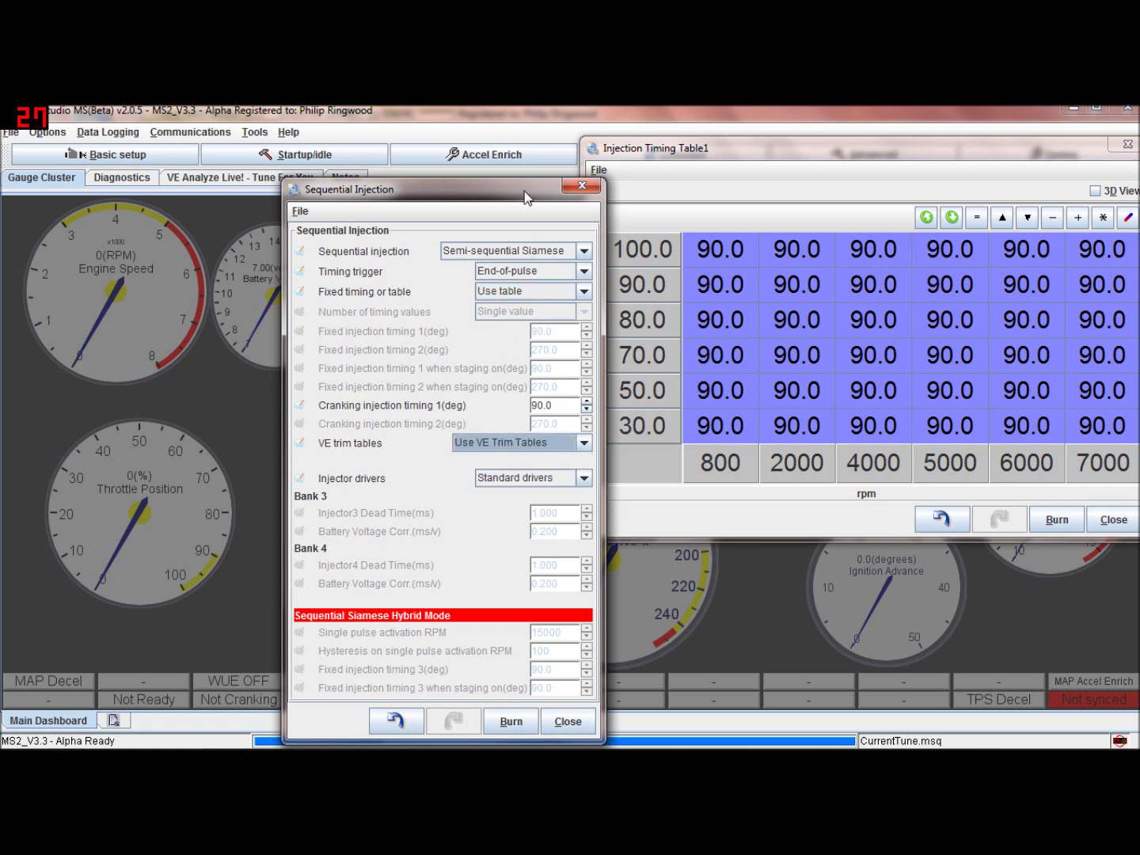
{"action": "left_click_drag", "start_coordinate": [524, 190], "coordinate": [241, 207]}
{"action": "left_click_drag", "start_coordinate": [667, 148], "coordinate": [577, 279]}
Open Fuel VE Trim Table 1, examine its fuel load and rpm grid, and close it
{"action": "left_click", "coordinate": [809, 133]}
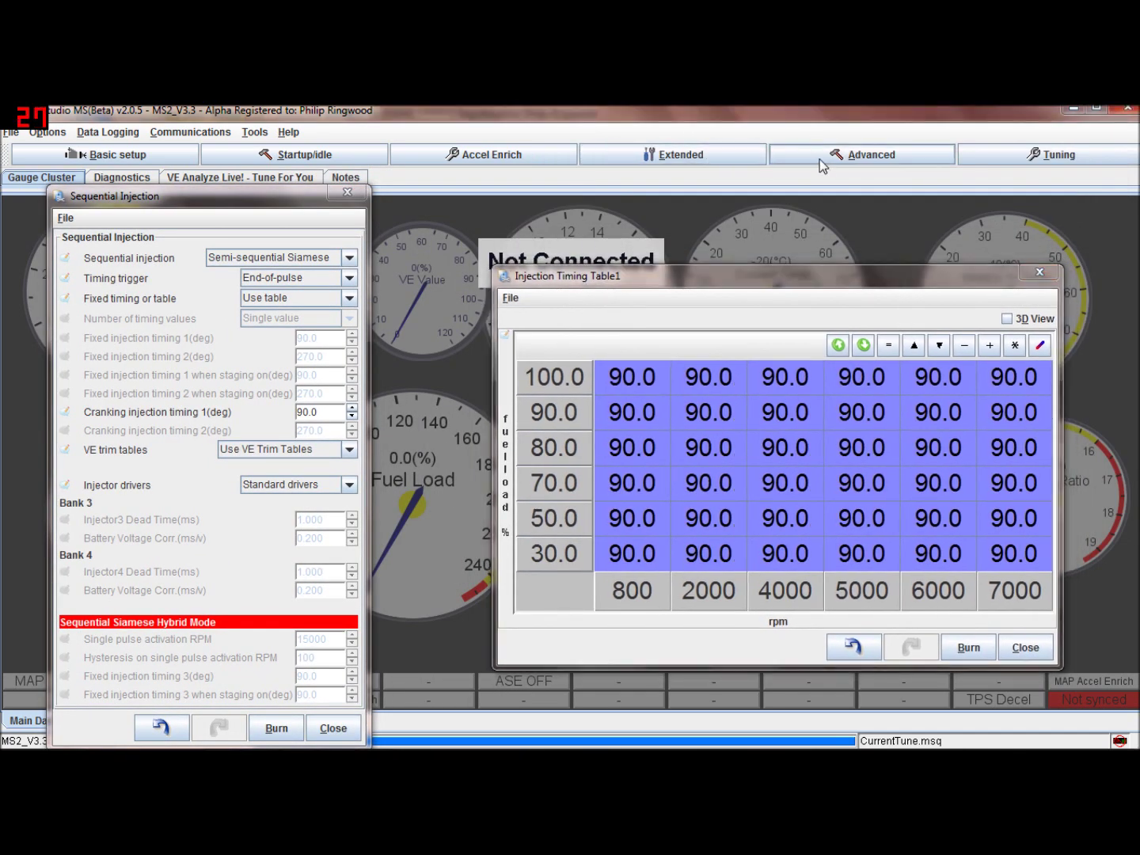
{"action": "left_click", "coordinate": [819, 158]}
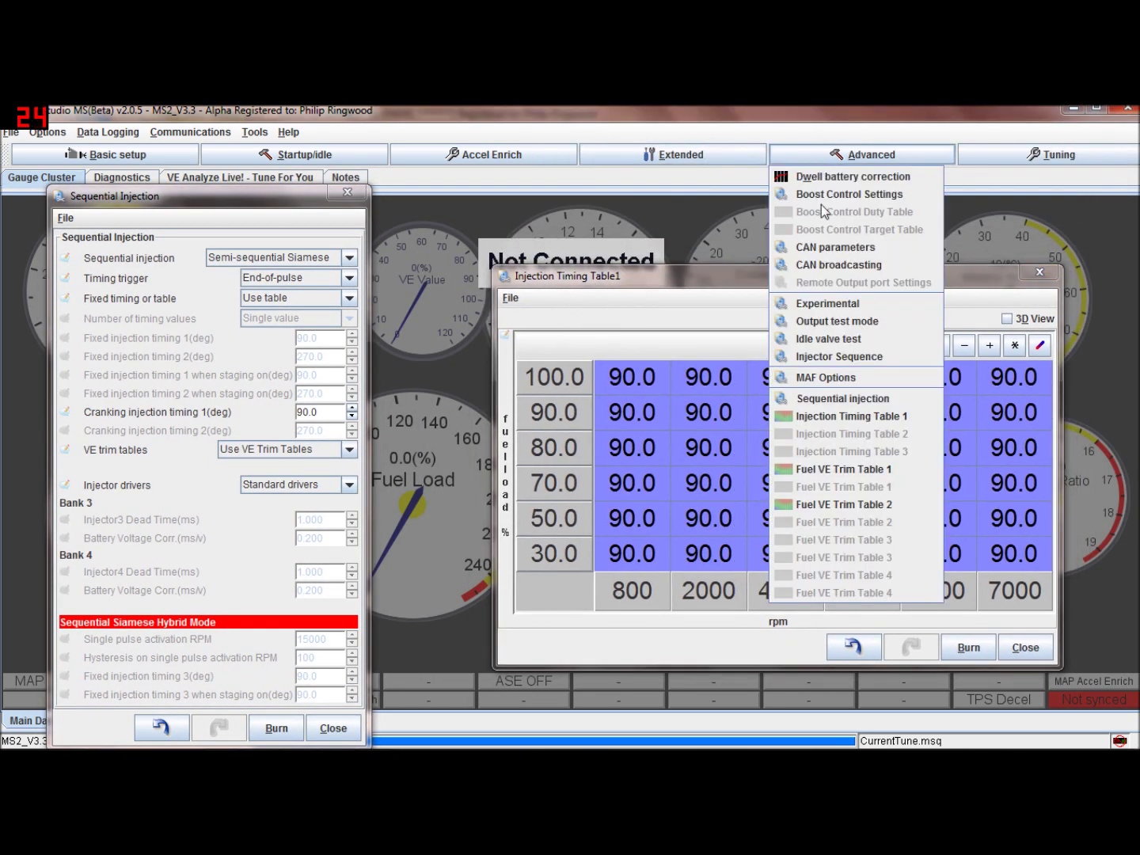
{"action": "left_click", "coordinate": [871, 473]}
{"action": "left_click_drag", "start_coordinate": [893, 386], "coordinate": [602, 205]}
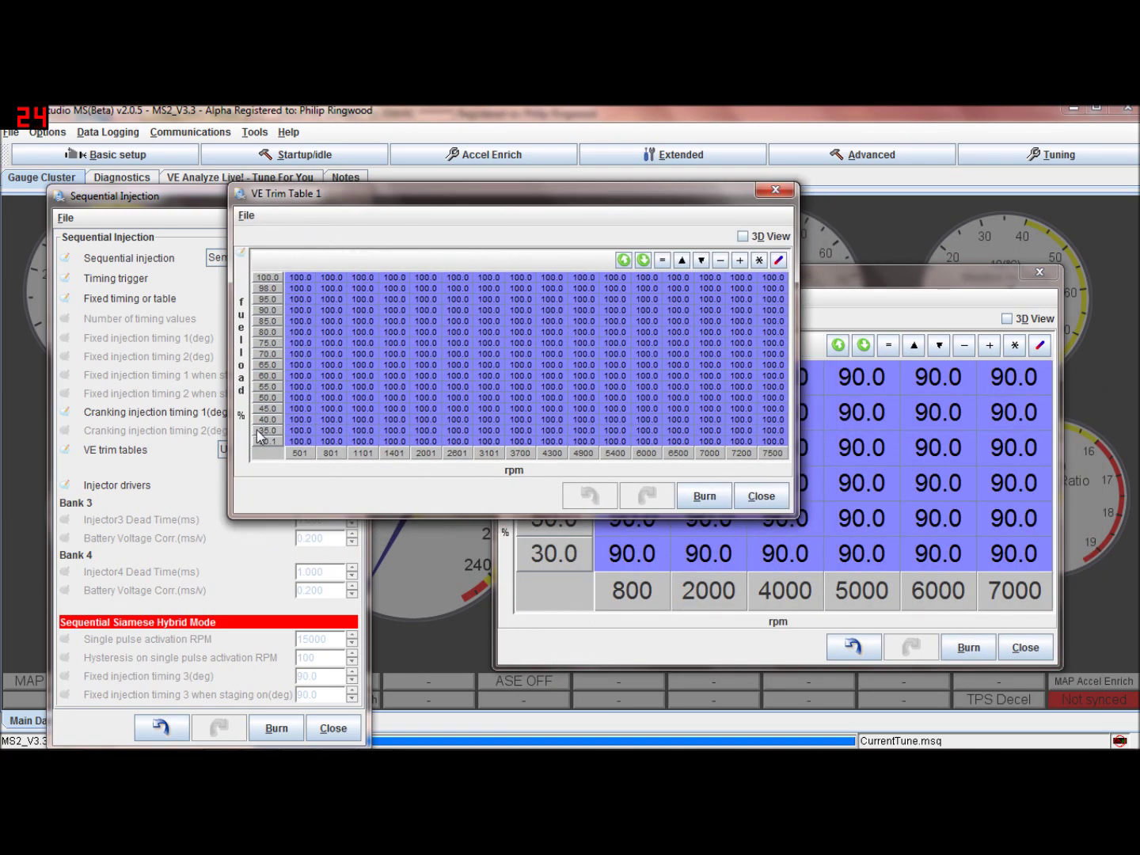
{"action": "left_click", "coordinate": [773, 192]}
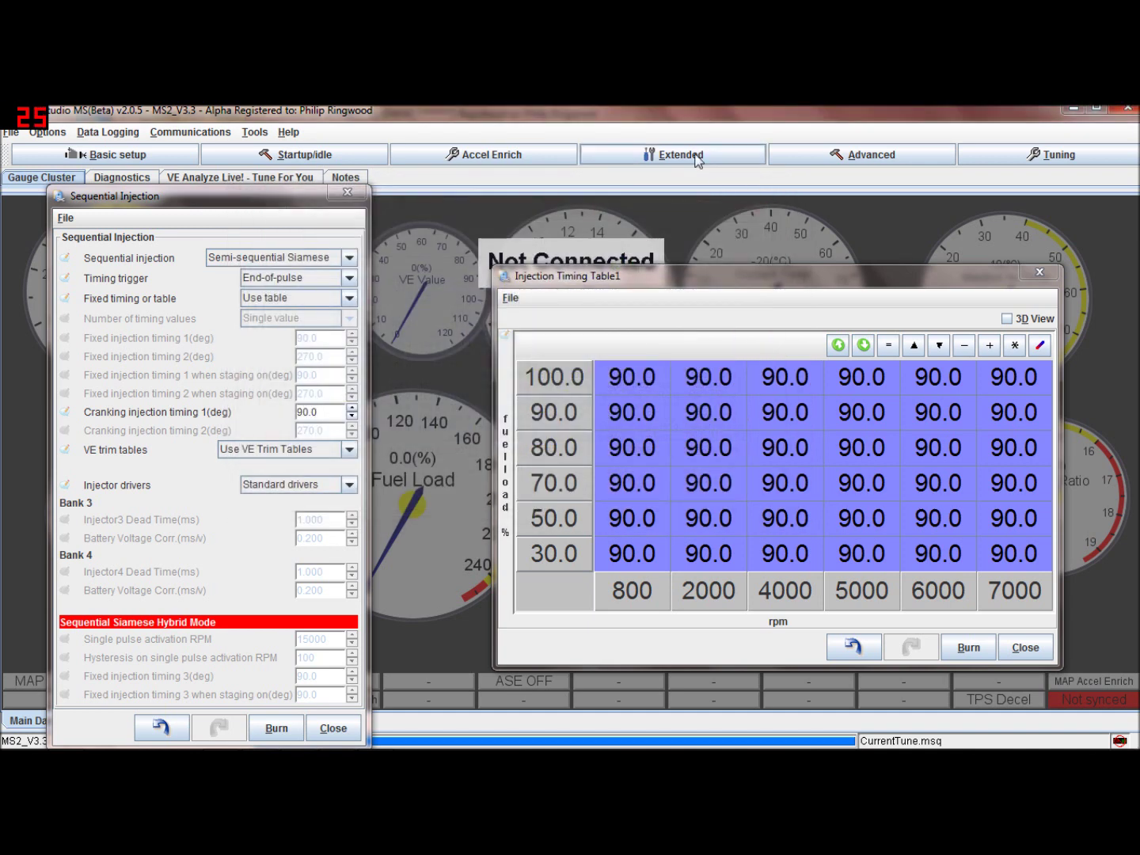
Check which injection timing and fuel VE trim tables are available, and inspect the Injector drivers setting
{"action": "left_click", "coordinate": [680, 154]}
{"action": "left_click", "coordinate": [874, 156]}
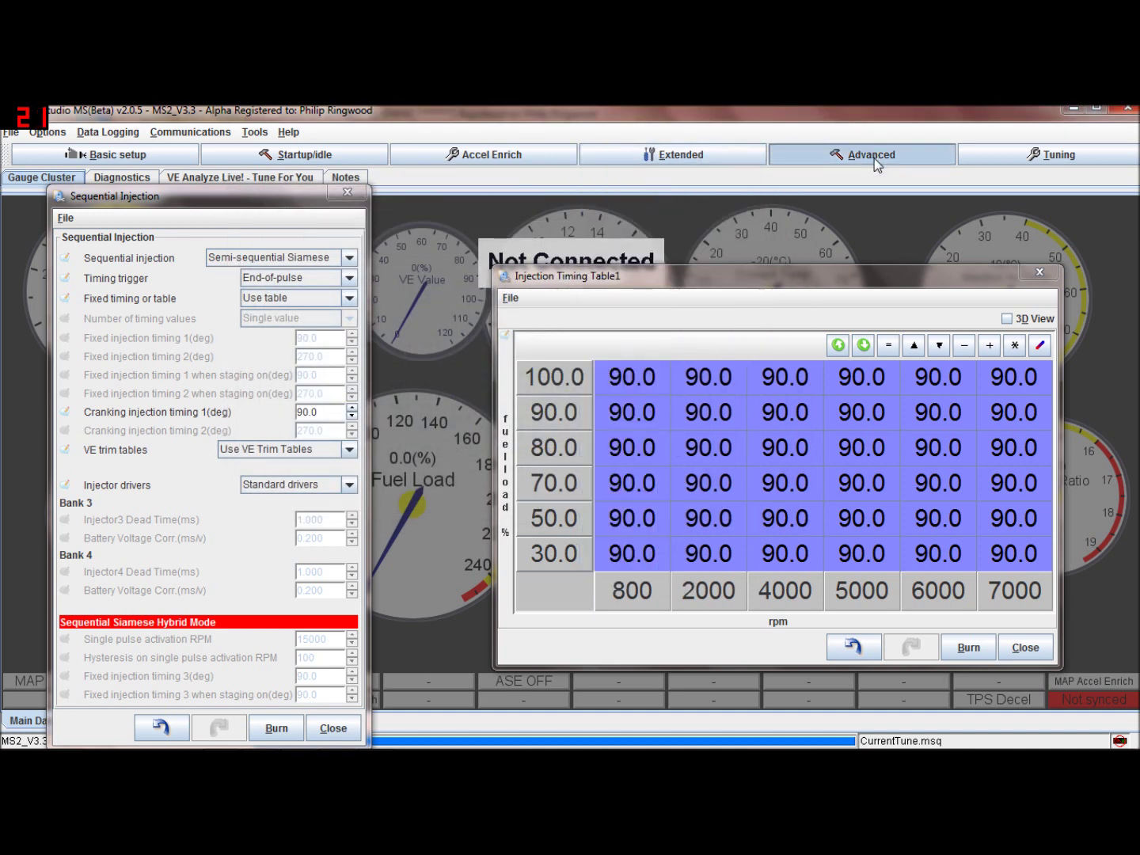
{"action": "left_click", "coordinate": [874, 156]}
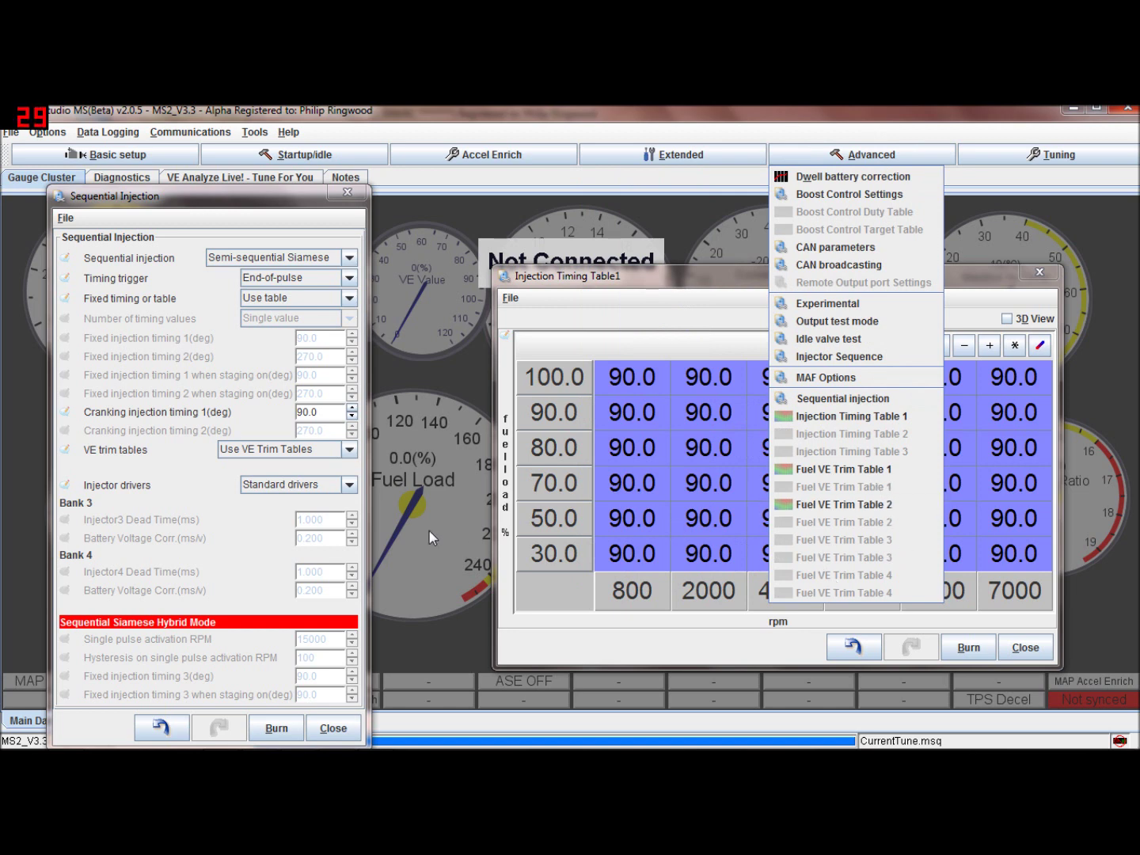
{"action": "left_click", "coordinate": [347, 488]}
{"action": "left_click", "coordinate": [347, 488]}
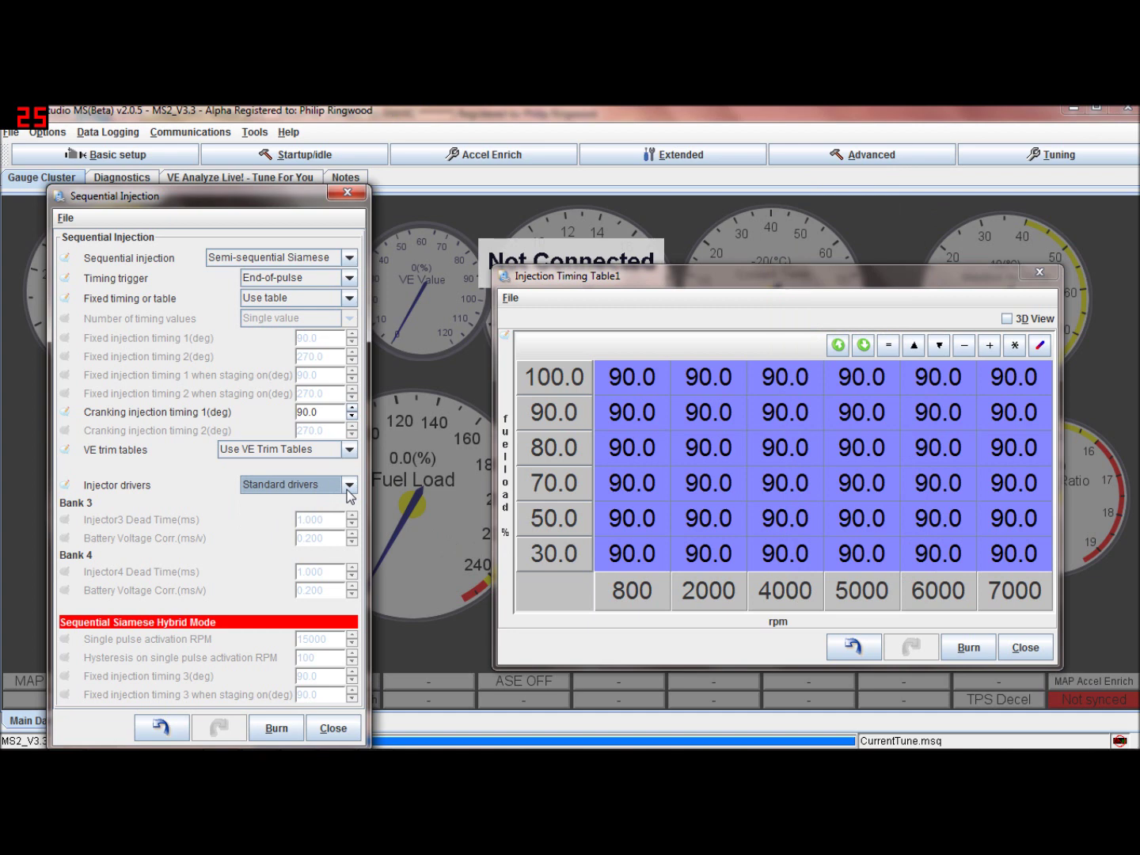
Set Injector drivers to Additional drivers and check which injection timing and fuel VE trim tables are available
{"action": "left_click", "coordinate": [346, 490]}
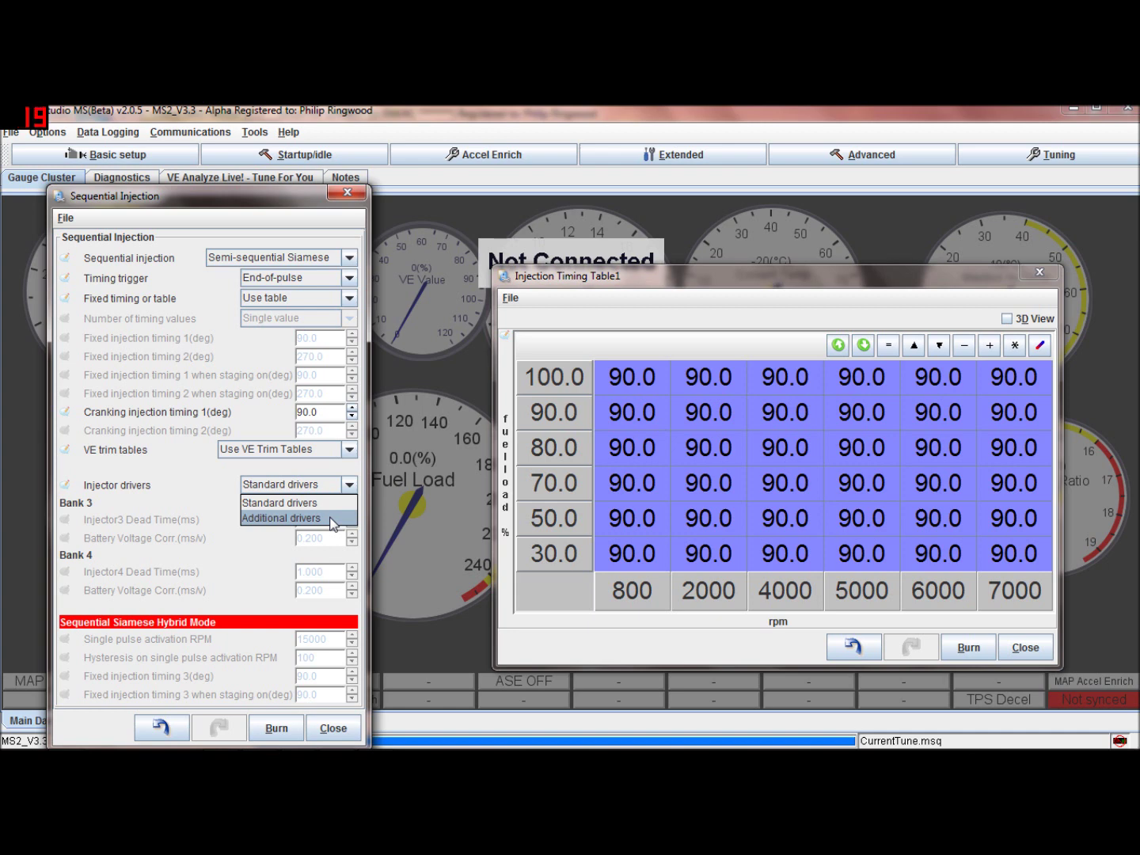
{"action": "left_click", "coordinate": [332, 519]}
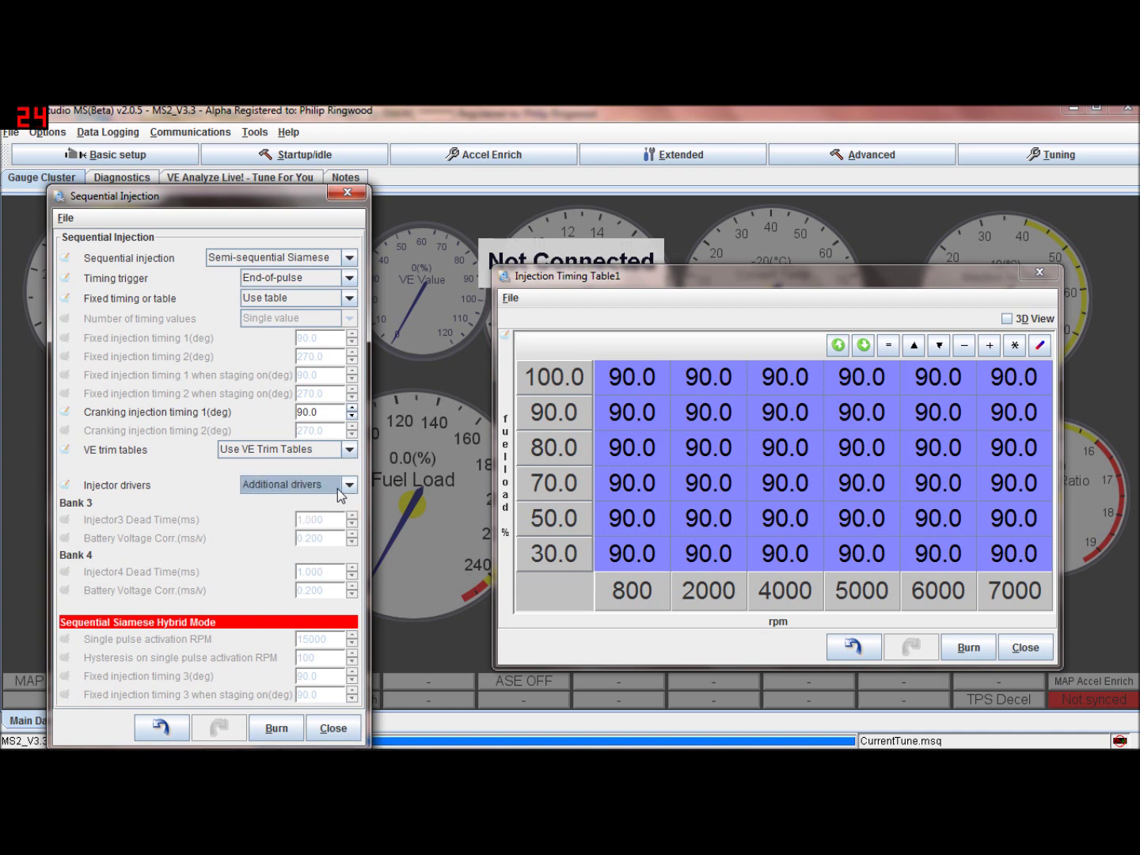
{"action": "left_click", "coordinate": [802, 154]}
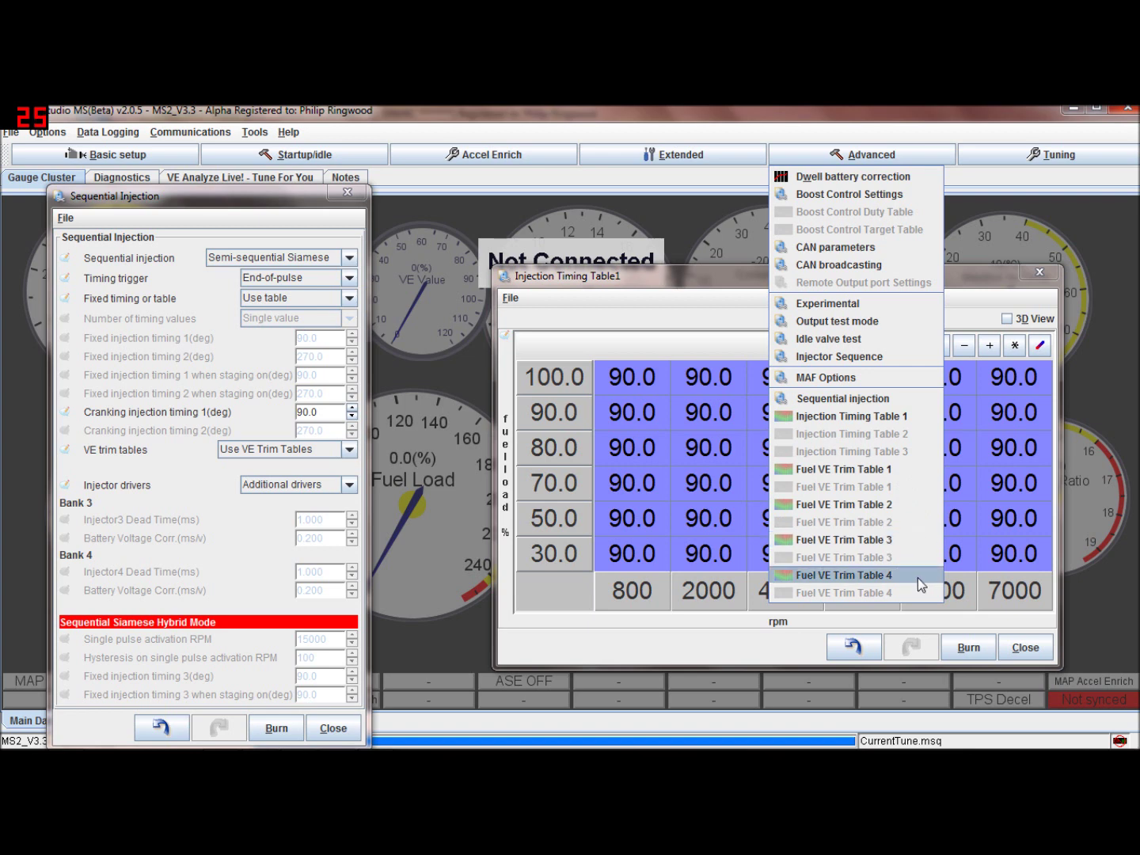
Open Fuel VE Trim Table 2, enlarge its window to examine the fuel load and rpm grid, and close it
{"action": "left_click", "coordinate": [911, 503]}
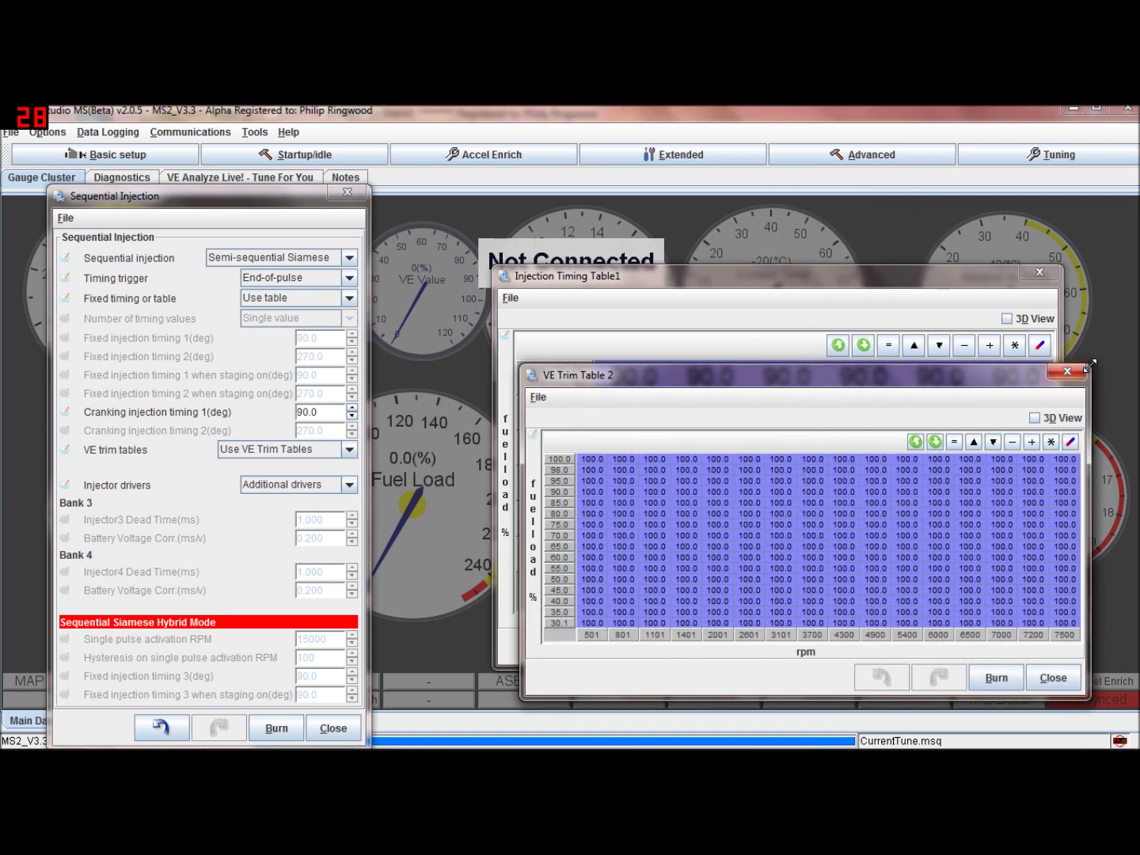
{"action": "left_click_drag", "start_coordinate": [1086, 366], "coordinate": [1130, 275]}
{"action": "left_click_drag", "start_coordinate": [850, 295], "coordinate": [708, 269]}
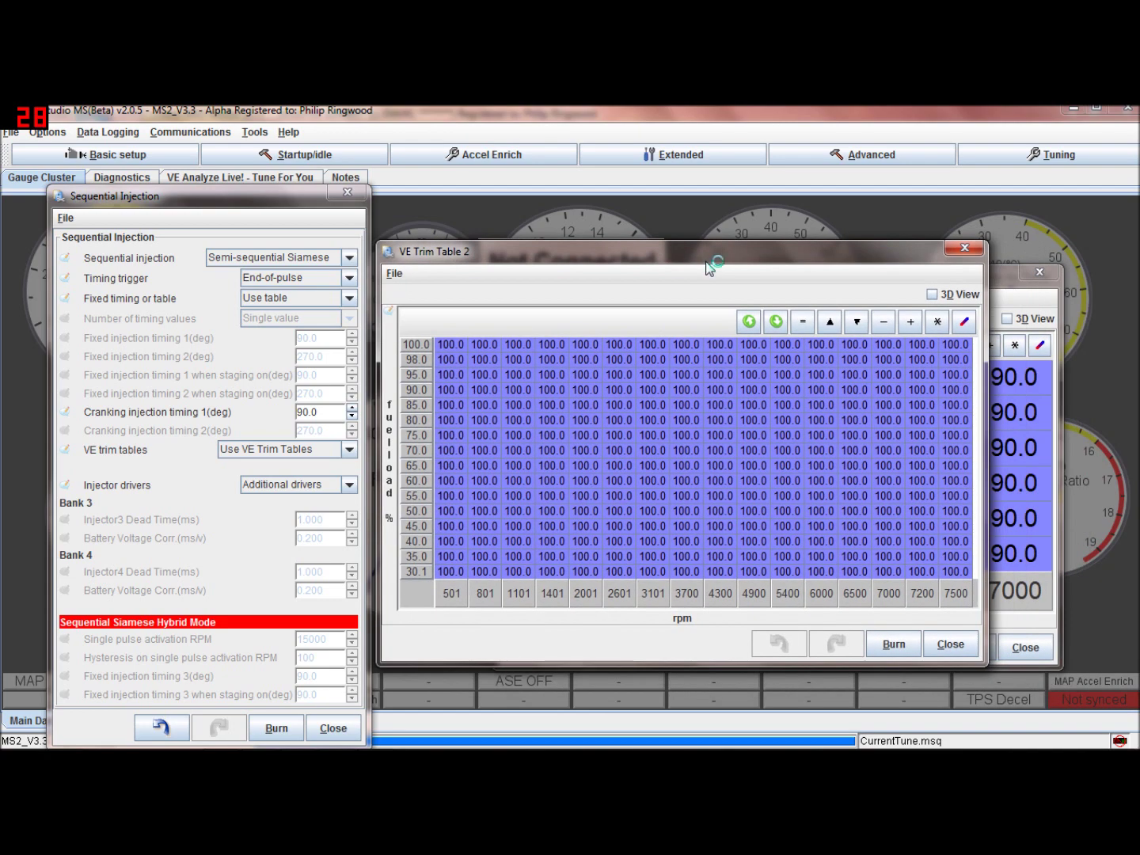
{"action": "left_click", "coordinate": [963, 251]}
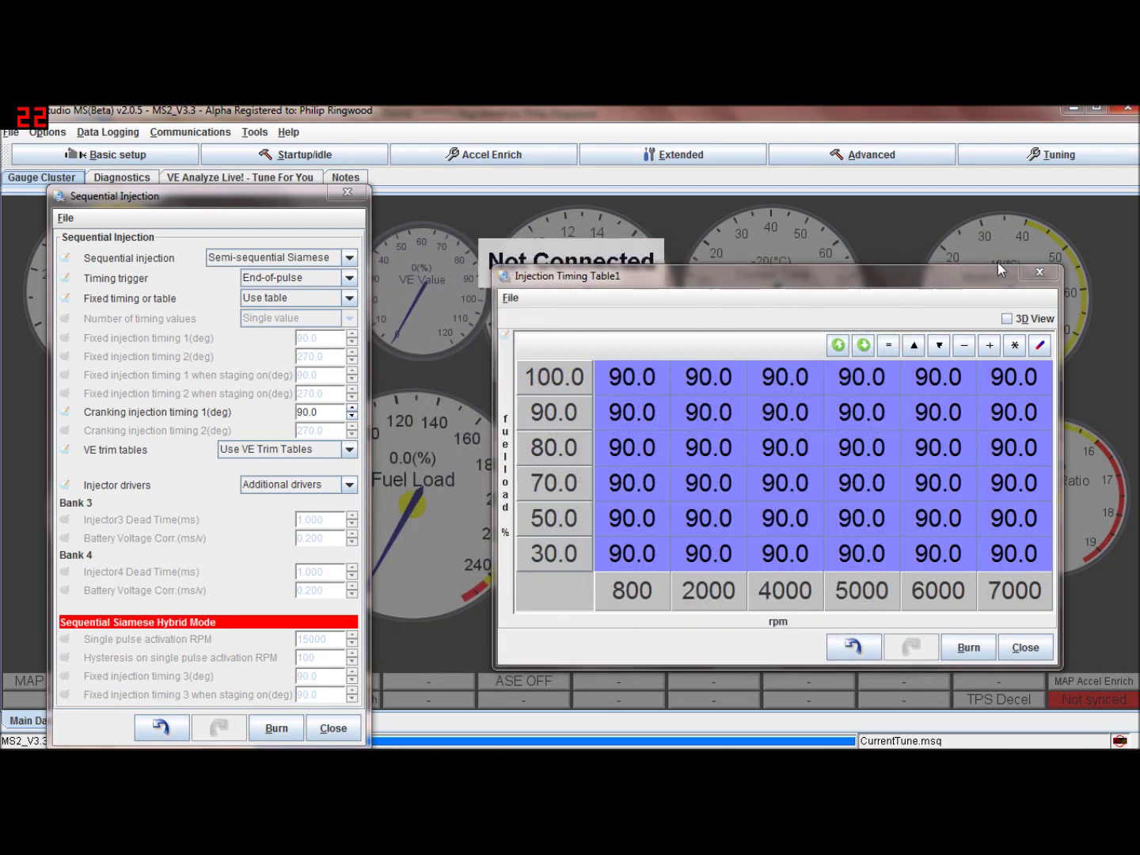
Close Injection Timing Table1 and move the Sequential Injection dialog to the middle of the dashboard
{"action": "left_click", "coordinate": [1044, 271]}
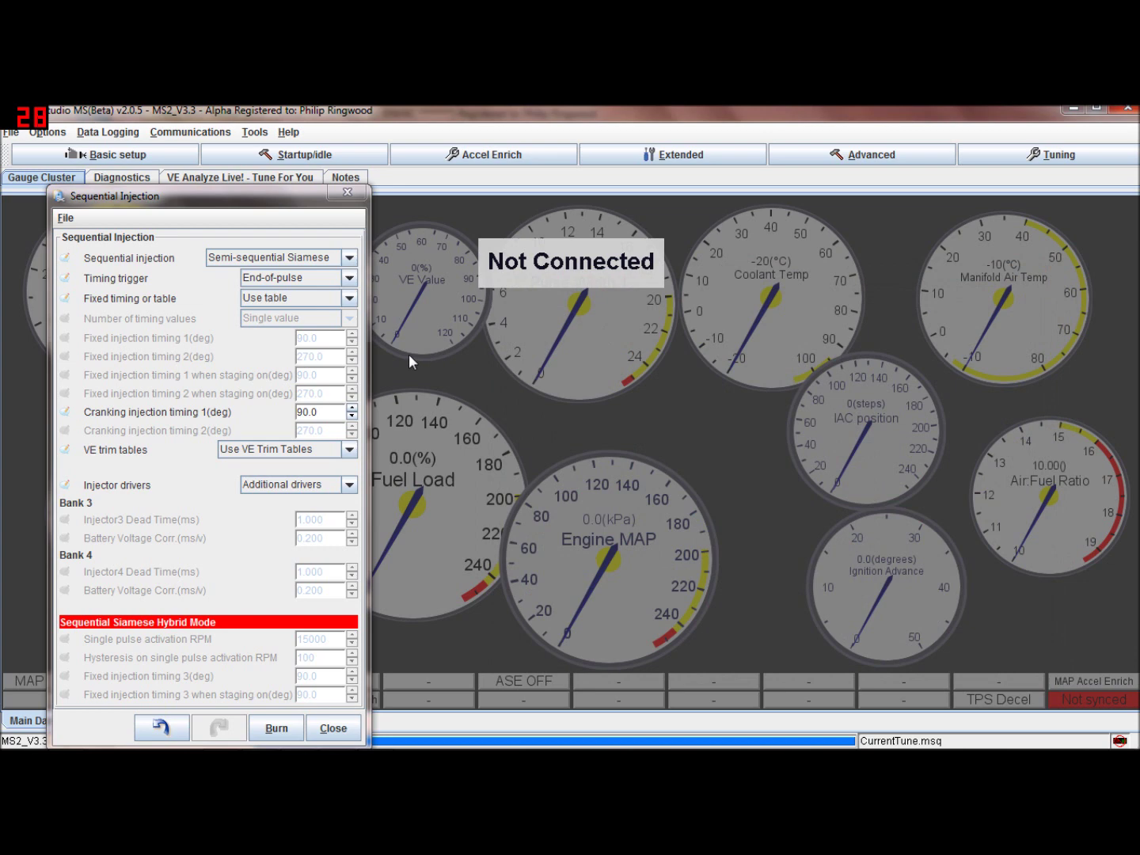
{"action": "left_click_drag", "start_coordinate": [288, 202], "coordinate": [727, 179]}
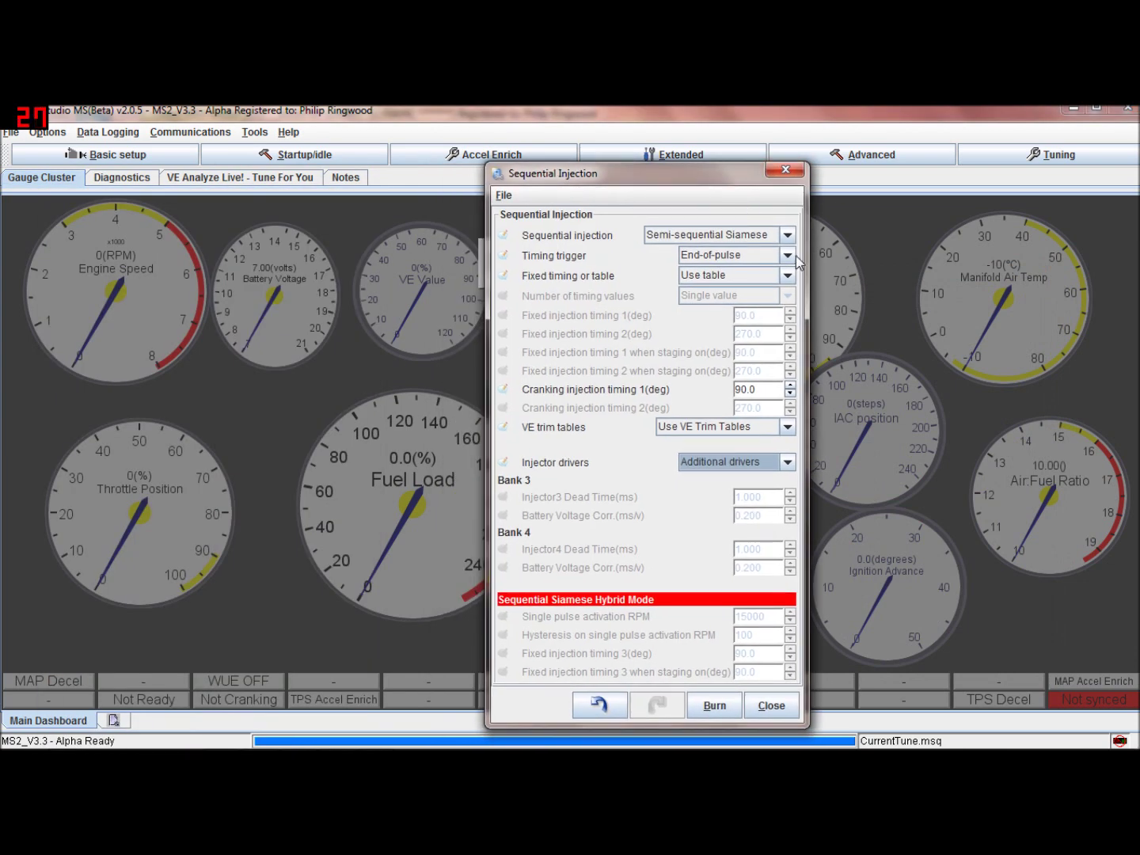
{"action": "left_click_drag", "start_coordinate": [712, 174], "coordinate": [638, 155]}
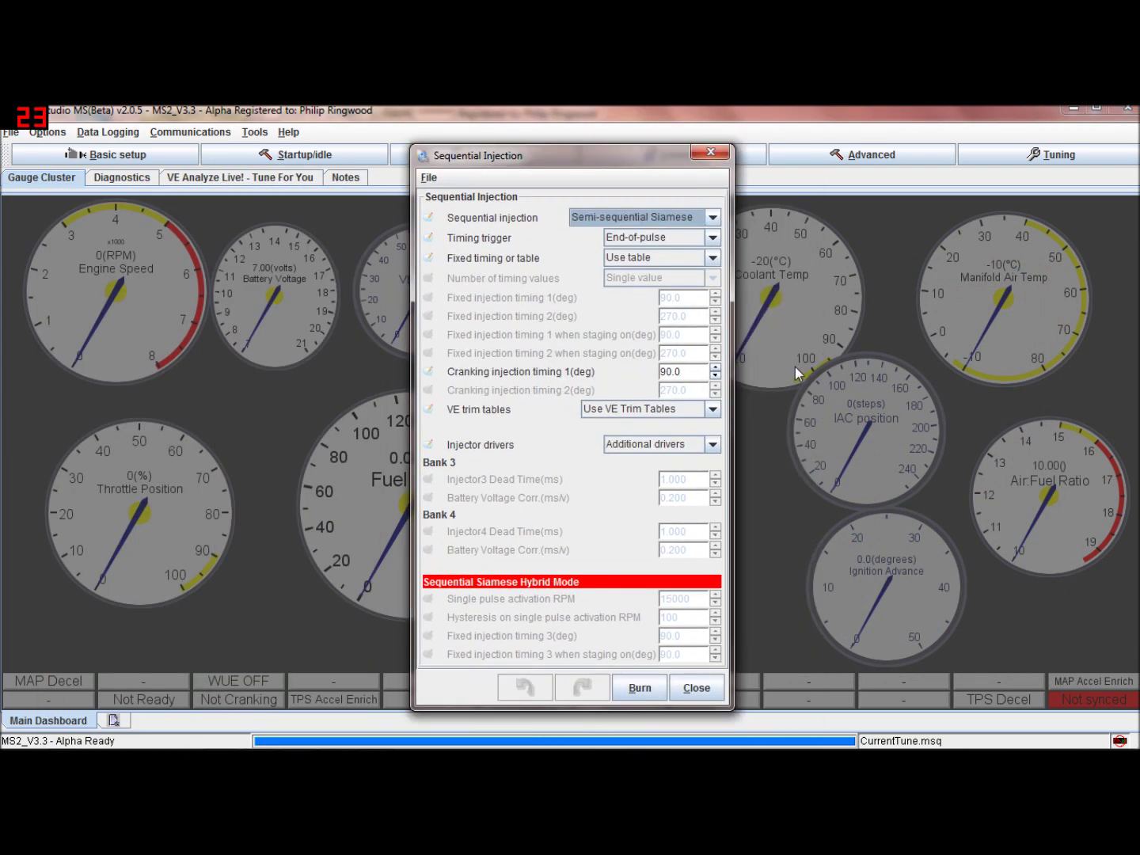
Try Untimed injection and Semi-sequential Siamese as the sequential injection mode, and select Sequential/Semi-sequential
{"action": "left_click", "coordinate": [712, 218]}
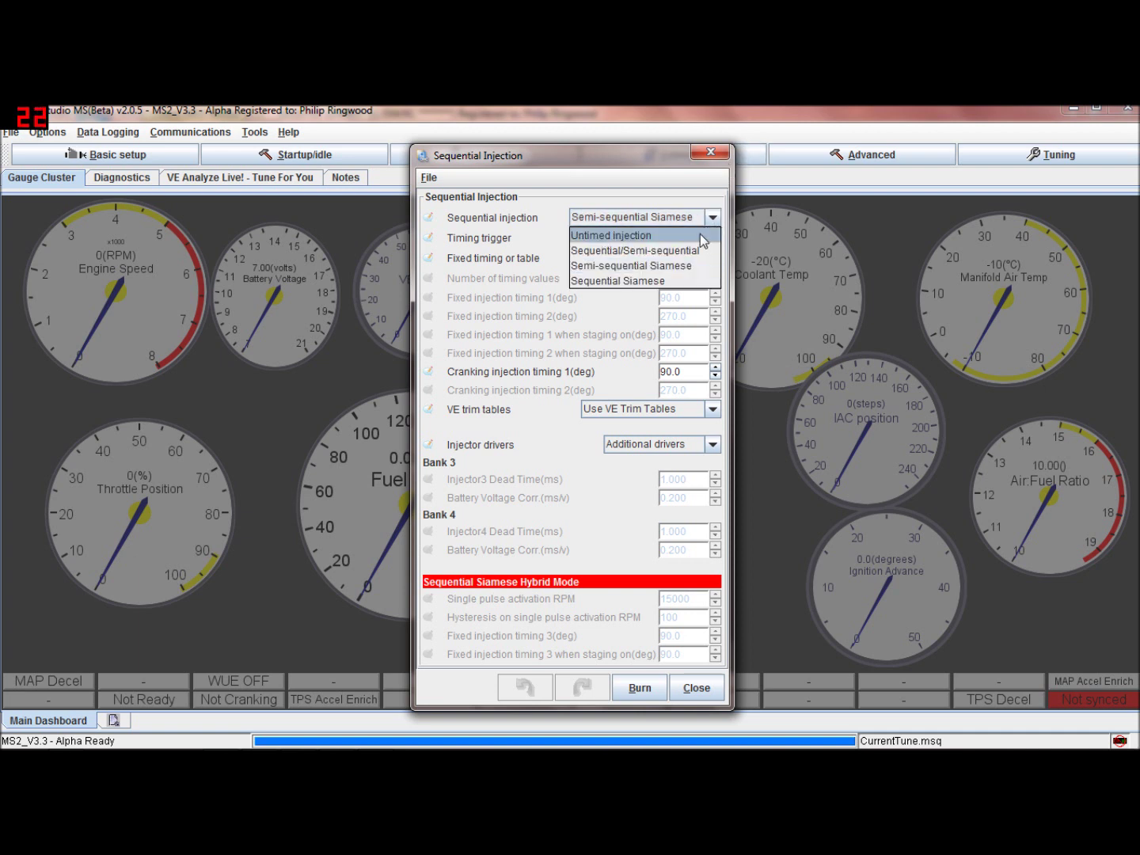
{"action": "left_click", "coordinate": [693, 236]}
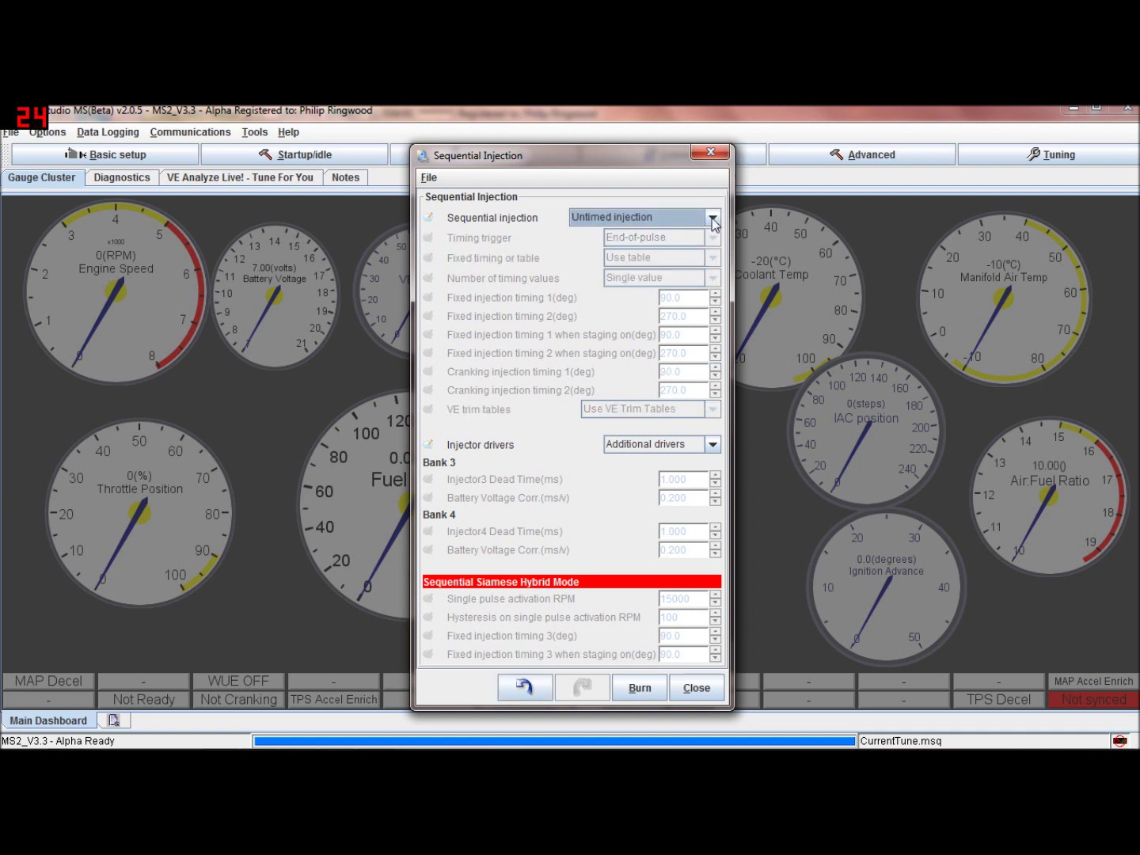
{"action": "left_click", "coordinate": [712, 219]}
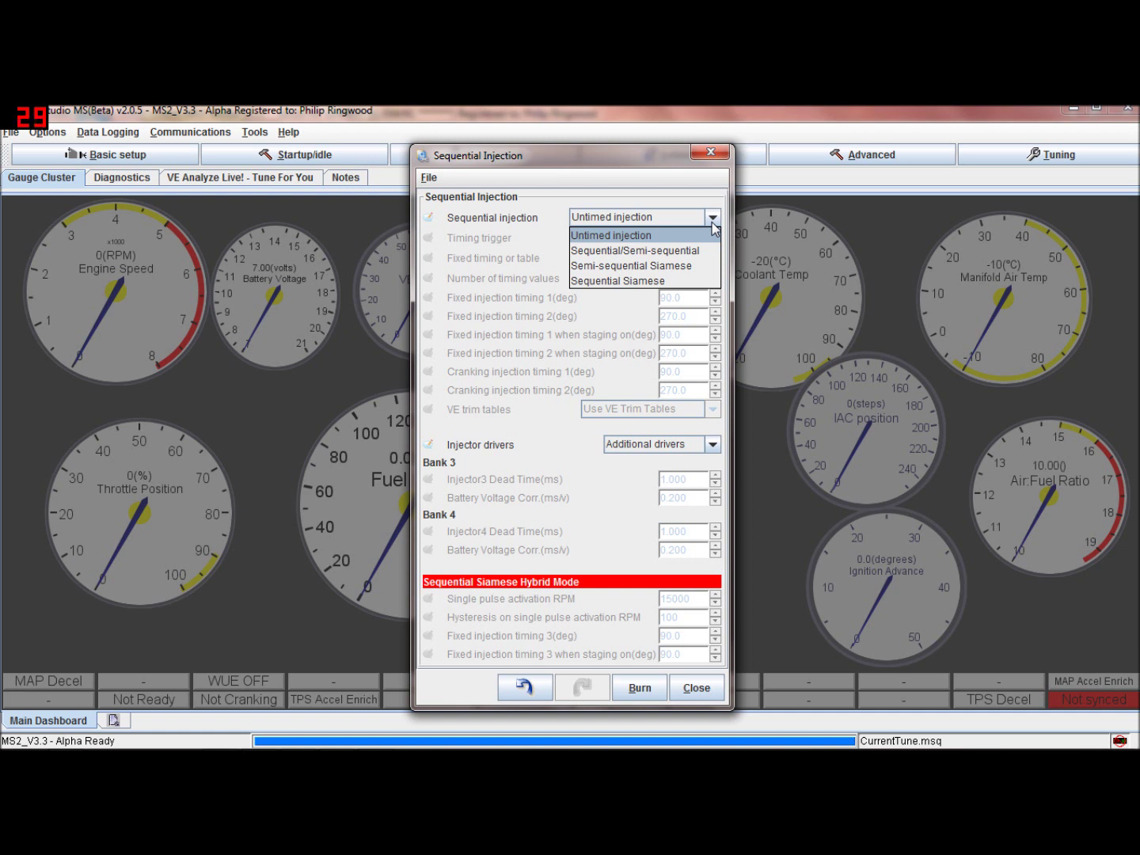
{"action": "left_click", "coordinate": [708, 268]}
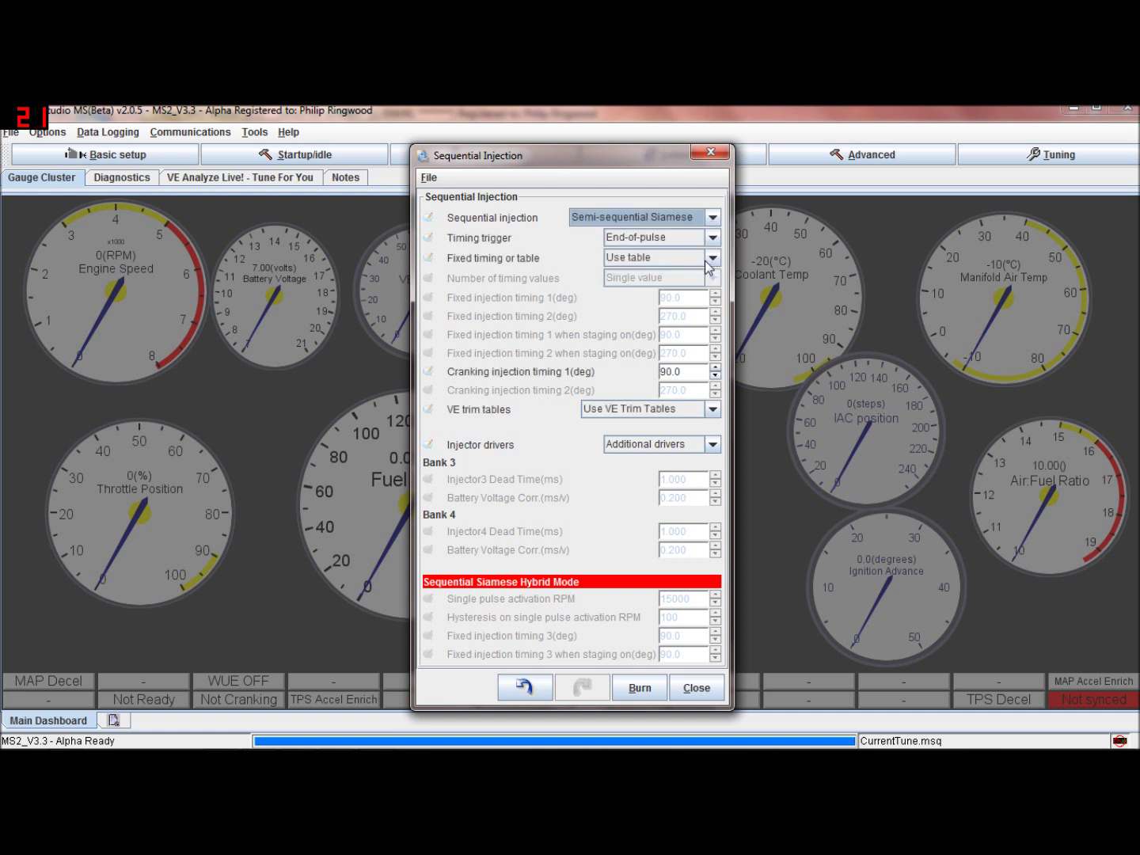
{"action": "left_click", "coordinate": [713, 221]}
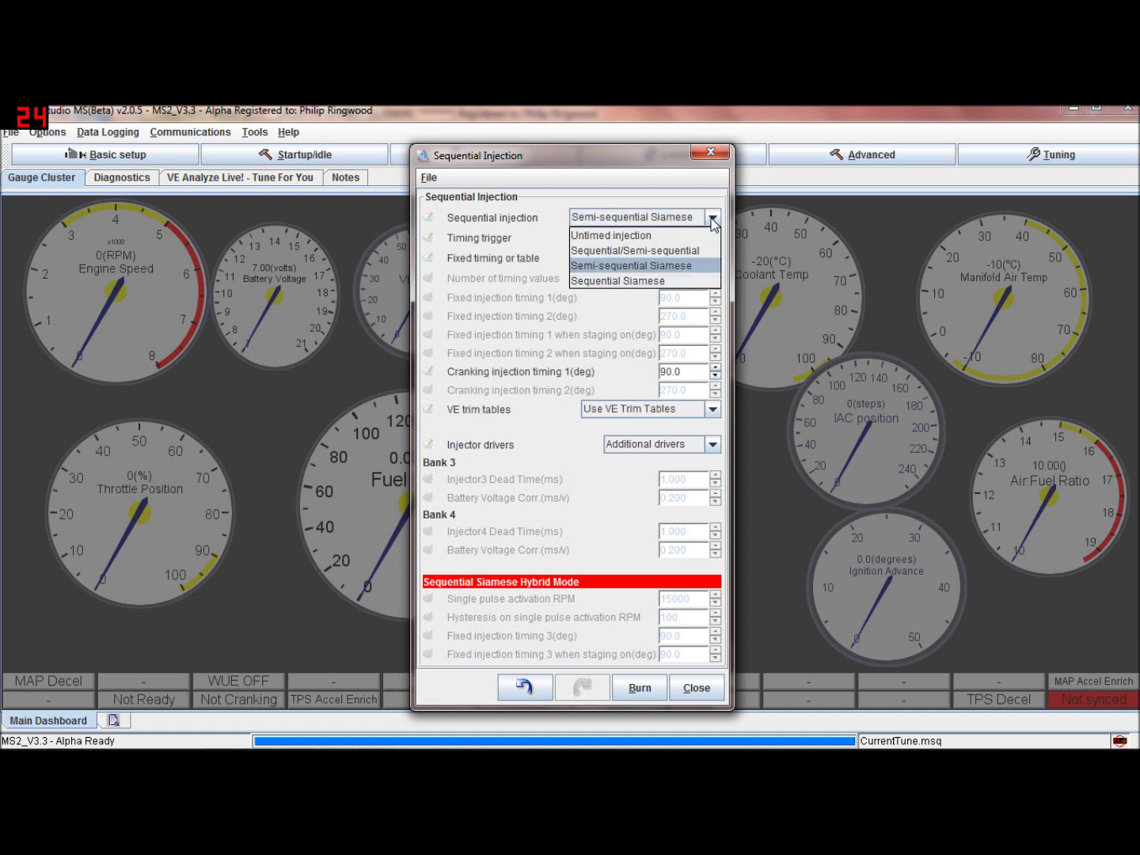
{"action": "left_click", "coordinate": [692, 250]}
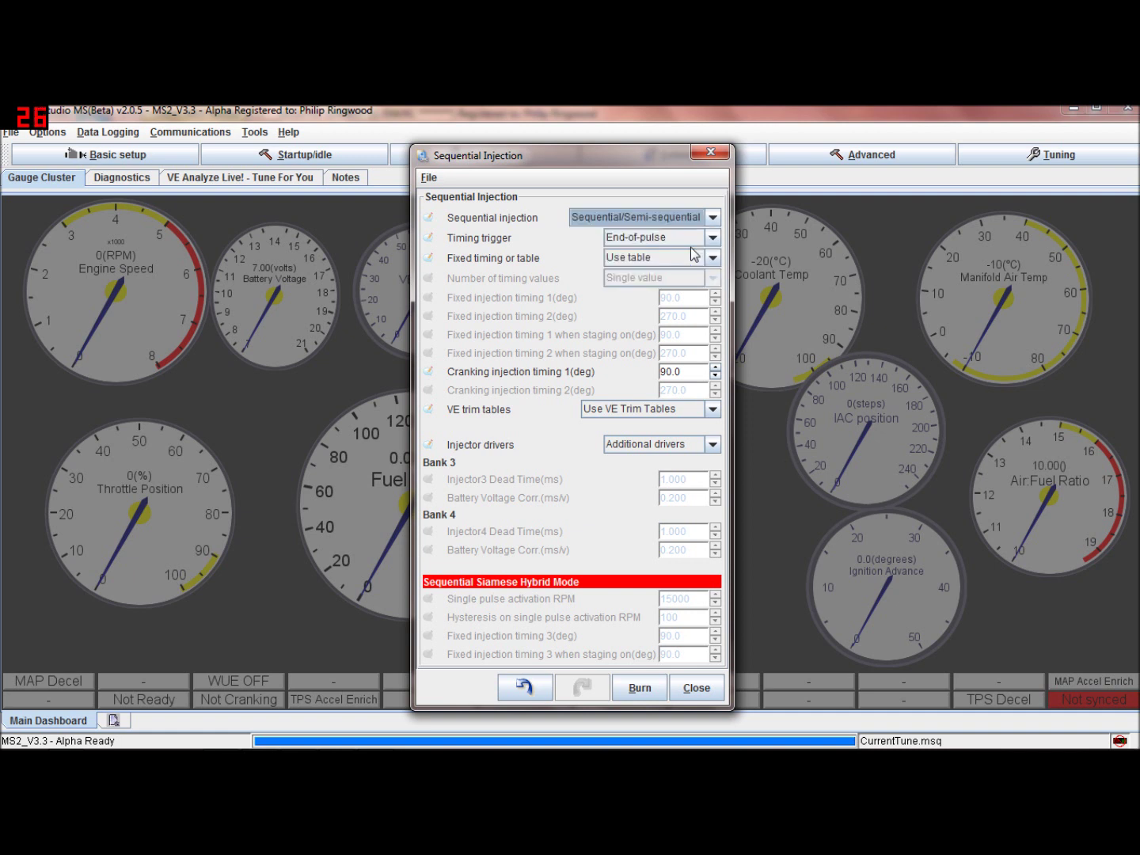
Set Injector drivers to Standard drivers and VE trim tables to Don't use VE Trim Tables, keeping Use table for the timing
{"action": "left_click", "coordinate": [714, 445]}
{"action": "left_click", "coordinate": [706, 462]}
{"action": "left_click", "coordinate": [715, 410]}
{"action": "left_click", "coordinate": [710, 428]}
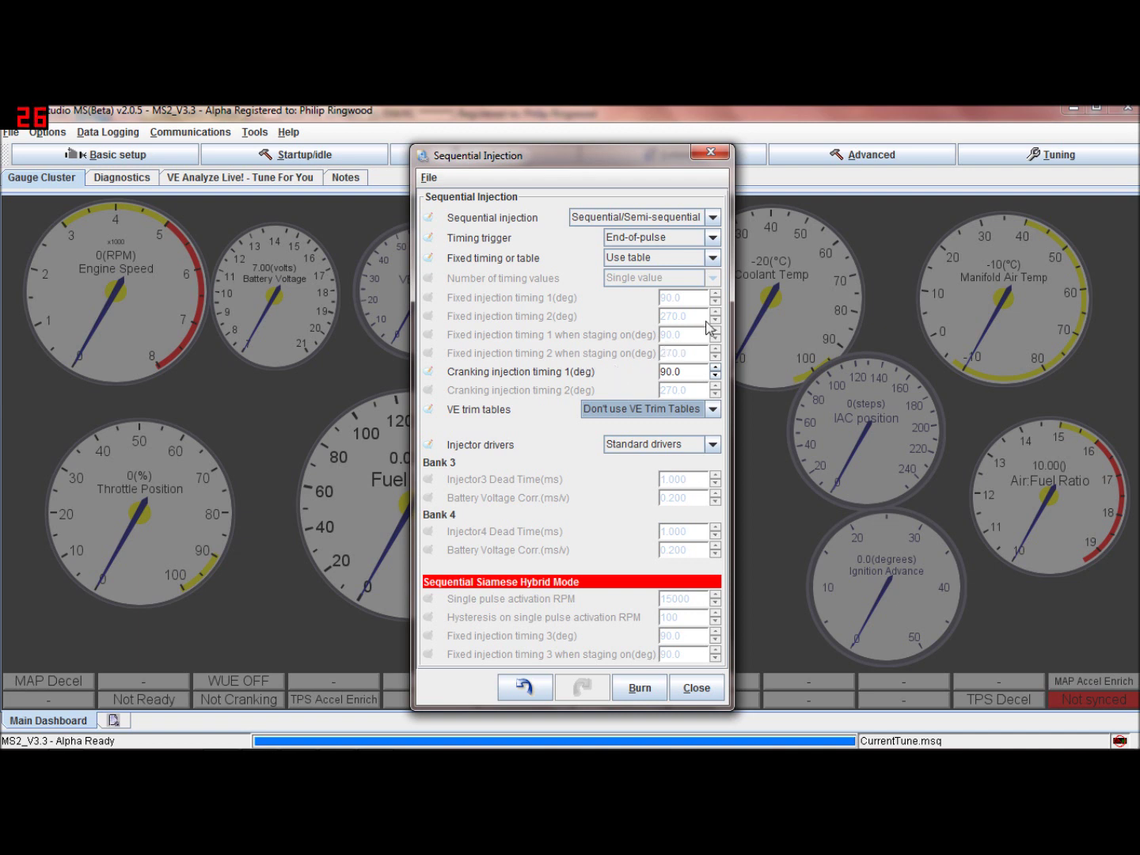
{"action": "left_click", "coordinate": [715, 262]}
{"action": "left_click", "coordinate": [715, 259]}
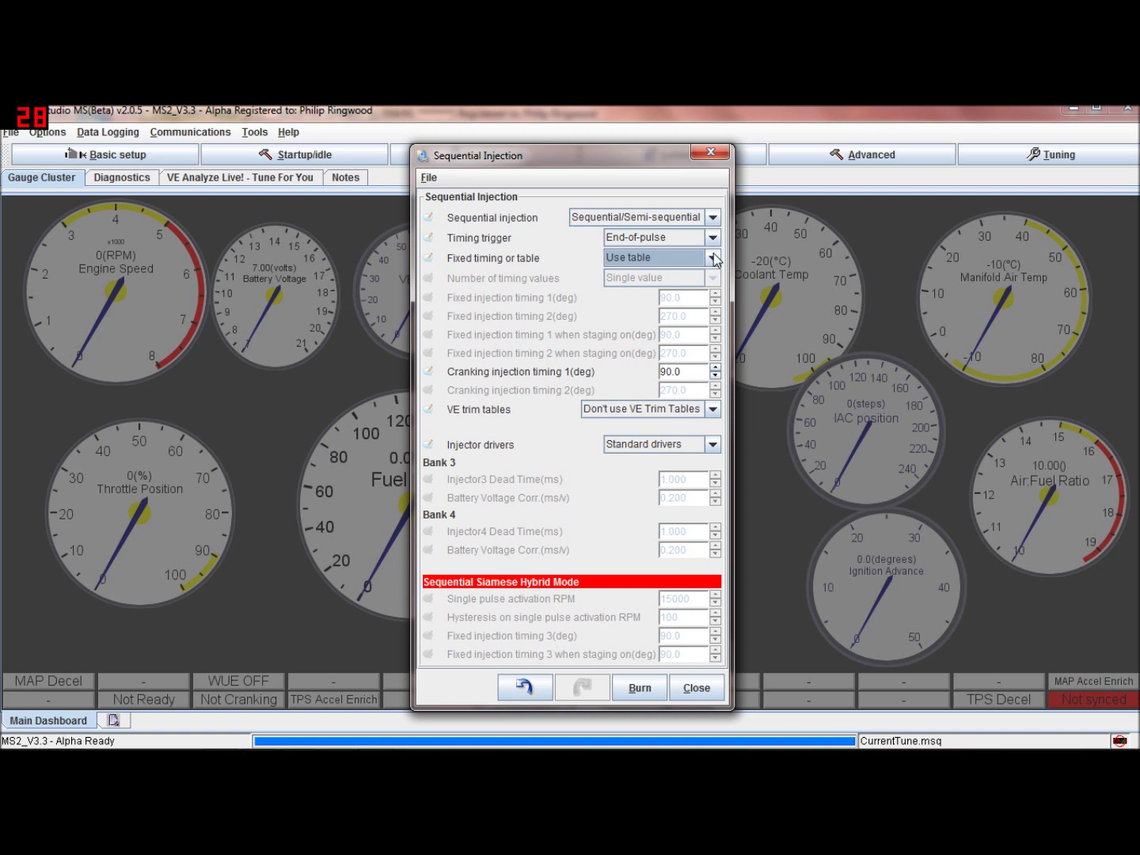
Switch Sequential injection to Untimed injection and back to Sequential/Semi-sequential, and close the Sequential Injection dialog
{"action": "left_click", "coordinate": [709, 221]}
{"action": "left_click", "coordinate": [697, 237]}
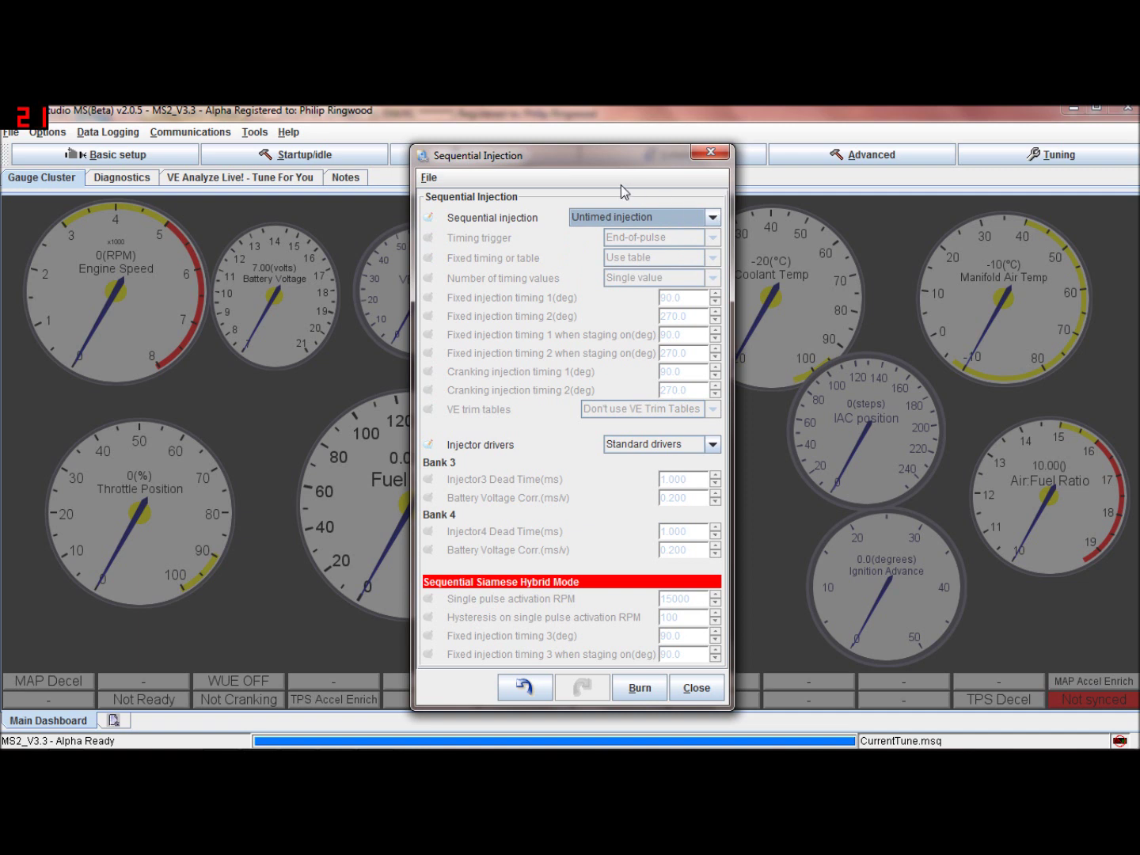
{"action": "left_click_drag", "start_coordinate": [622, 162], "coordinate": [576, 154]}
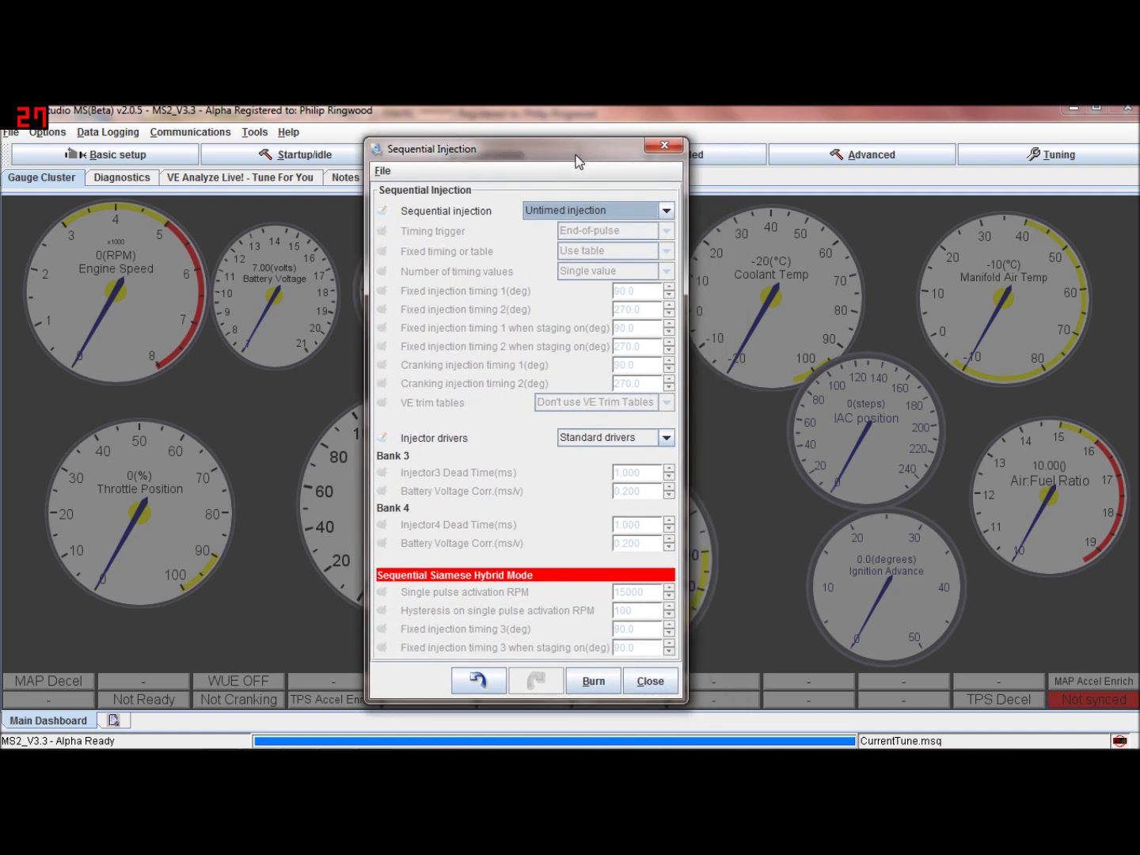
{"action": "left_click", "coordinate": [668, 212]}
{"action": "left_click", "coordinate": [659, 240]}
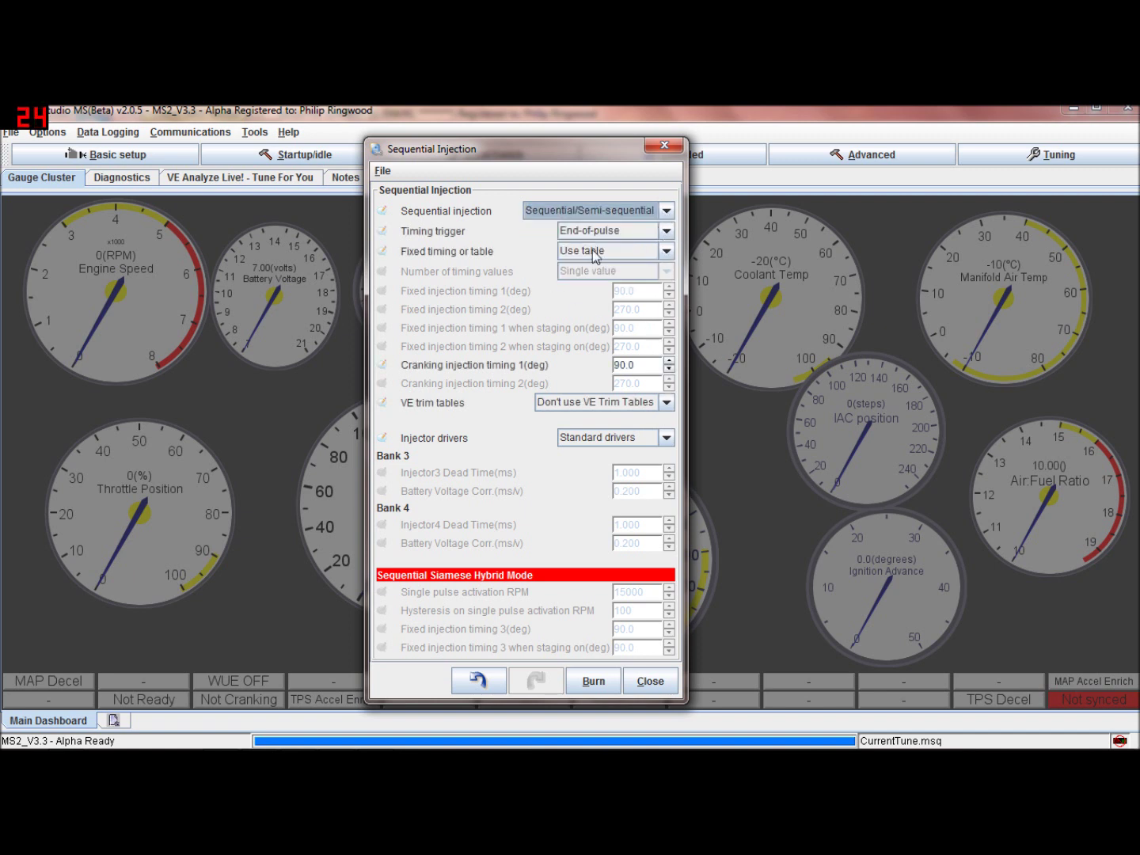
{"action": "left_click", "coordinate": [668, 211]}
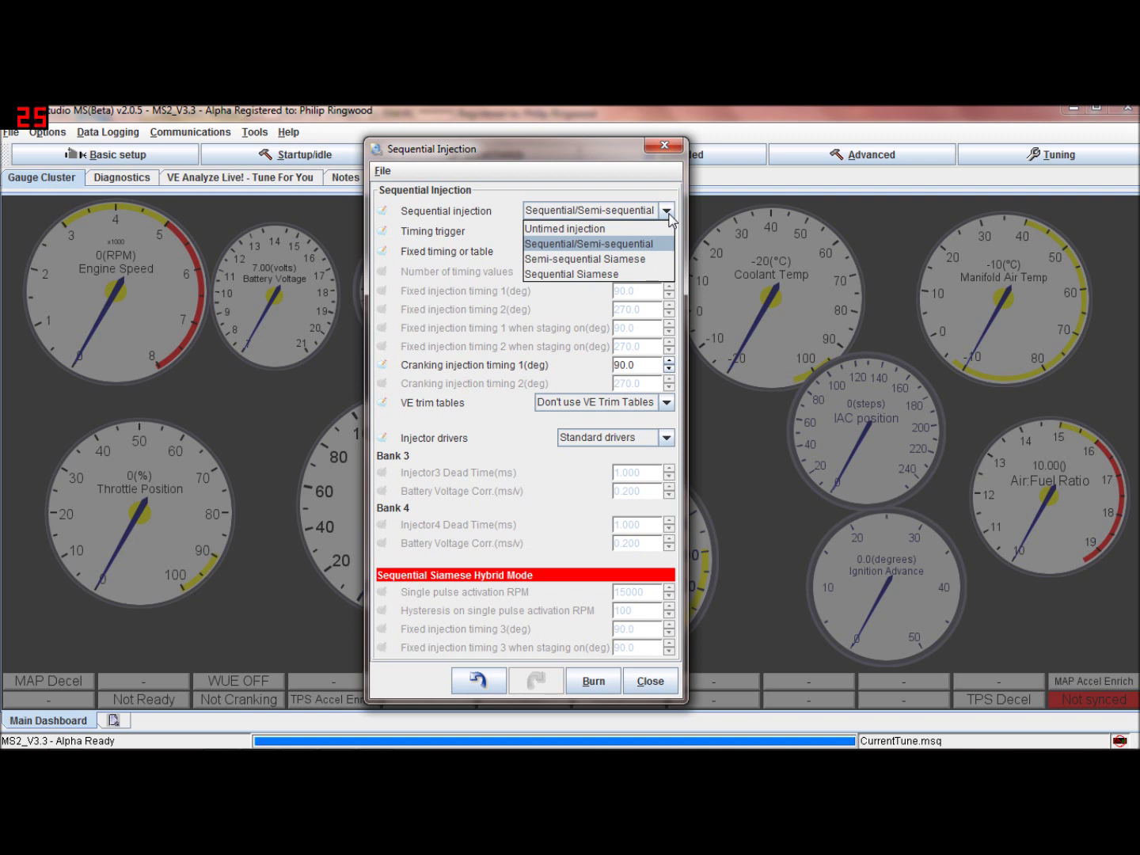
{"action": "left_click", "coordinate": [669, 217]}
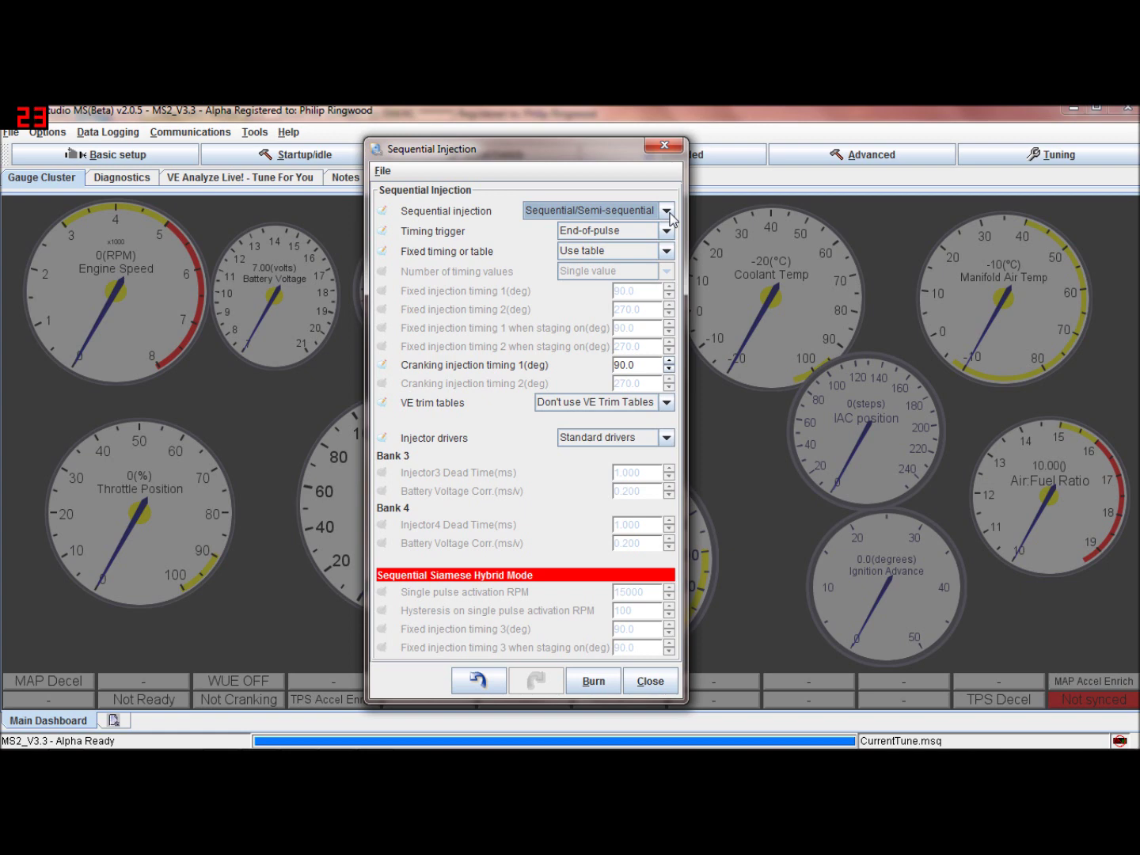
{"action": "left_click", "coordinate": [673, 143]}
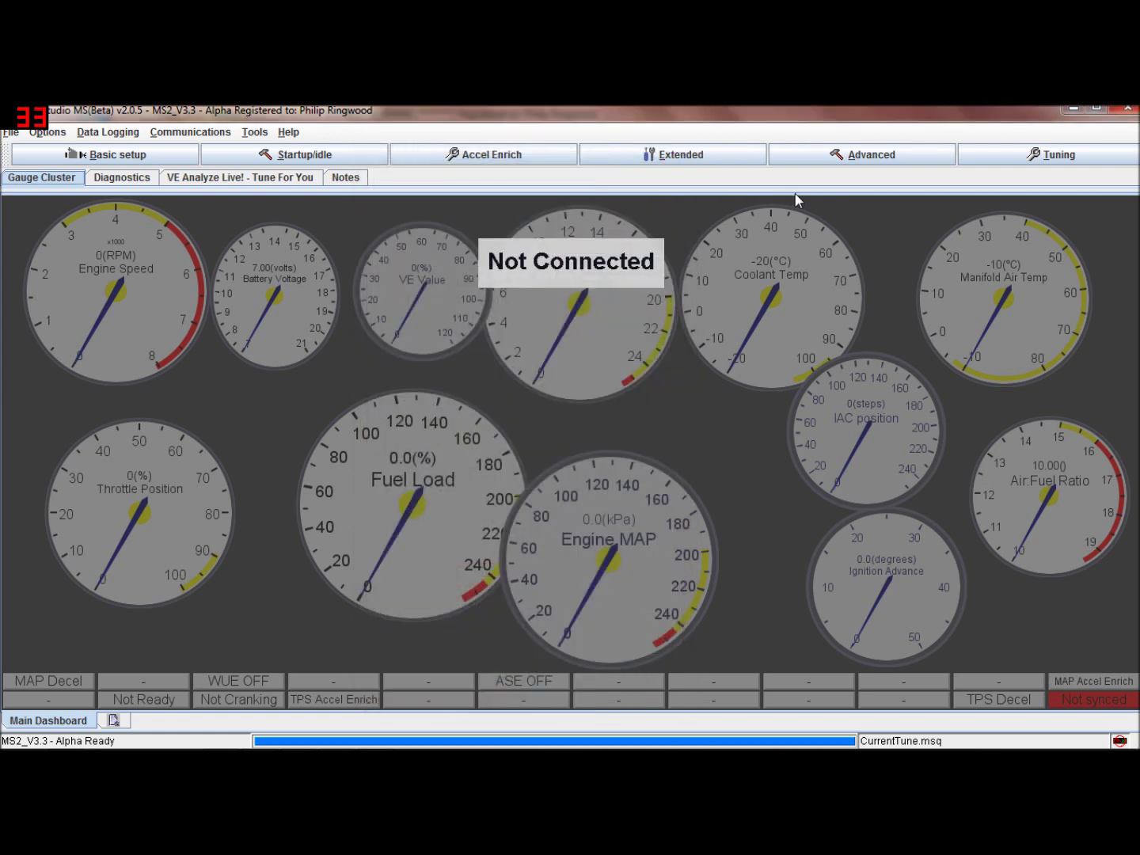
Reopen the Sequential Injection settings and set Sequential injection to Semi-sequential Siamese
{"action": "left_click", "coordinate": [802, 157]}
{"action": "mouse_move", "coordinate": [751, 159]}
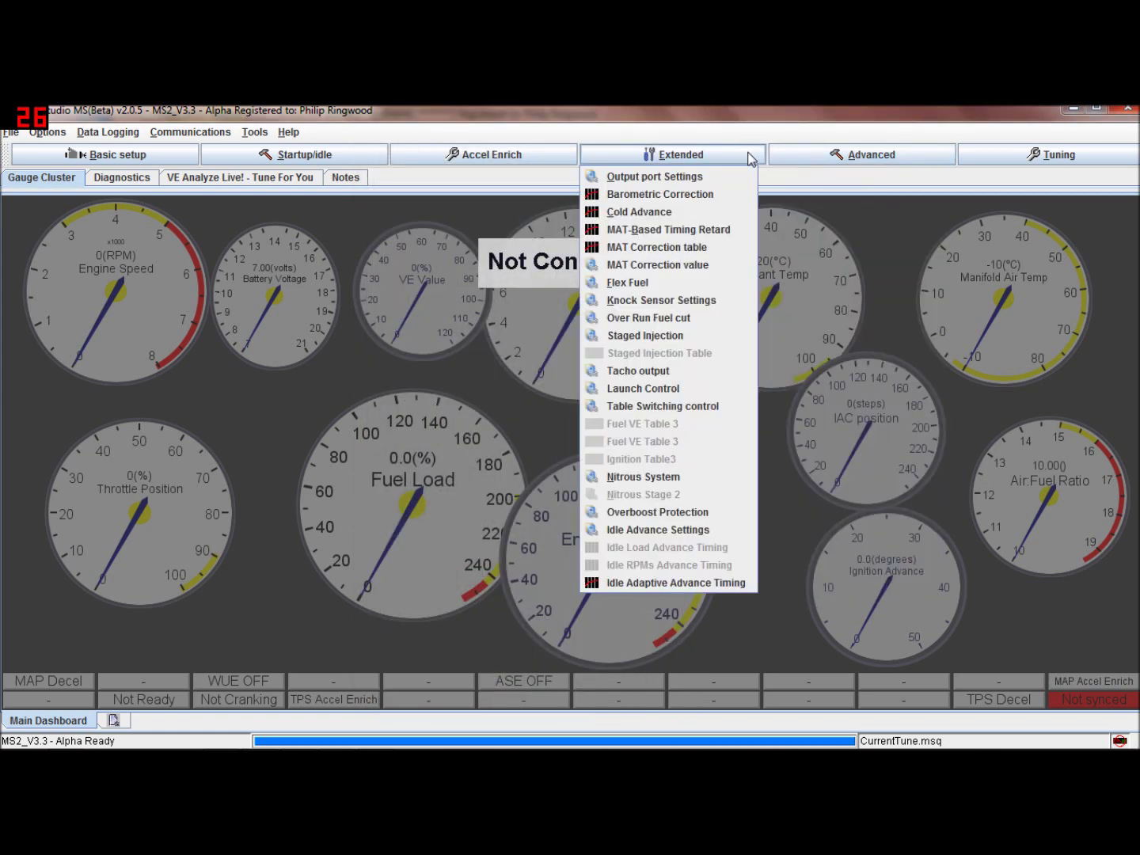
{"action": "left_click", "coordinate": [713, 218]}
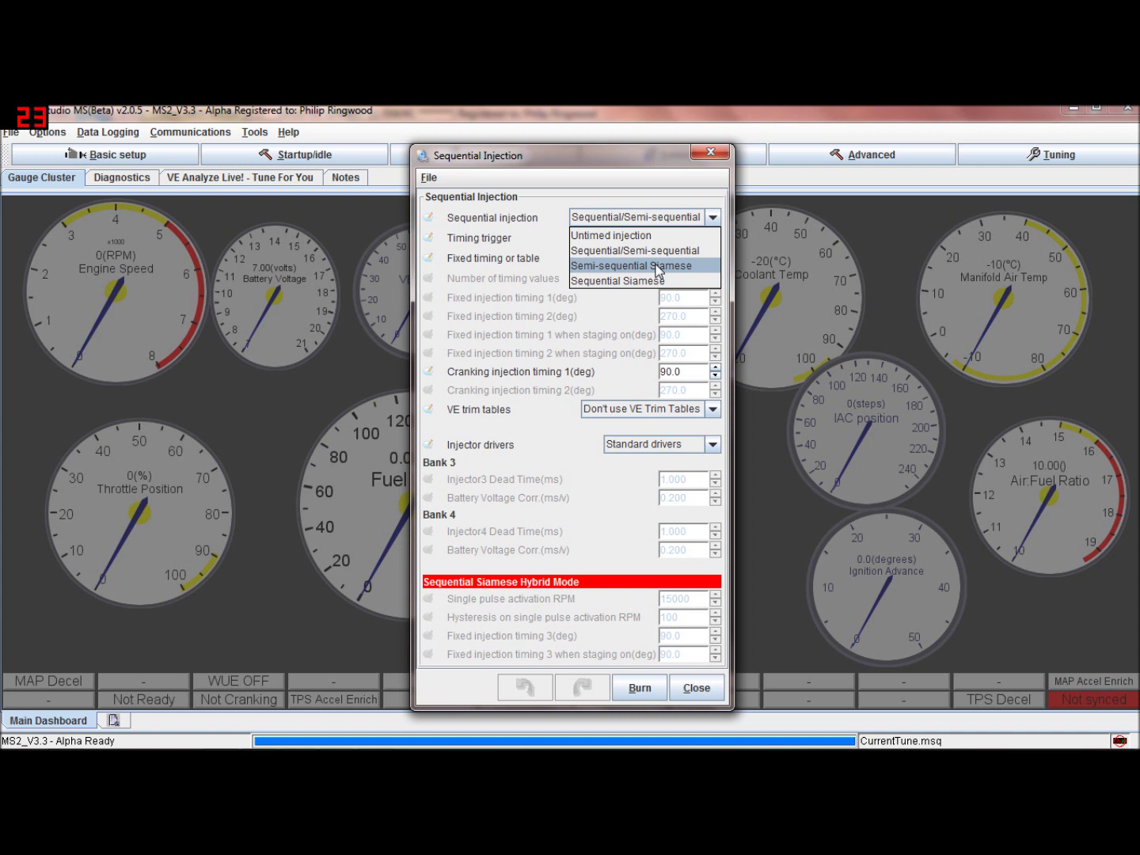
{"action": "left_click", "coordinate": [657, 267]}
{"action": "left_click", "coordinate": [714, 220]}
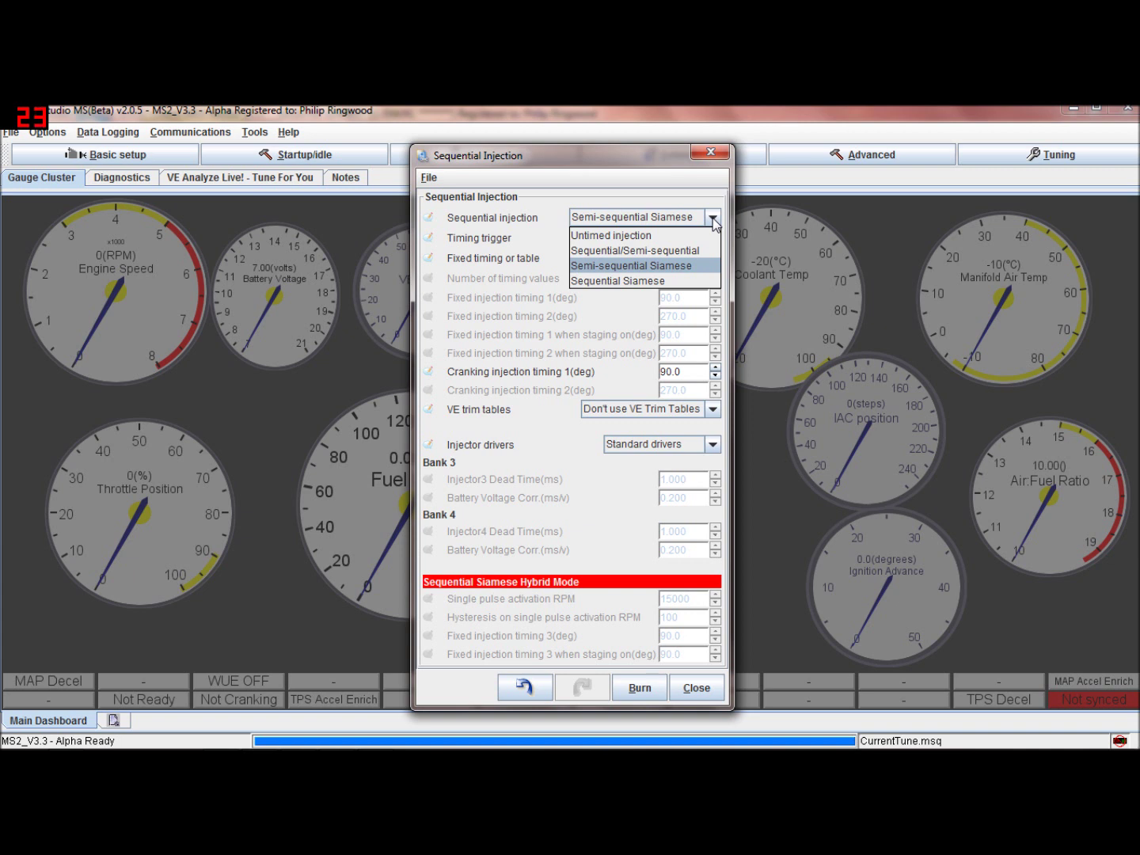
{"action": "left_click", "coordinate": [692, 266]}
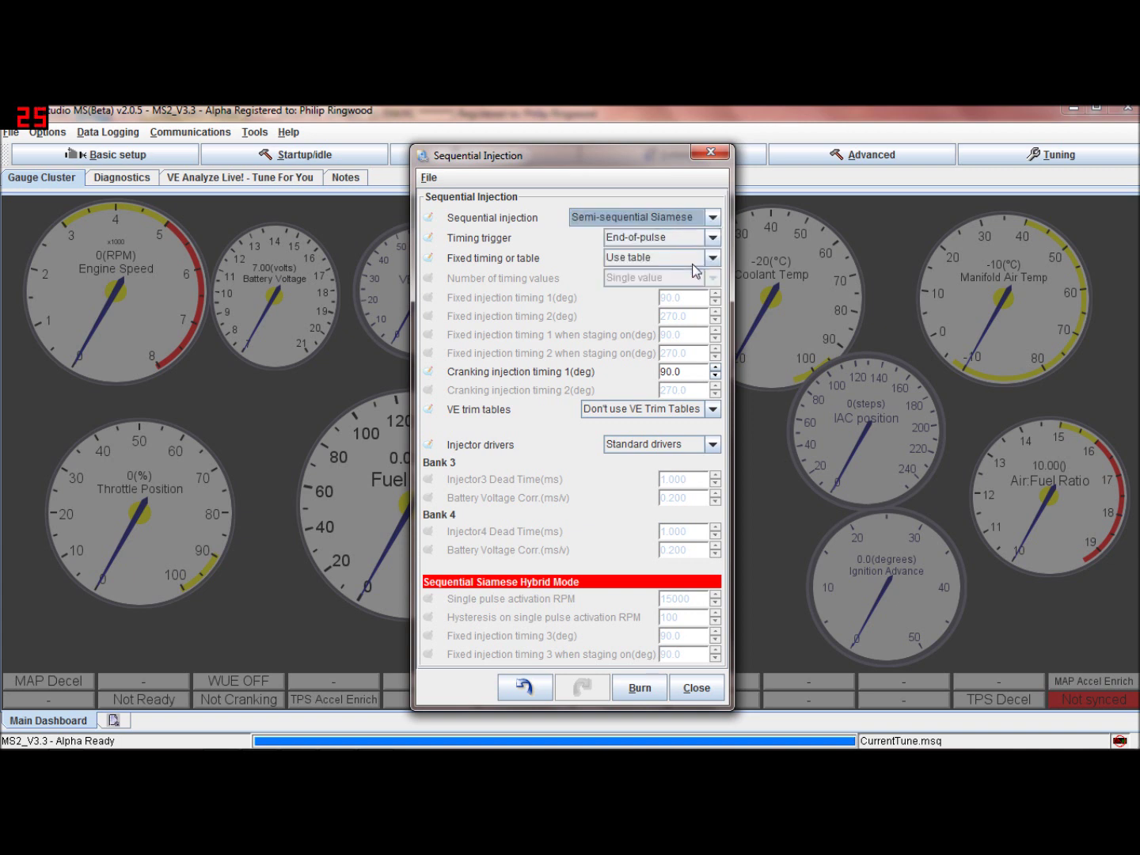
Return Sequential injection to Sequential/Semi-sequential and review the available injection modes
{"action": "left_click", "coordinate": [713, 218]}
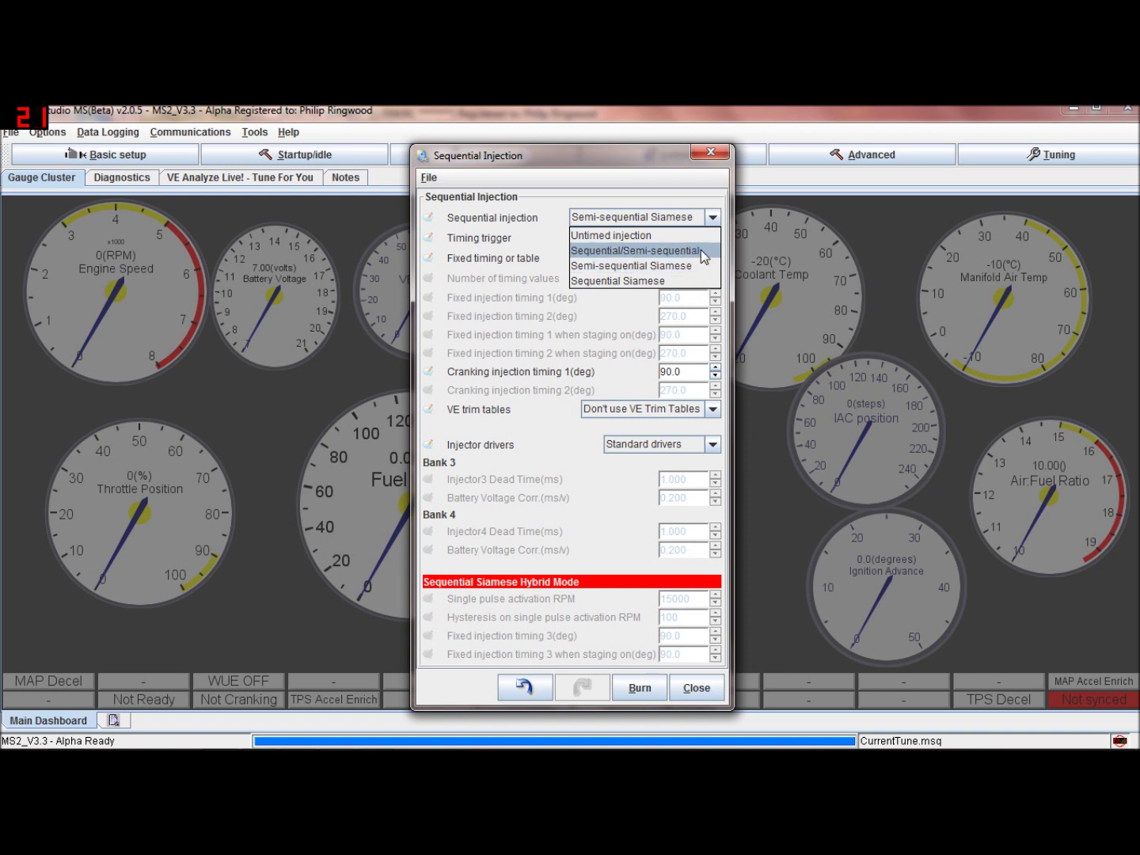
{"action": "left_click", "coordinate": [700, 251]}
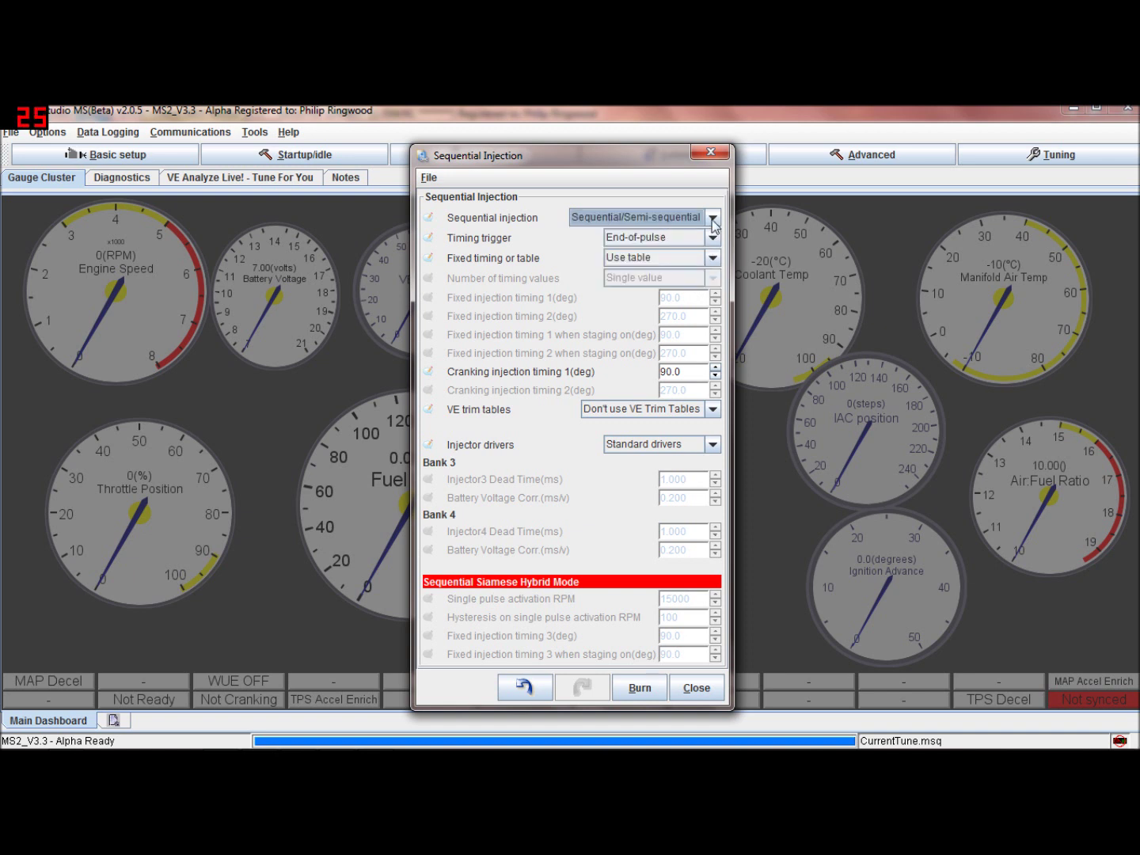
{"action": "left_click", "coordinate": [713, 218]}
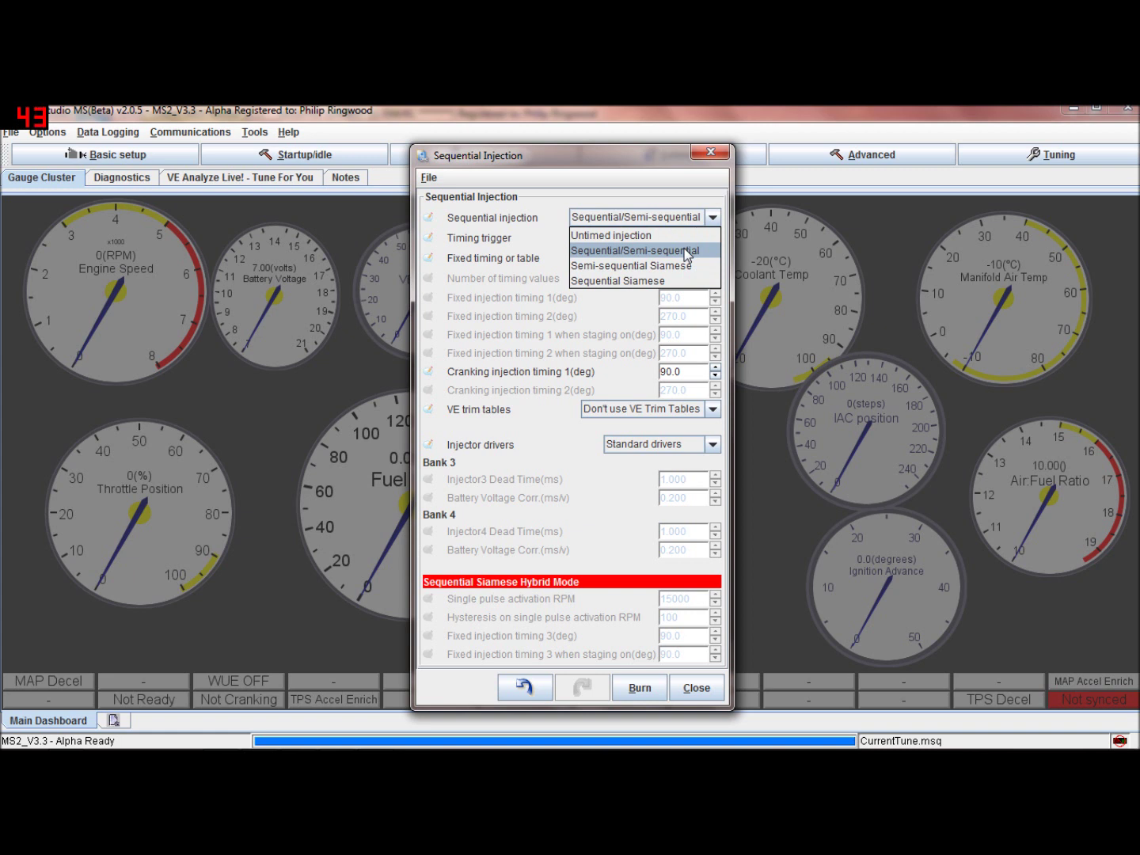
{"action": "left_click", "coordinate": [687, 251]}
{"action": "left_click", "coordinate": [714, 217]}
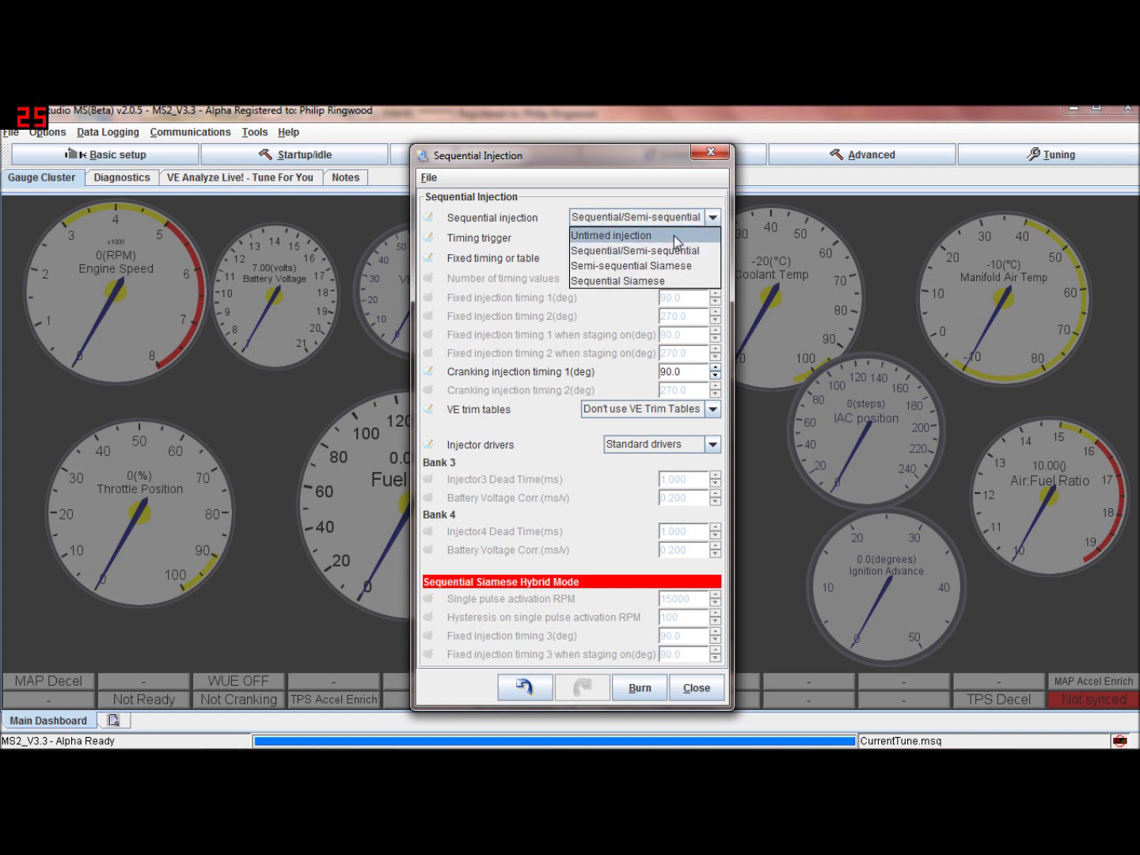
{"action": "left_click", "coordinate": [688, 196]}
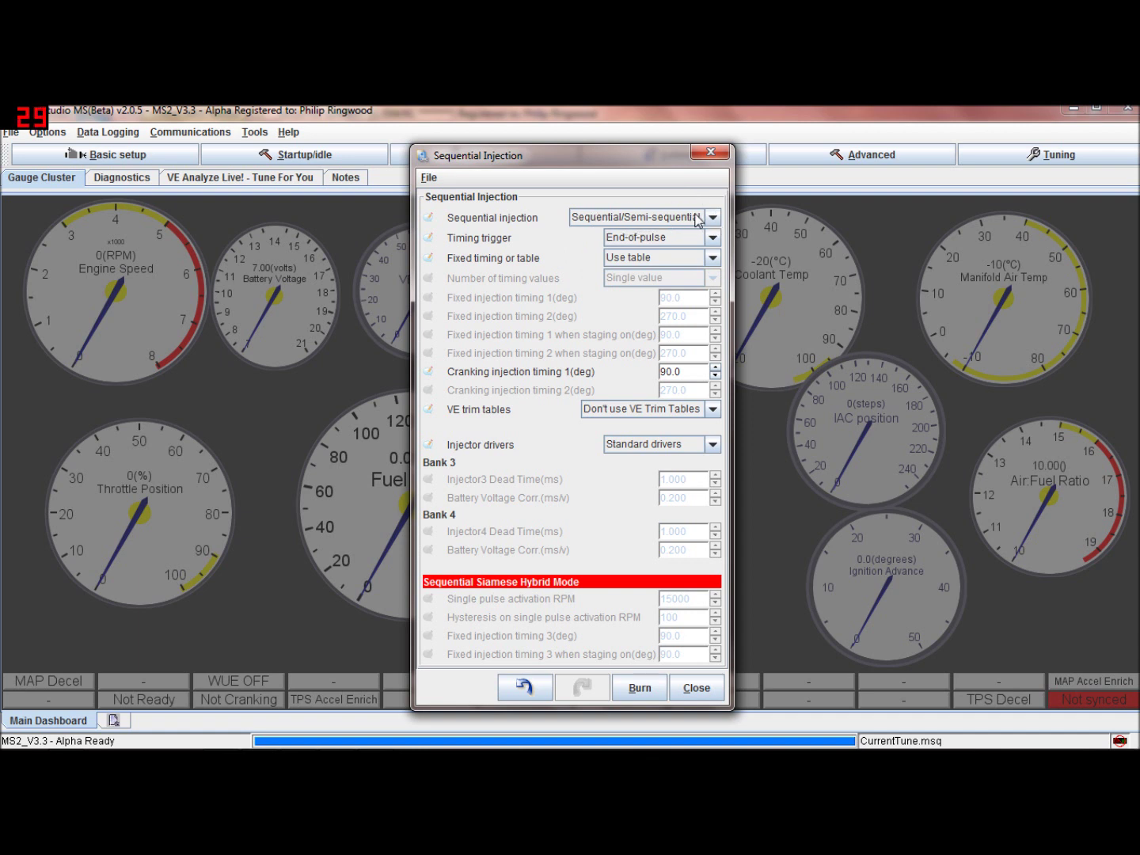
Check the Fixed timing or table options and set Sequential injection to Untimed injection
{"action": "left_click", "coordinate": [713, 259]}
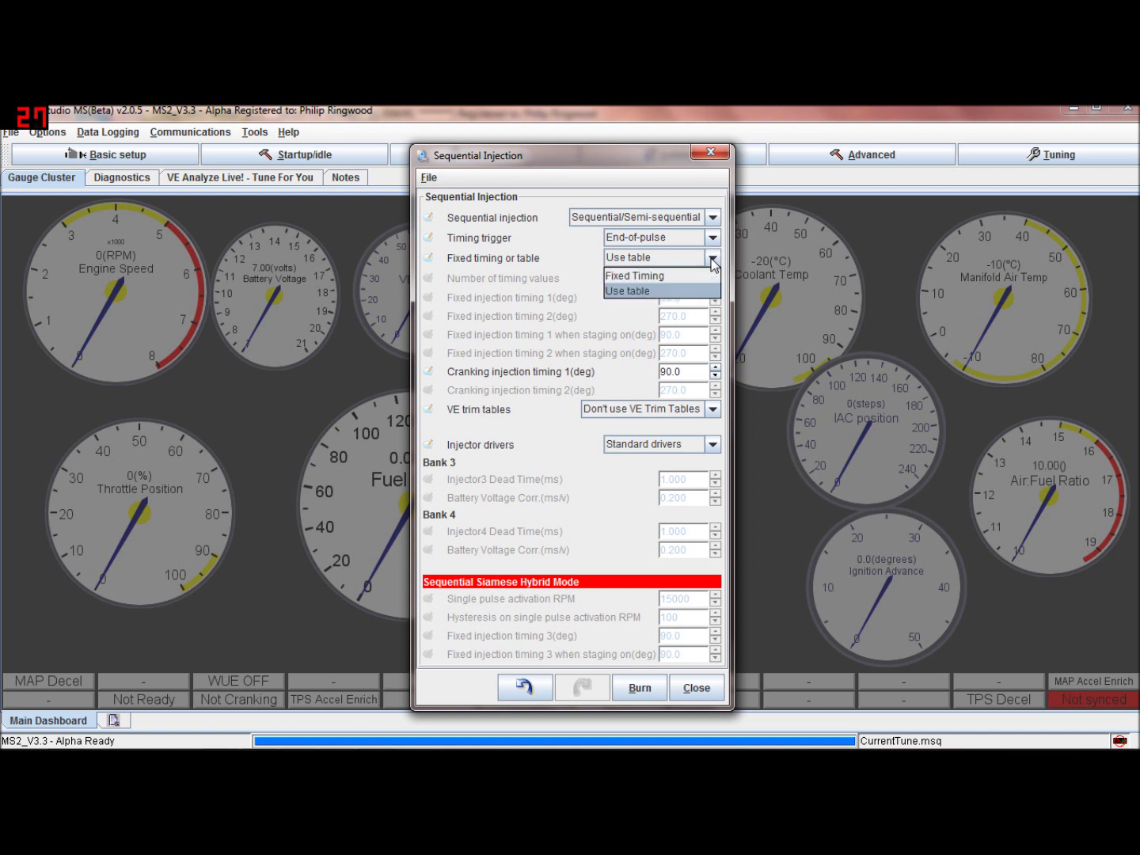
{"action": "left_click", "coordinate": [713, 217]}
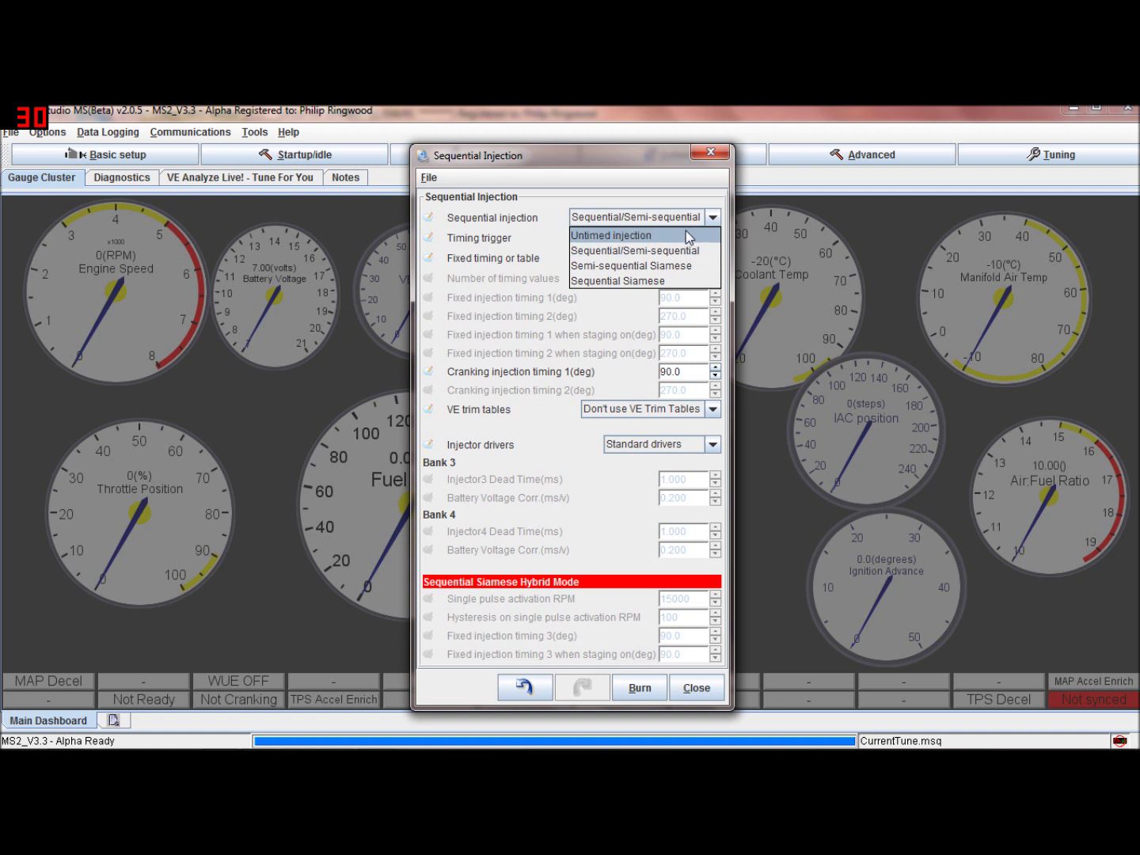
{"action": "left_click", "coordinate": [683, 235]}
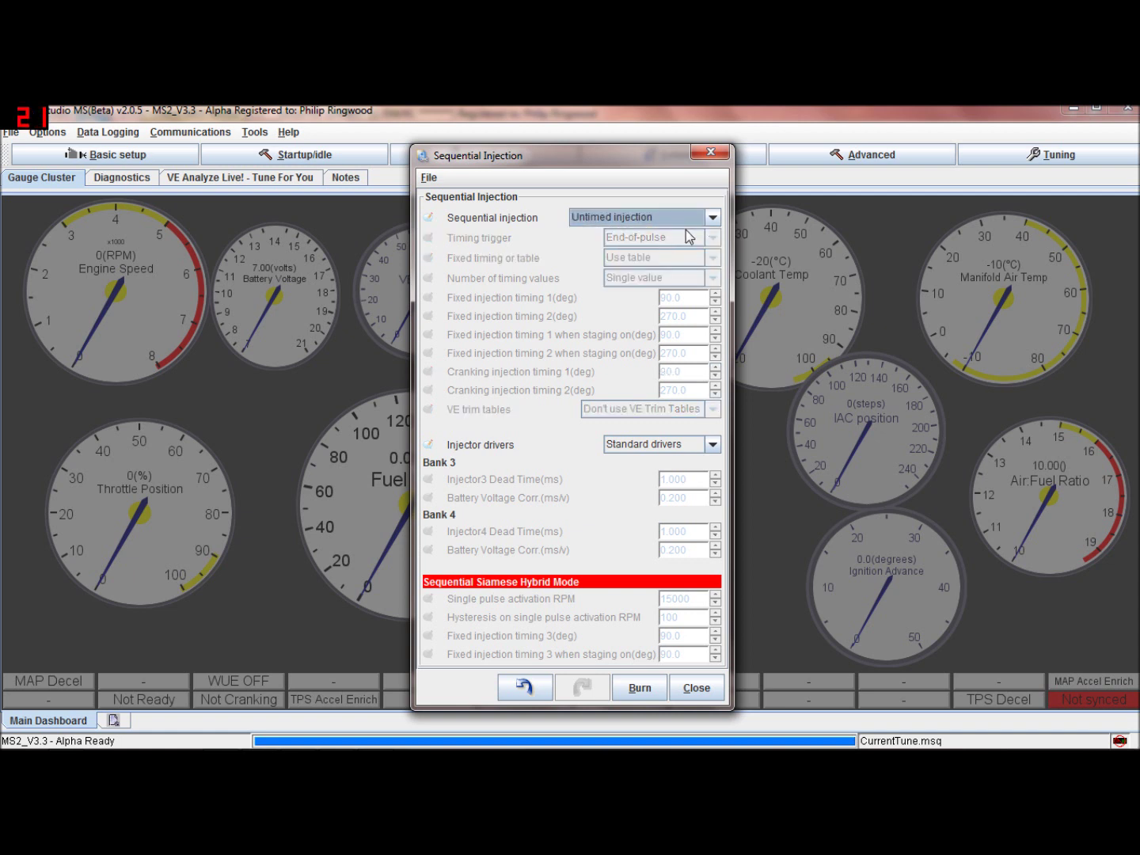
Set Sequential injection back to Sequential/Semi-sequential in the MS2_V3.3 tune
{"action": "left_click", "coordinate": [713, 218]}
{"action": "left_click", "coordinate": [701, 250]}
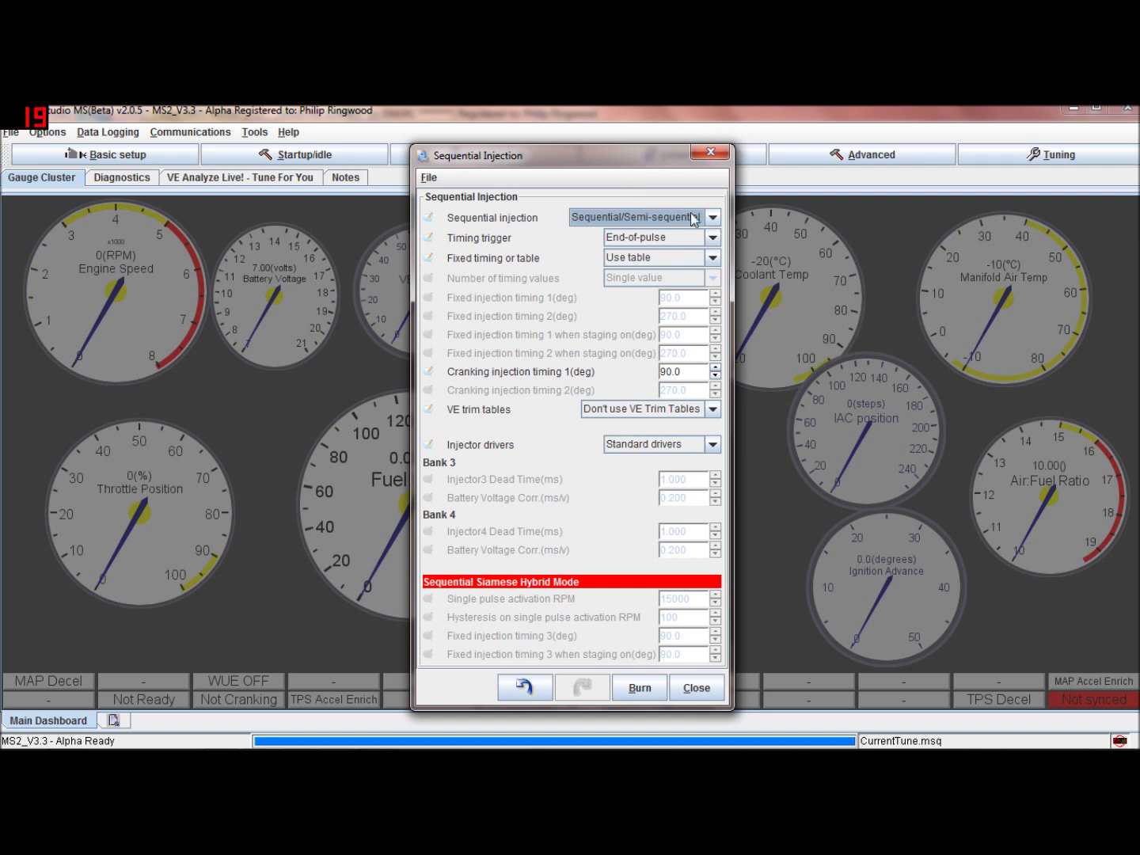
Switch to the Cobra MS3 project window, review its Injector Timing Table and close the table
{"action": "mouse_move", "coordinate": [395, 747]}
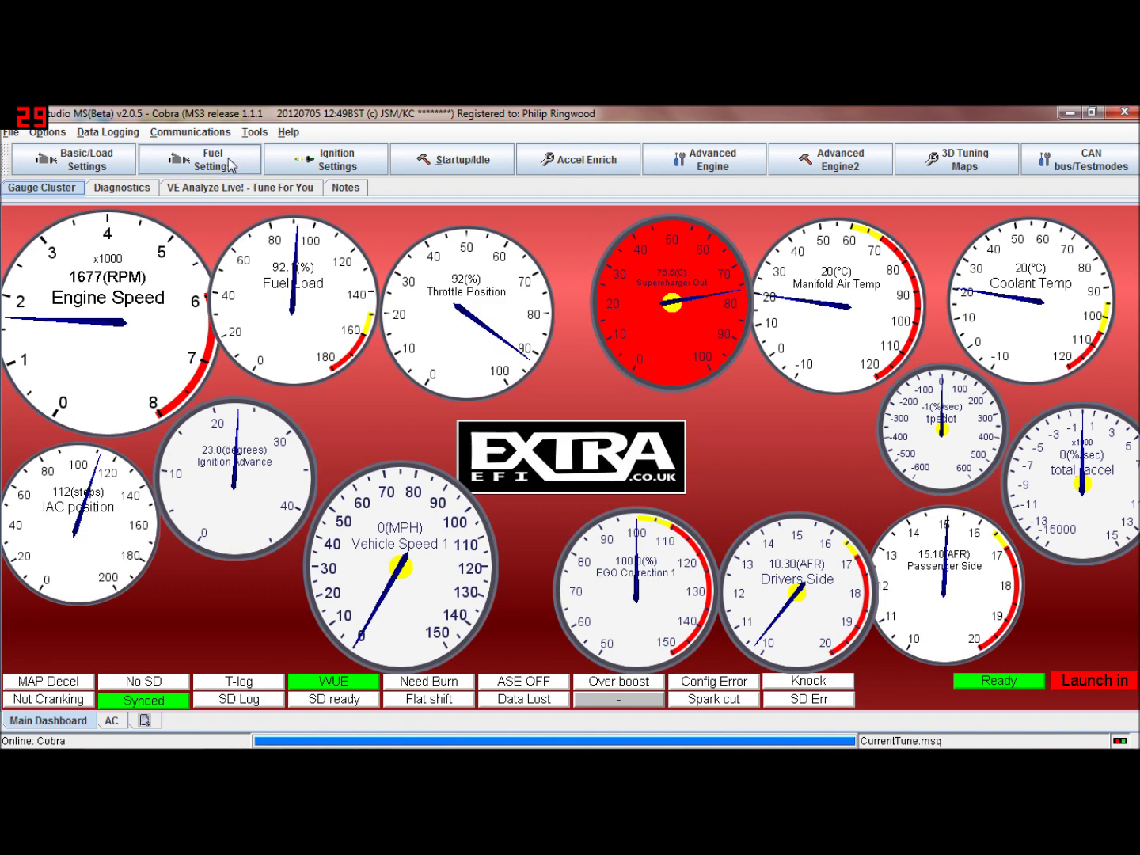
{"action": "left_click", "coordinate": [237, 165]}
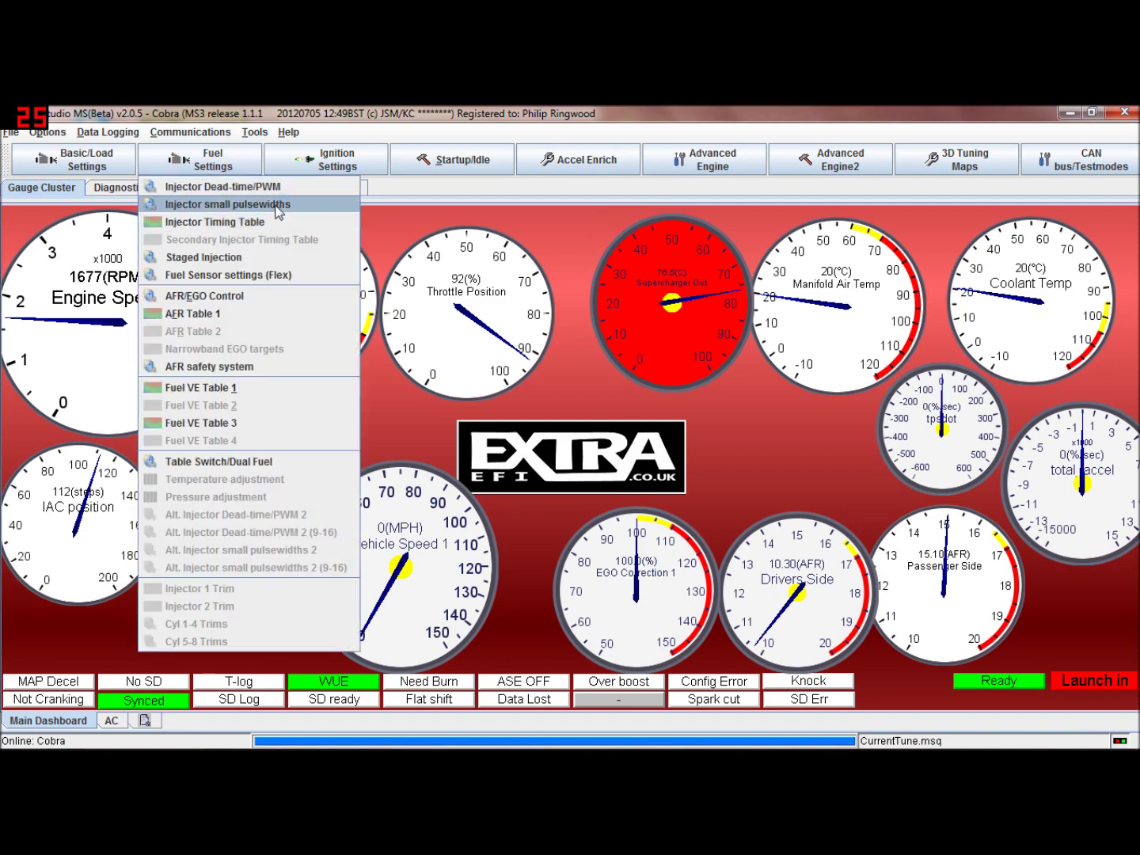
{"action": "left_click", "coordinate": [252, 222]}
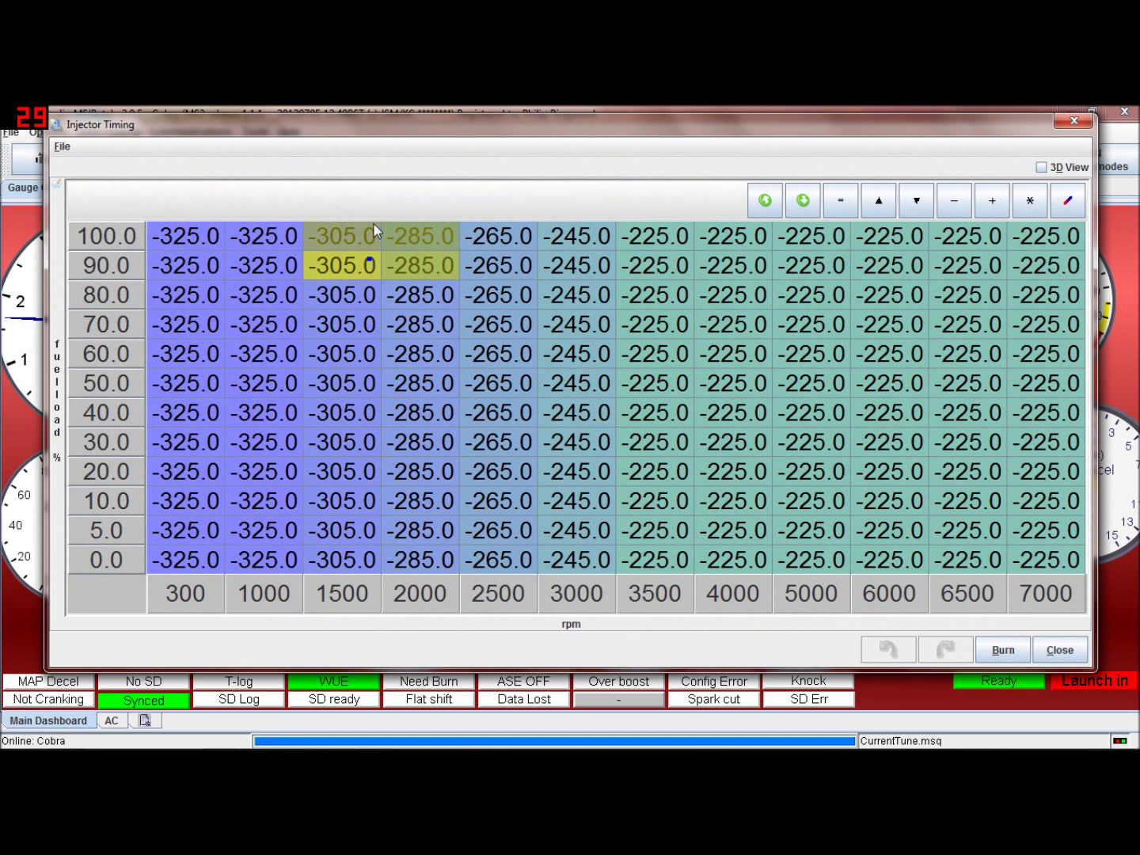
{"action": "left_click", "coordinate": [1074, 120]}
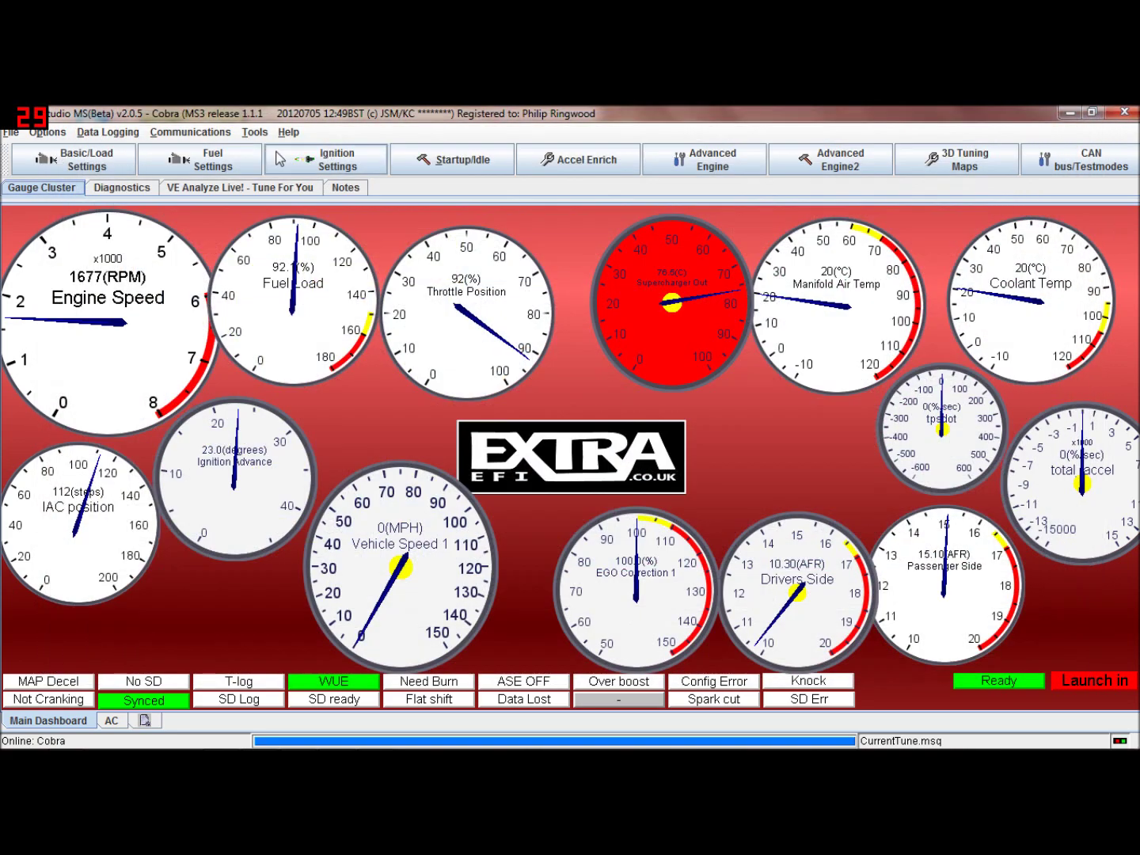
Review the Sequential On, Angle specifies and Injector Trim options in the Engine and Sequential Settings, leaving them unmodified, and close the dialog
{"action": "left_click", "coordinate": [97, 165]}
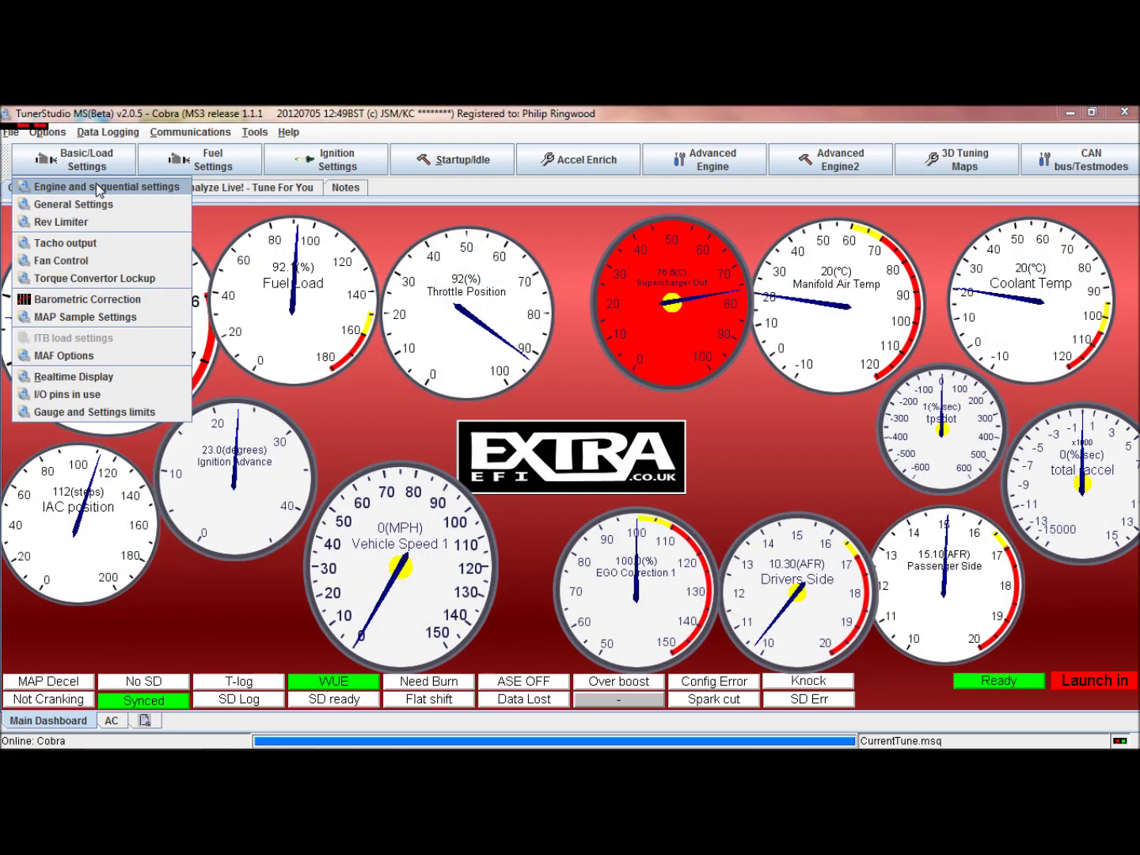
{"action": "left_click", "coordinate": [104, 187]}
{"action": "left_click", "coordinate": [804, 339]}
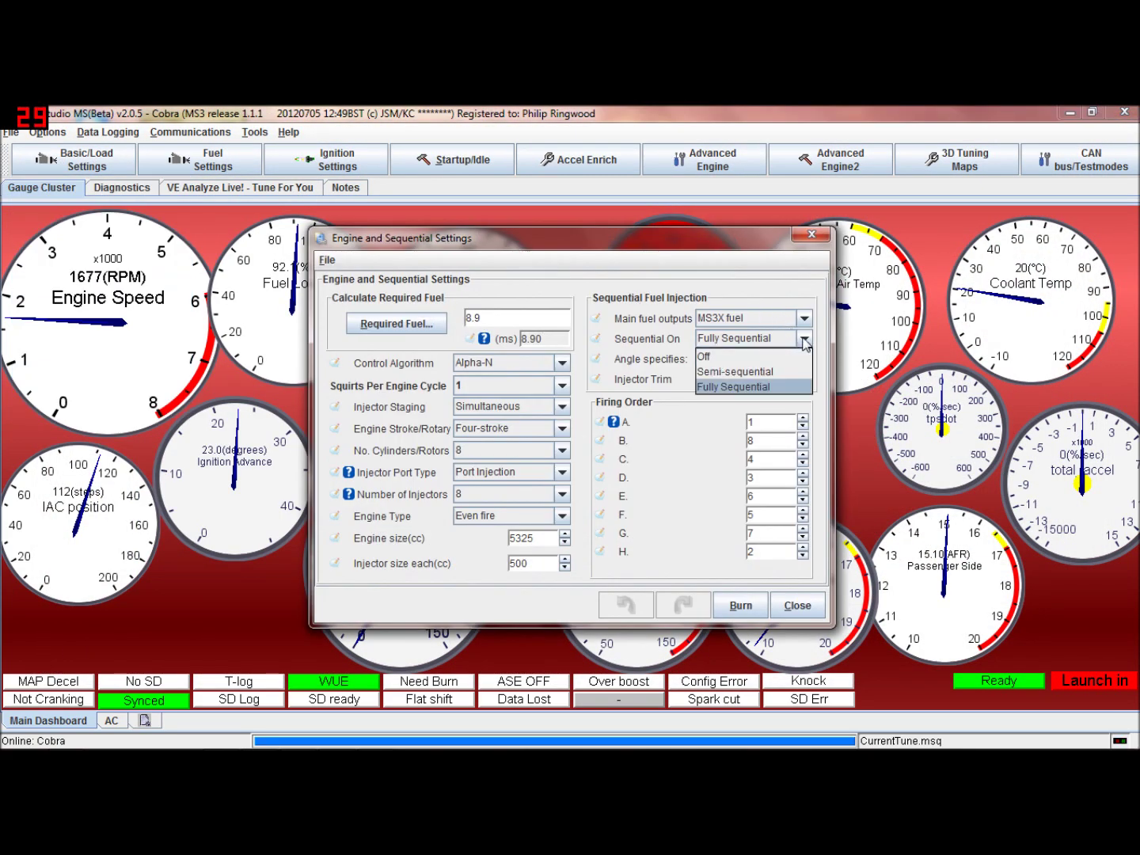
{"action": "left_click", "coordinate": [800, 387]}
{"action": "left_click", "coordinate": [804, 359]}
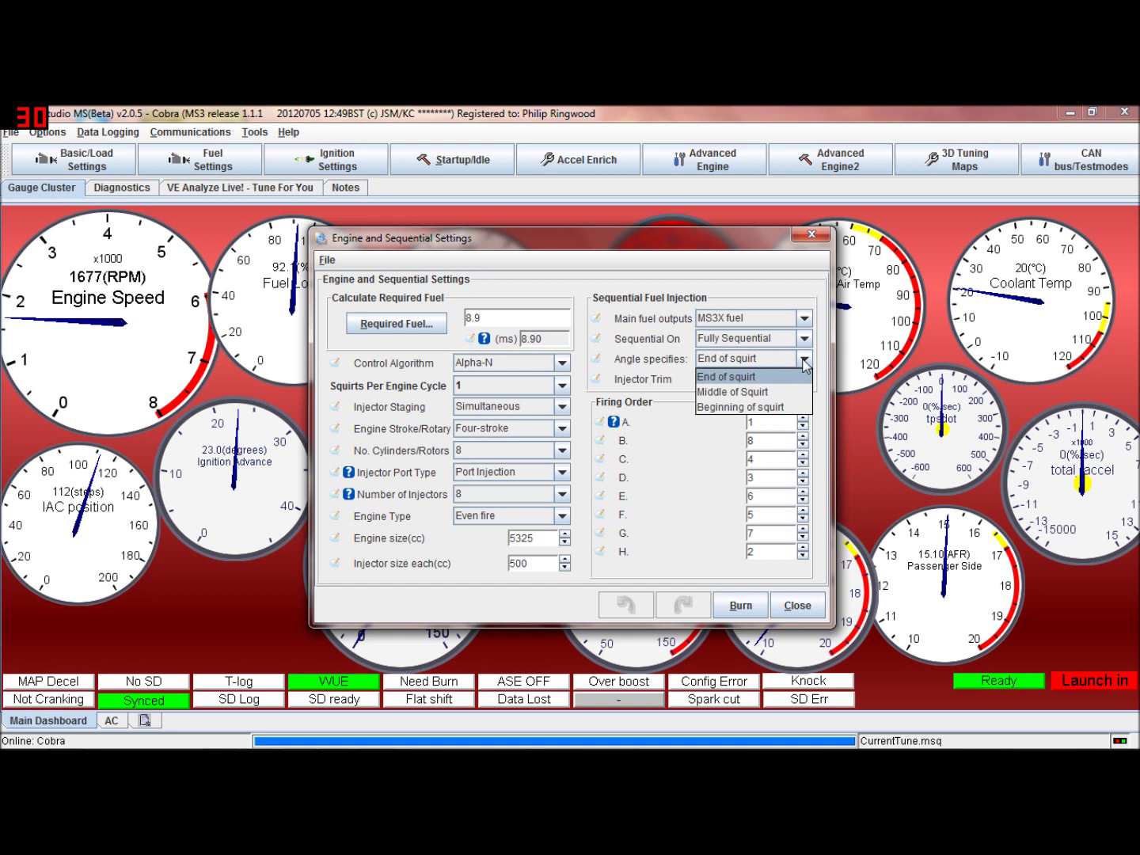
{"action": "left_click", "coordinate": [826, 367]}
{"action": "left_click", "coordinate": [804, 380]}
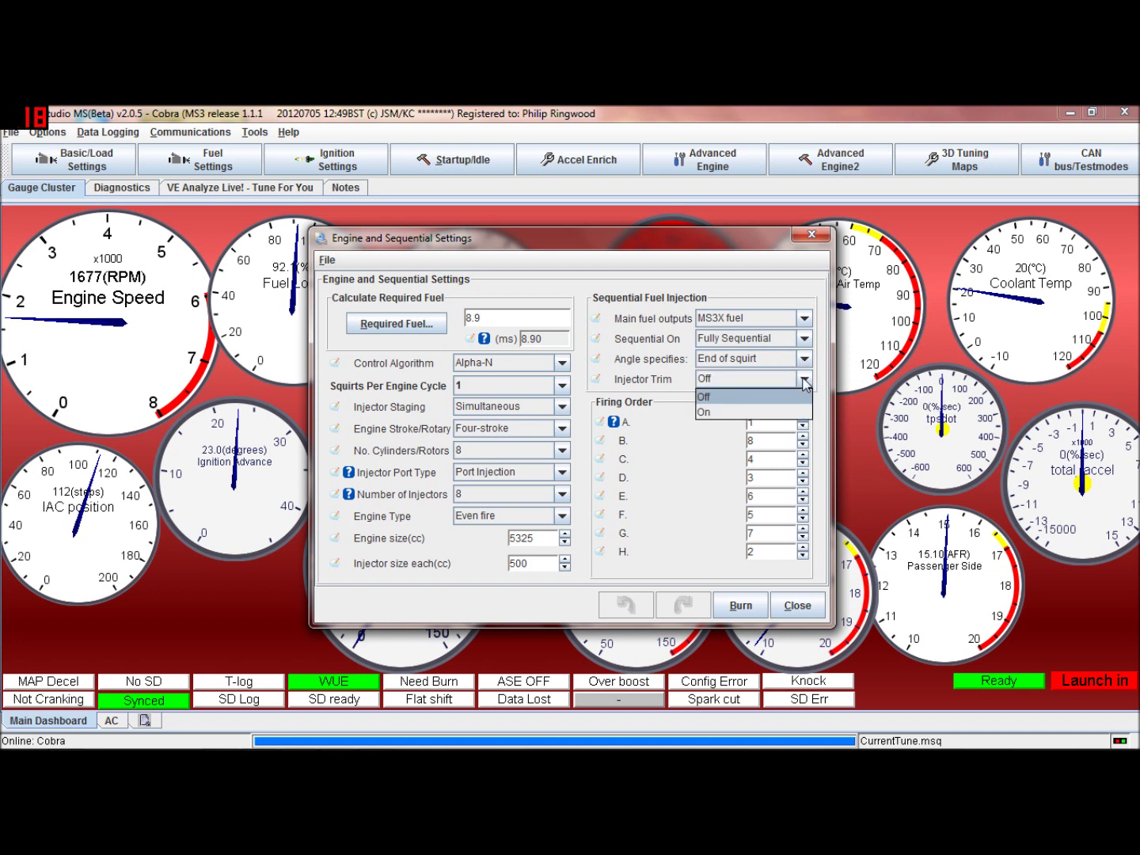
{"action": "left_click", "coordinate": [803, 380]}
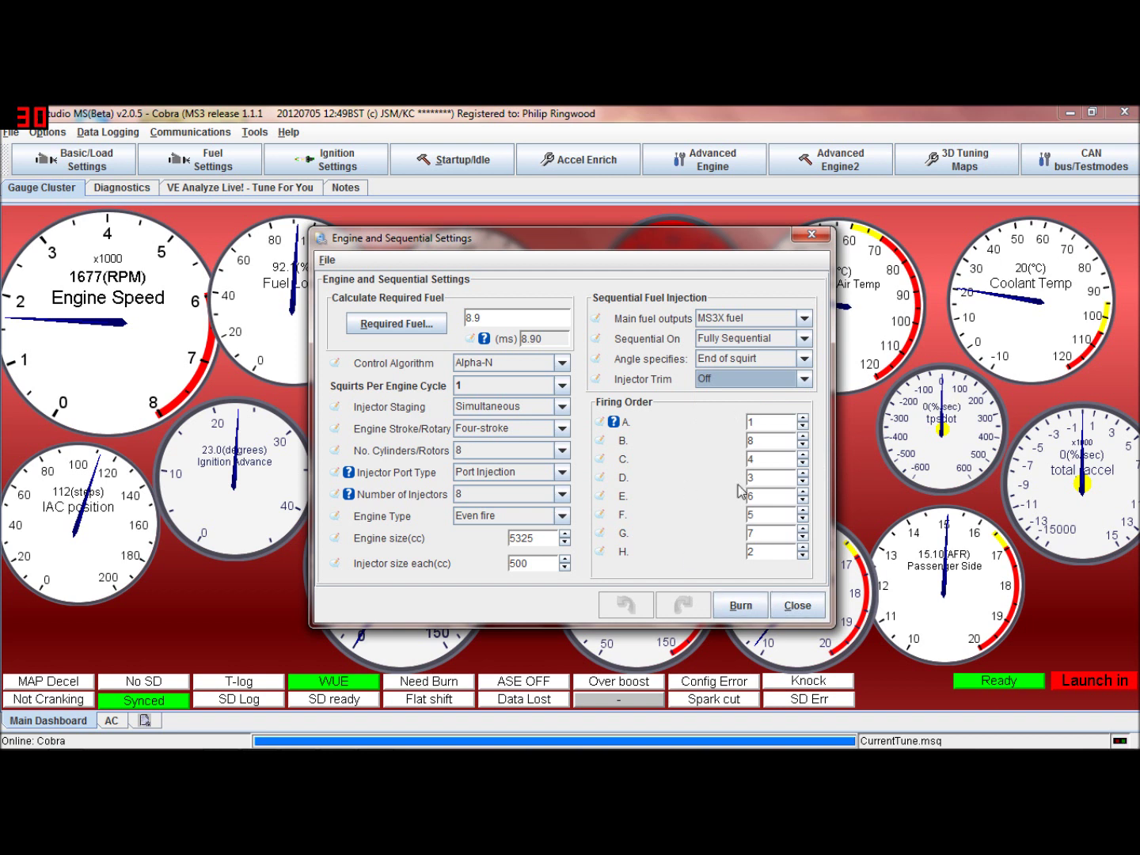
{"action": "left_click", "coordinate": [813, 238]}
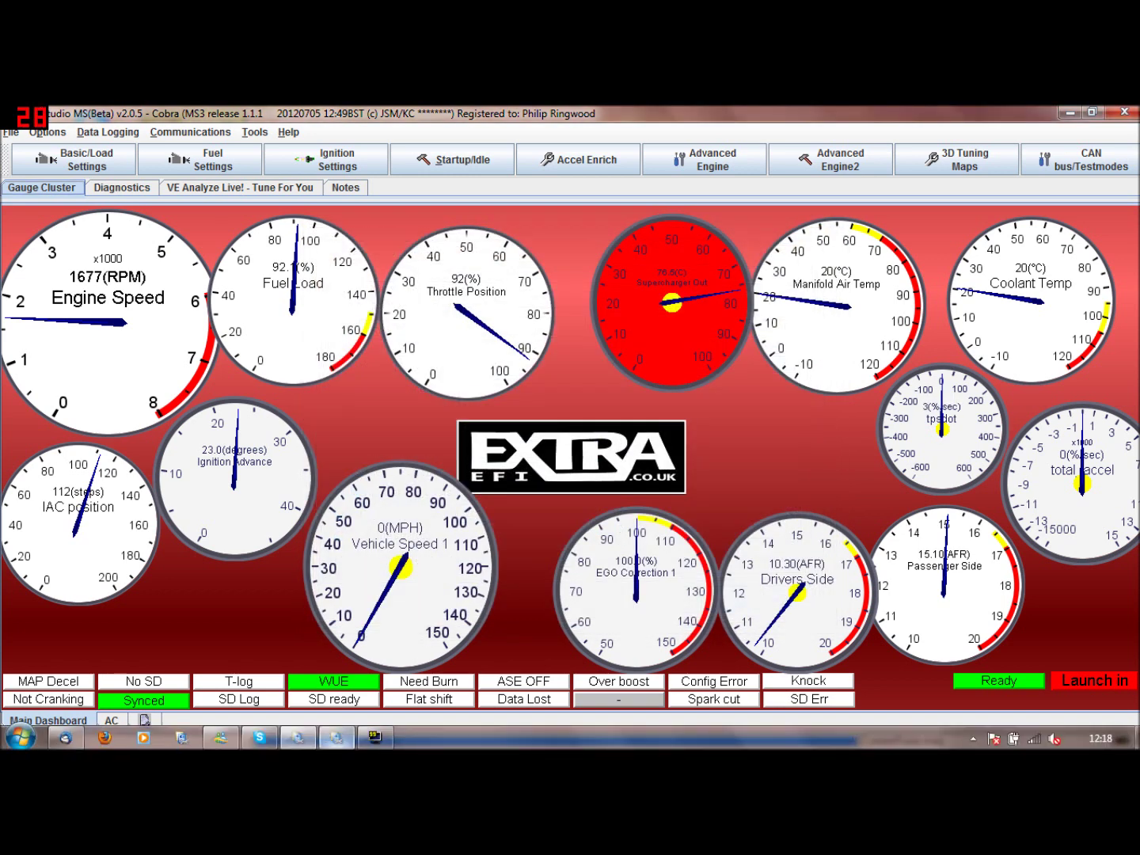